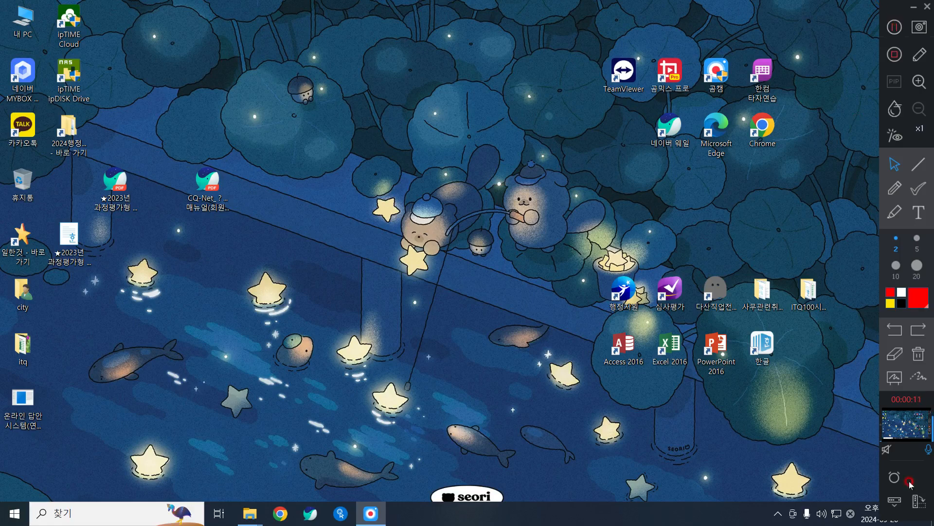
Launch Hangul from its desktop icon to get the blank document 빈 문서 1.
{"action": "left_click", "coordinate": [767, 346]}
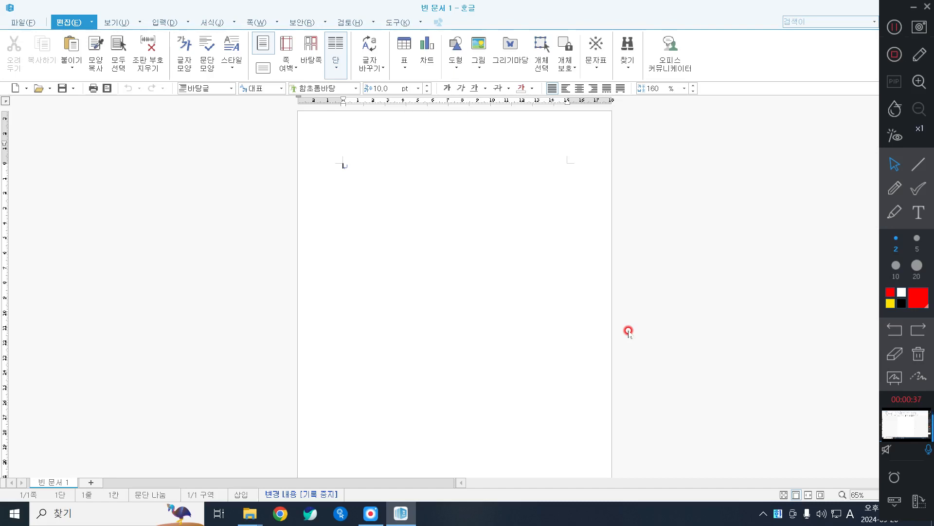
Set page margins to 10 mm top, bottom, header and footer, and 11 mm left and right.
{"action": "key", "text": "F7"}
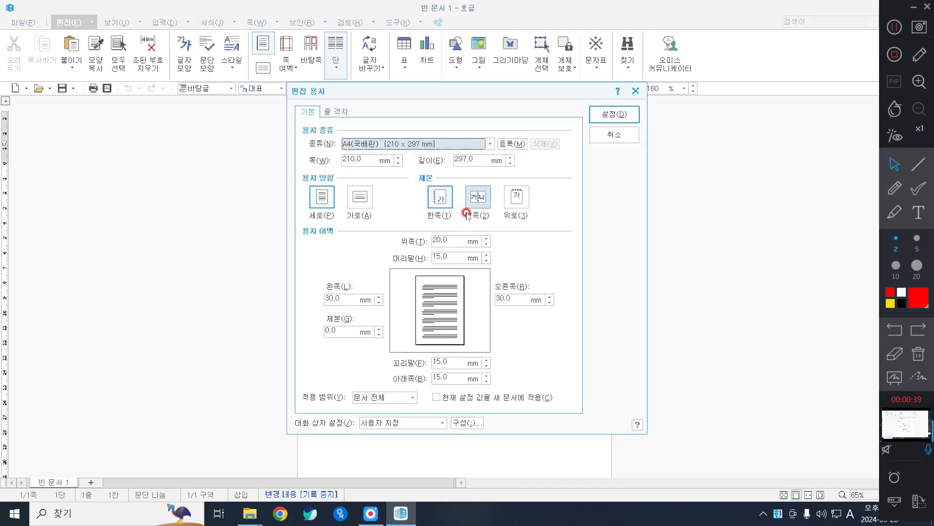
{"action": "left_click", "coordinate": [442, 240]}
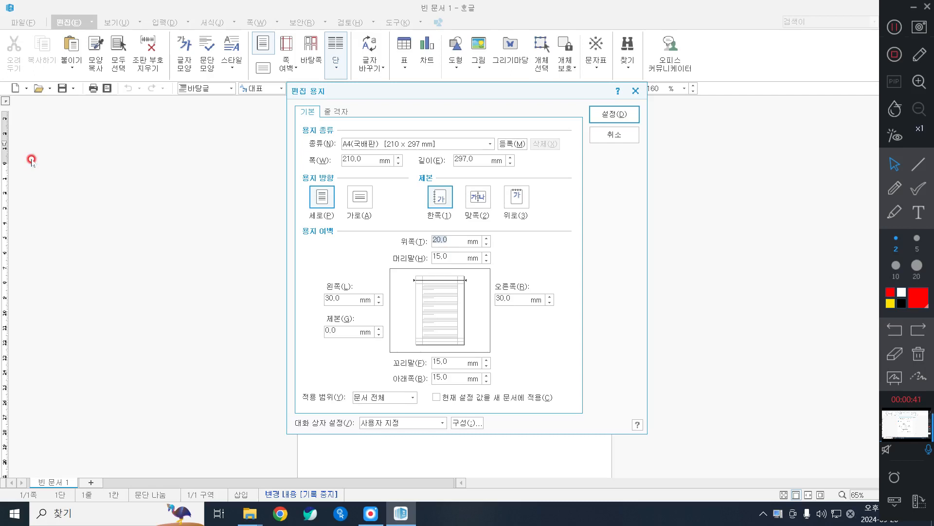
{"action": "type", "text": "10"}
{"action": "key", "text": "Tab"}
{"action": "type", "text": "10"}
{"action": "key", "text": "Tab"}
{"action": "type", "text": "11"}
{"action": "key", "text": "Tab"}
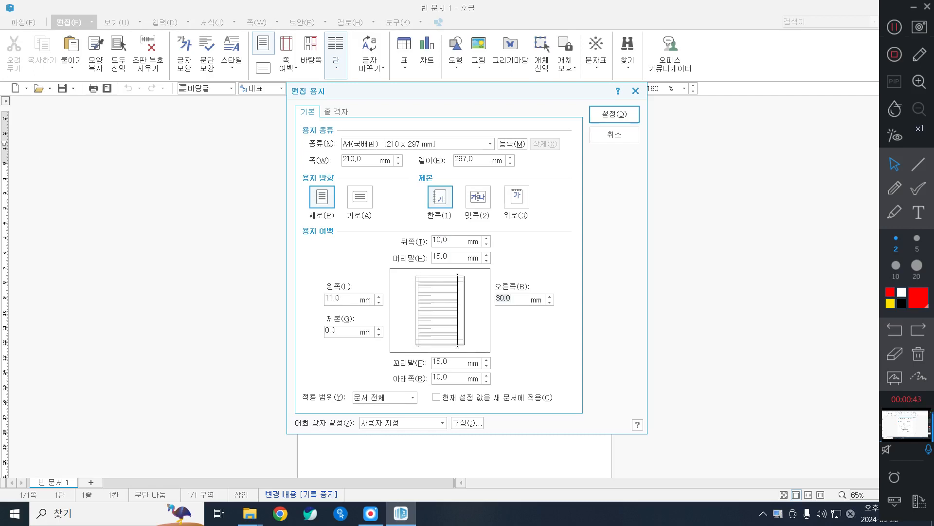
{"action": "type", "text": "11"}
{"action": "key", "text": "Tab"}
{"action": "type", "text": "10"}
{"action": "key", "text": "Tab"}
{"action": "type", "text": "10"}
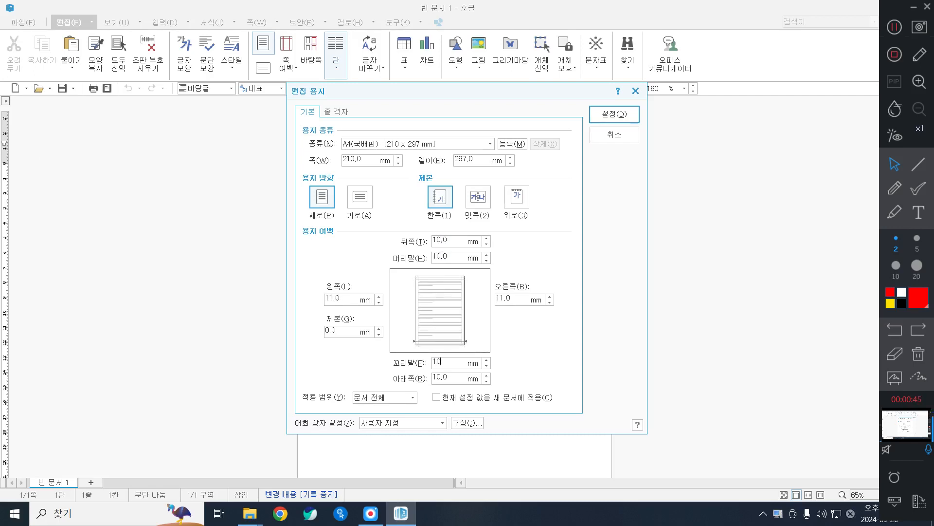
{"action": "key", "text": "Return"}
Type numbered lines 1. to 4. with blank lines, adding section breaks after 2. and 4.
{"action": "type", "text": "1."}
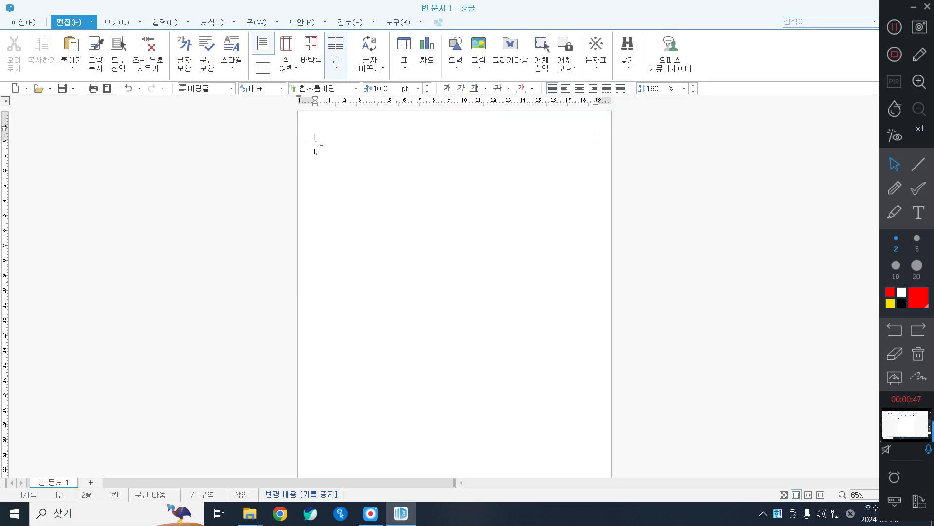
{"action": "key", "text": "Return"}
{"action": "key", "text": "Return"}
{"action": "type", "text": "2."}
{"action": "key", "text": "Return"}
{"action": "key", "text": "alt+shift+Return"}
{"action": "type", "text": "3."}
{"action": "key", "text": "Return"}
{"action": "key", "text": "Return"}
{"action": "key", "text": "Return"}
{"action": "key", "text": "Return"}
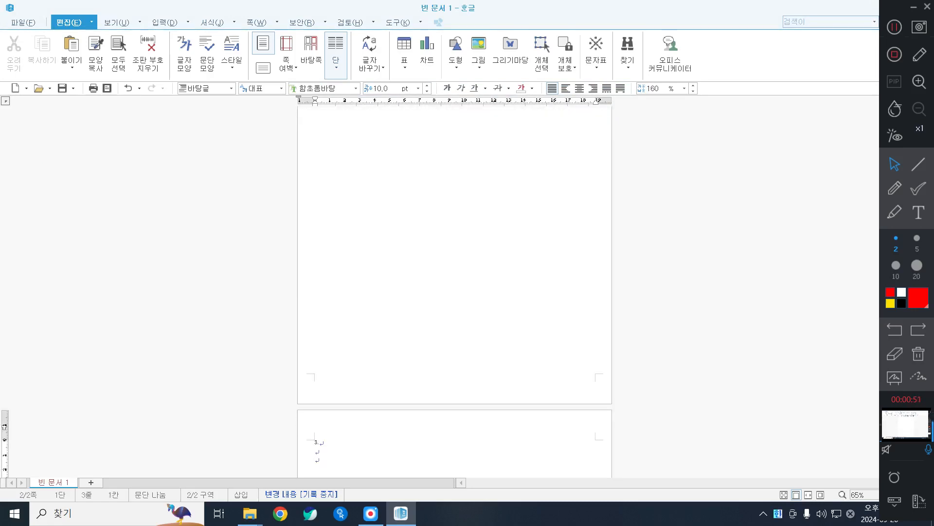
{"action": "key", "text": "Return"}
{"action": "type", "text": "4."}
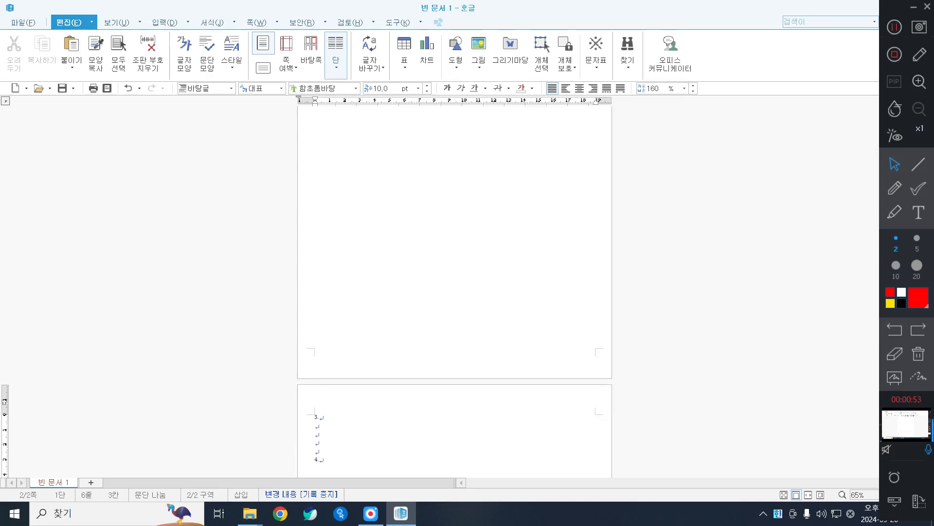
{"action": "key", "text": "alt+shift+Return"}
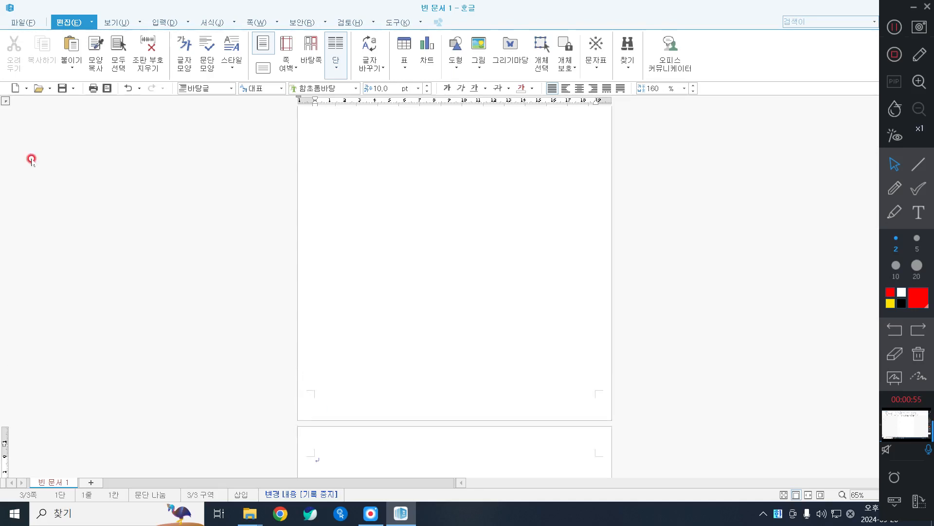
{"action": "scroll", "coordinate": [31, 158], "scroll_direction": "up", "scroll_amount": 3}
{"action": "left_click", "coordinate": [400, 222]}
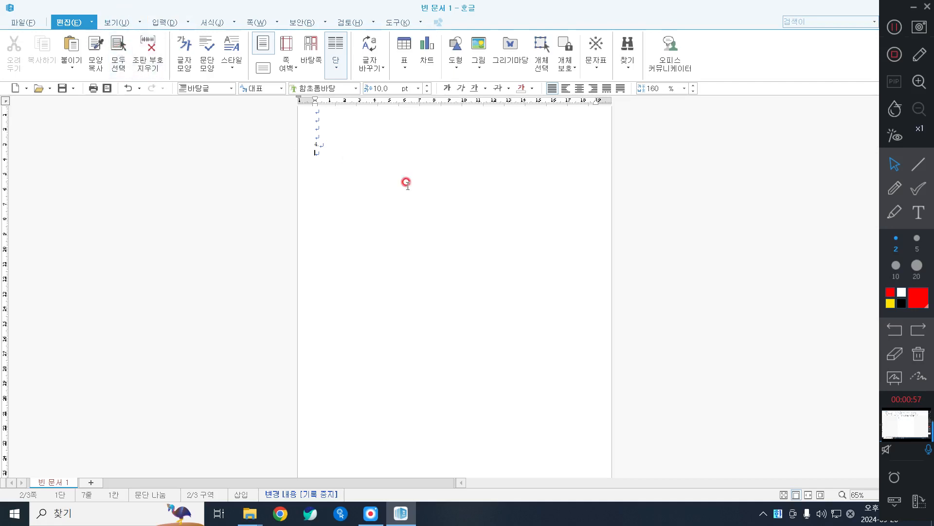
{"action": "scroll", "coordinate": [407, 190], "scroll_direction": "up", "scroll_amount": 2}
{"action": "scroll", "coordinate": [282, 177], "scroll_direction": "up", "scroll_amount": 2}
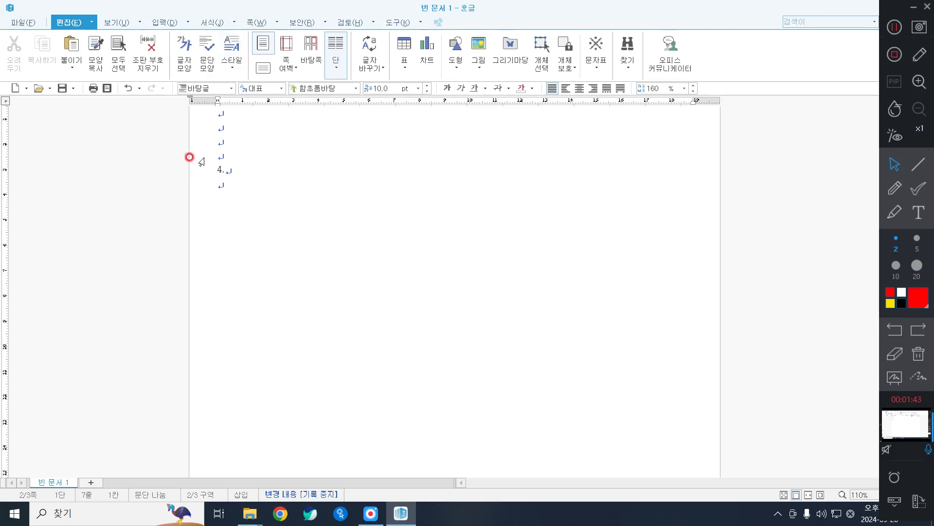
Save as a .hwp in Documents\ITQ, named 20240926- followed by the student's name.
{"action": "left_click", "coordinate": [23, 23]}
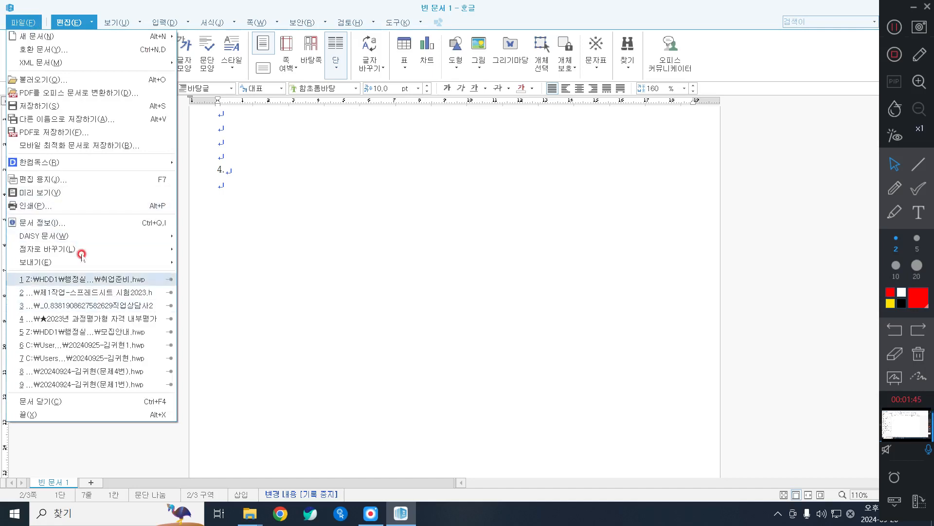
{"action": "left_click", "coordinate": [41, 106]}
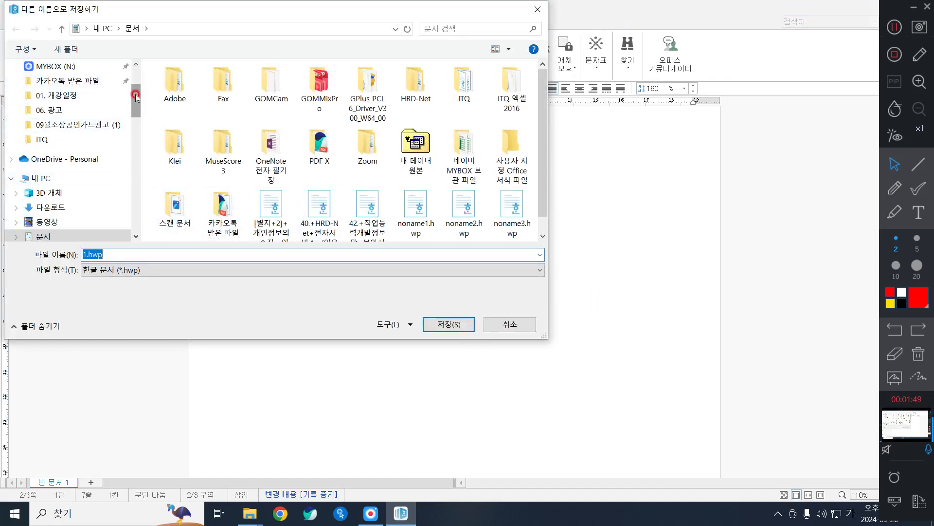
{"action": "mouse_move", "coordinate": [136, 95]}
{"action": "left_mouse_down"}
{"action": "mouse_move", "coordinate": [143, 125]}
{"action": "mouse_move", "coordinate": [141, 112]}
{"action": "left_mouse_up"}
{"action": "left_click", "coordinate": [43, 148]}
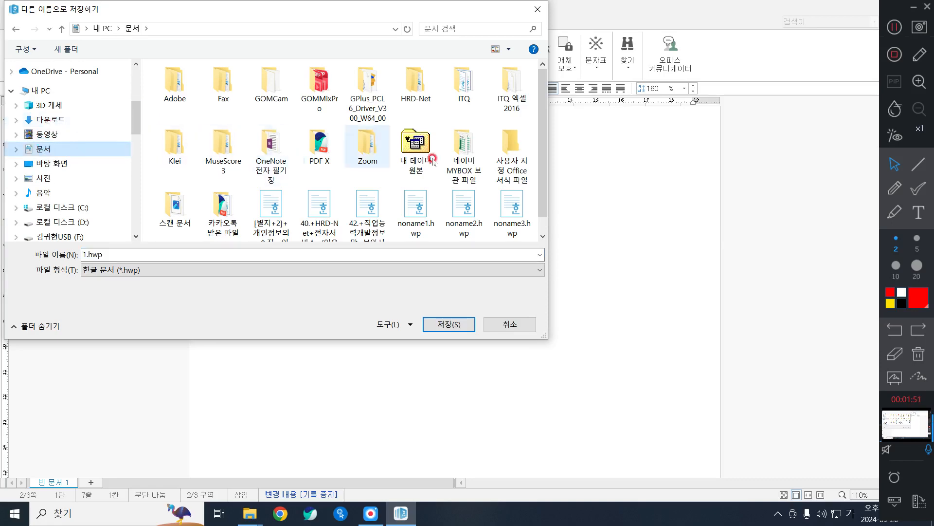
{"action": "double_click", "coordinate": [452, 78]}
{"action": "left_click", "coordinate": [123, 251]}
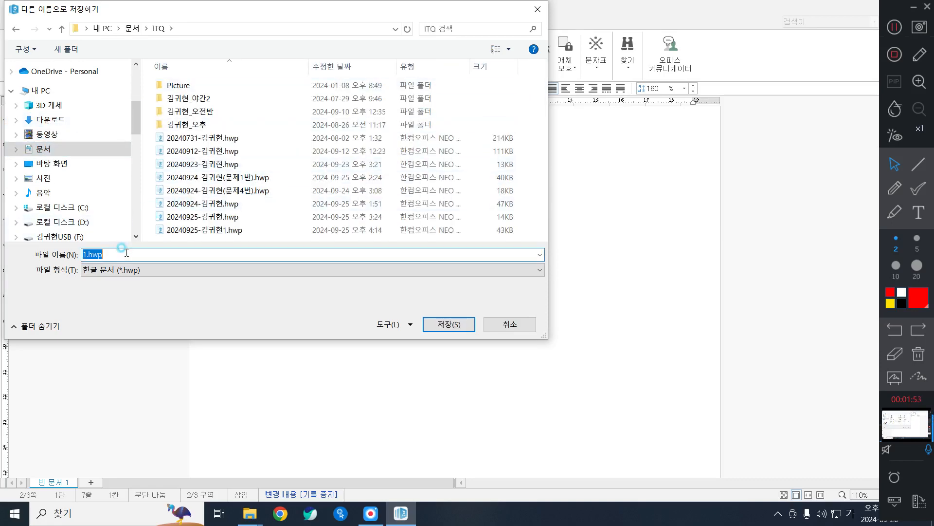
{"action": "type", "text": "2024"}
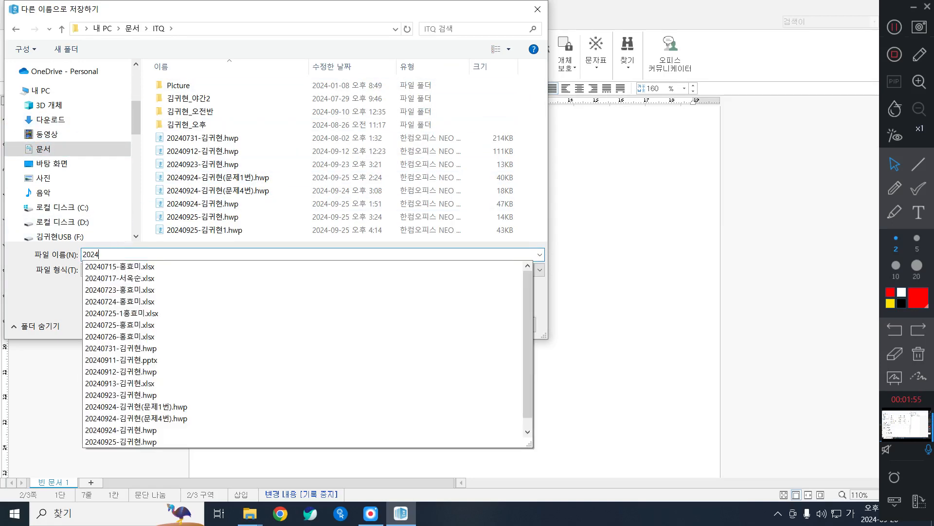
{"action": "type", "text": "09"}
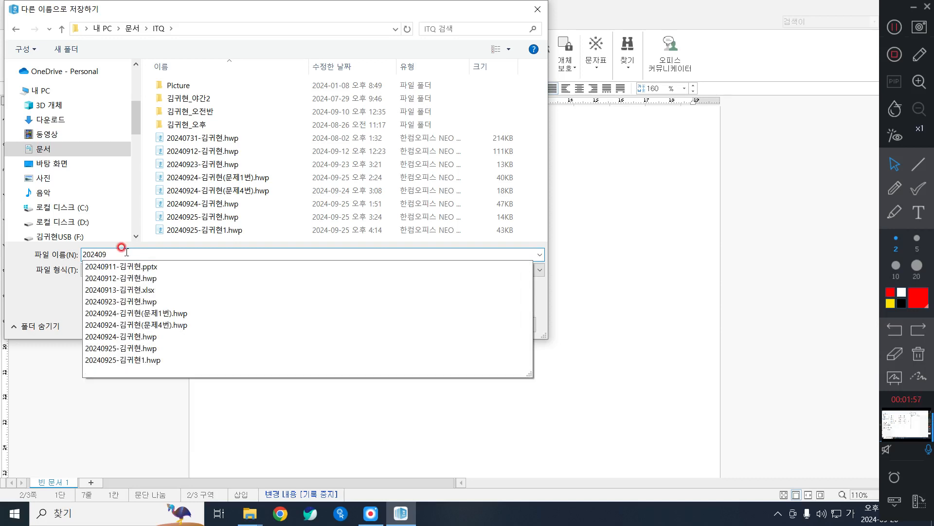
{"action": "type", "text": "2"}
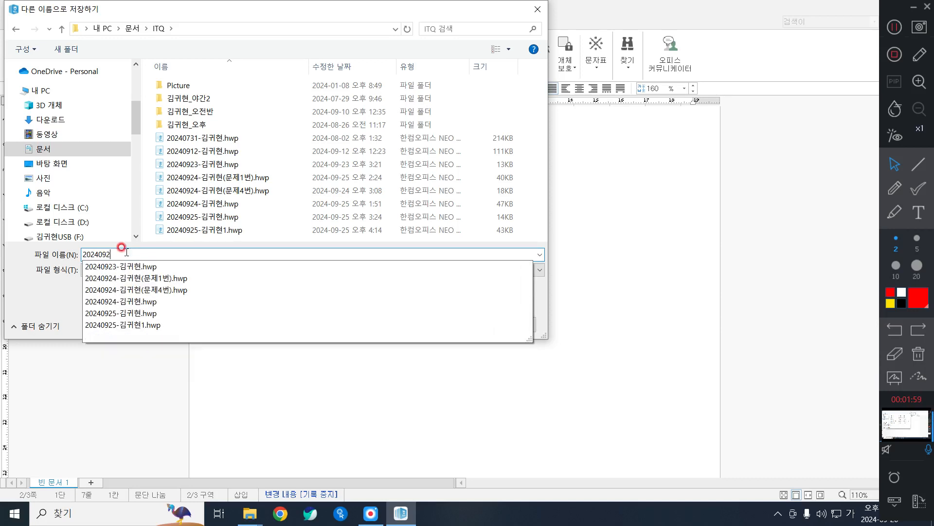
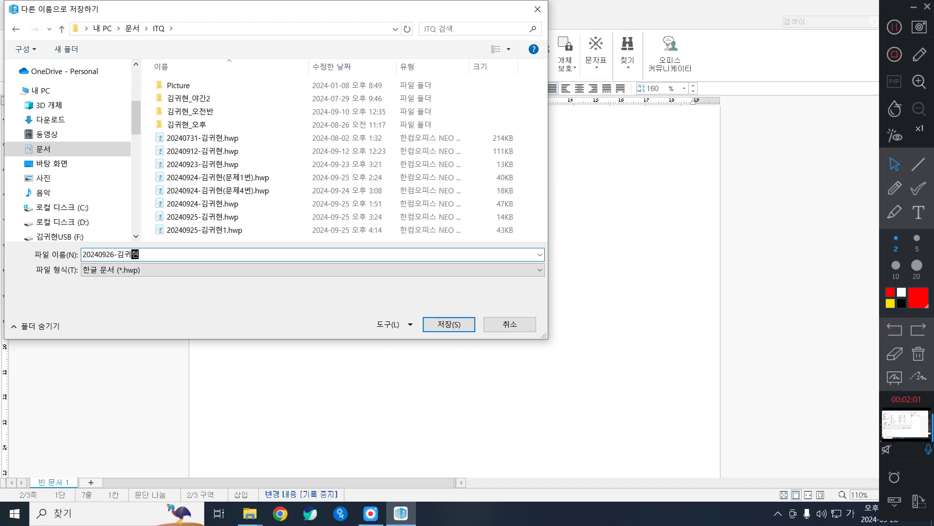
{"action": "key", "text": "Return"}
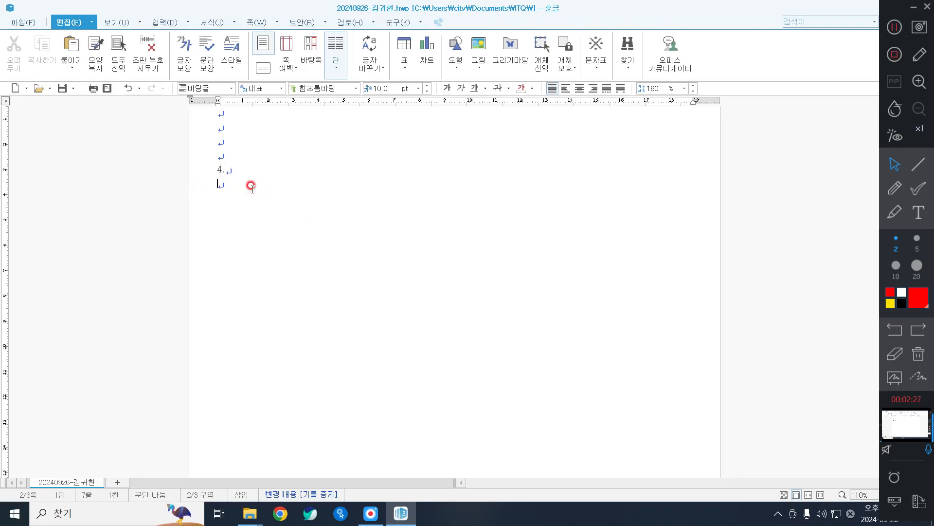
Insert ten blank lines below item 4. and bring up the 입력 (Insert) commands.
{"action": "key", "text": "Return"}
{"action": "key", "text": "Return"}
{"action": "key", "text": "Return"}
{"action": "key", "text": "Return"}
{"action": "key", "text": "Return"}
{"action": "key", "text": "Return"}
{"action": "key", "text": "Return"}
{"action": "key", "text": "Return"}
{"action": "key", "text": "Return"}
{"action": "key", "text": "Return"}
{"action": "key", "text": "Return"}
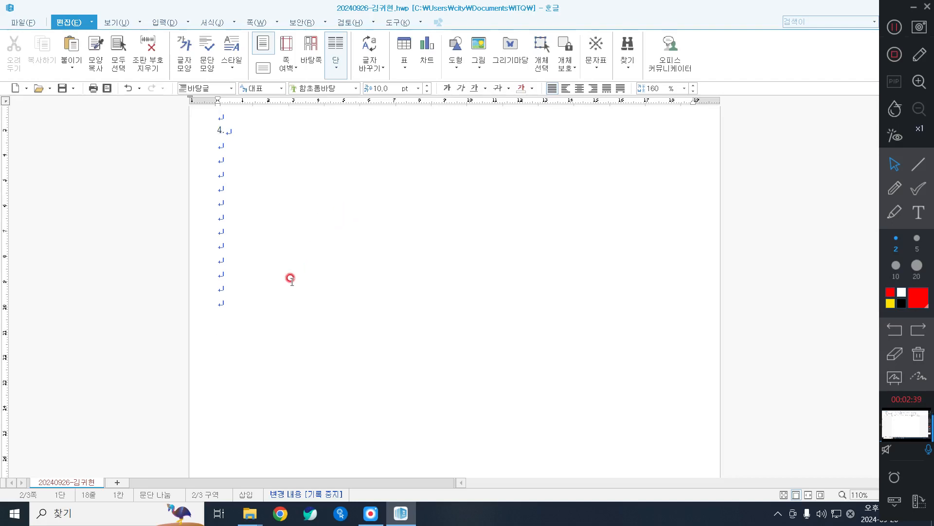
{"action": "scroll", "coordinate": [440, 301], "scroll_direction": "down", "scroll_amount": 1}
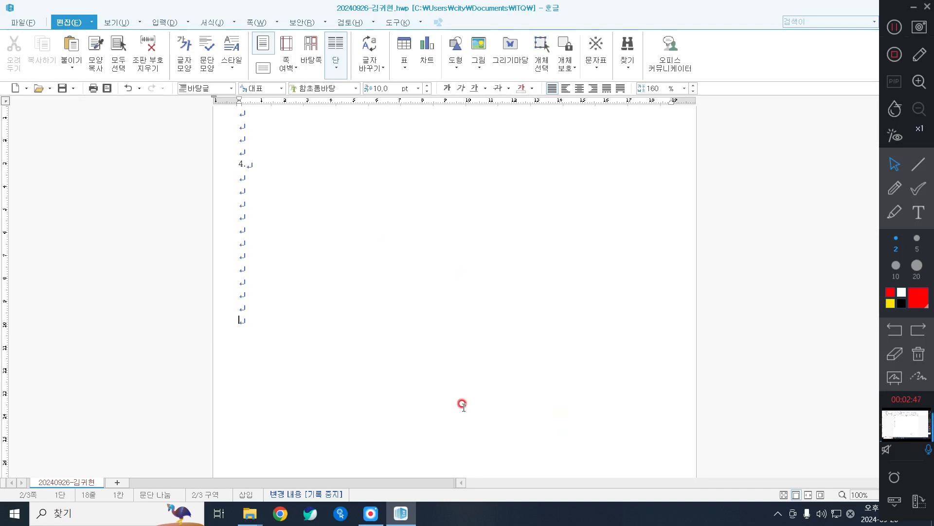
{"action": "scroll", "coordinate": [436, 337], "scroll_direction": "down", "scroll_amount": 1}
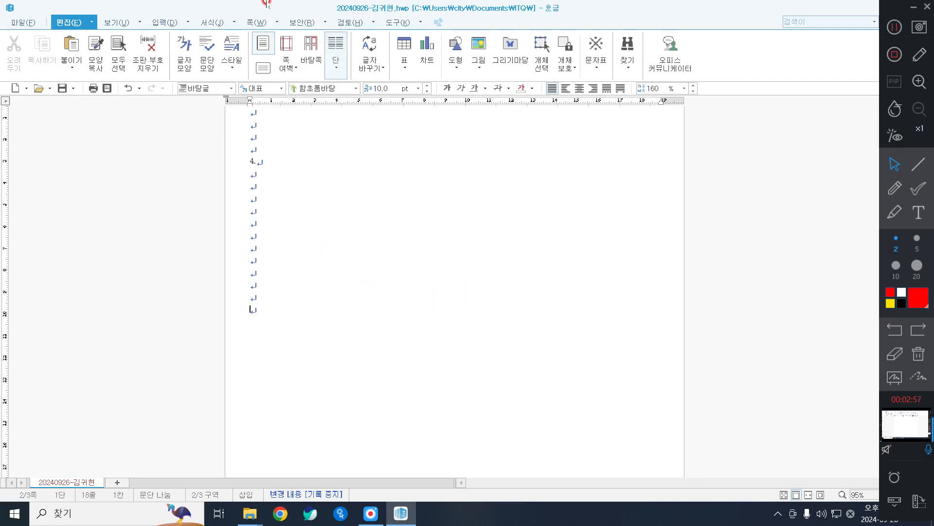
{"action": "left_click", "coordinate": [171, 24]}
{"action": "left_click", "coordinate": [172, 24]}
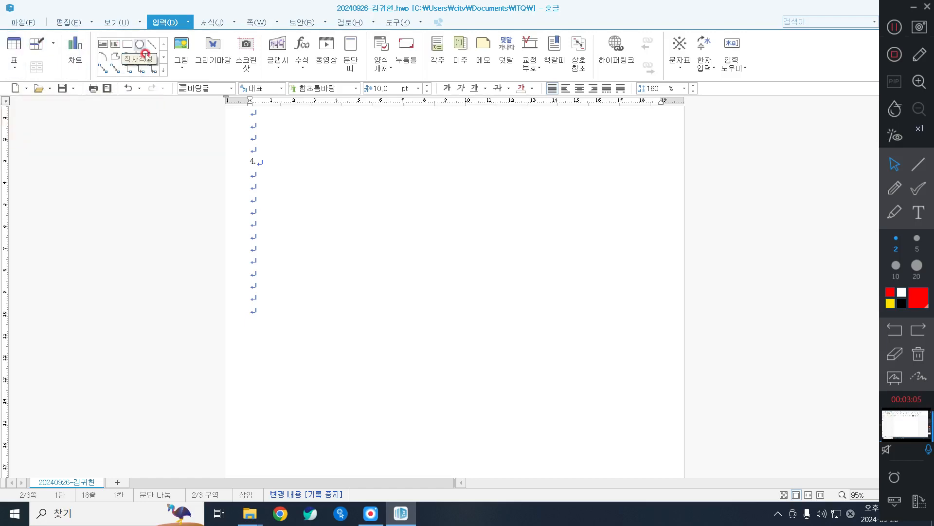
Place a 30 × 30 mm rectangle below line 4. on page 2 and open its 개체 속성.
{"action": "left_click", "coordinate": [342, 514]}
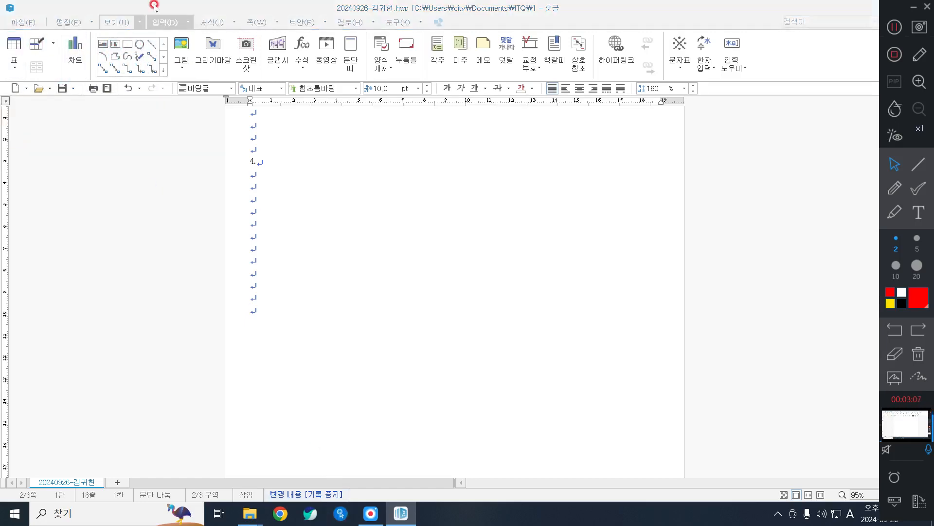
{"action": "left_click", "coordinate": [211, 6]}
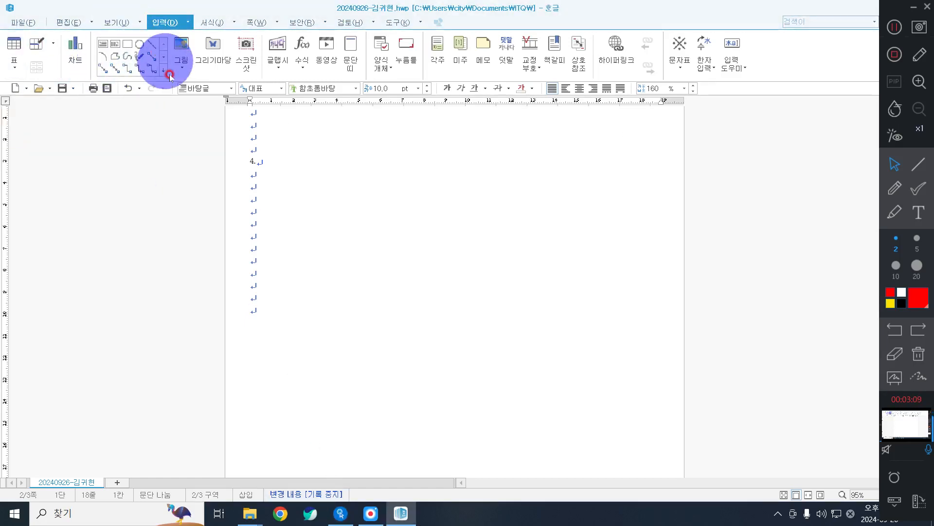
{"action": "left_click", "coordinate": [128, 46]}
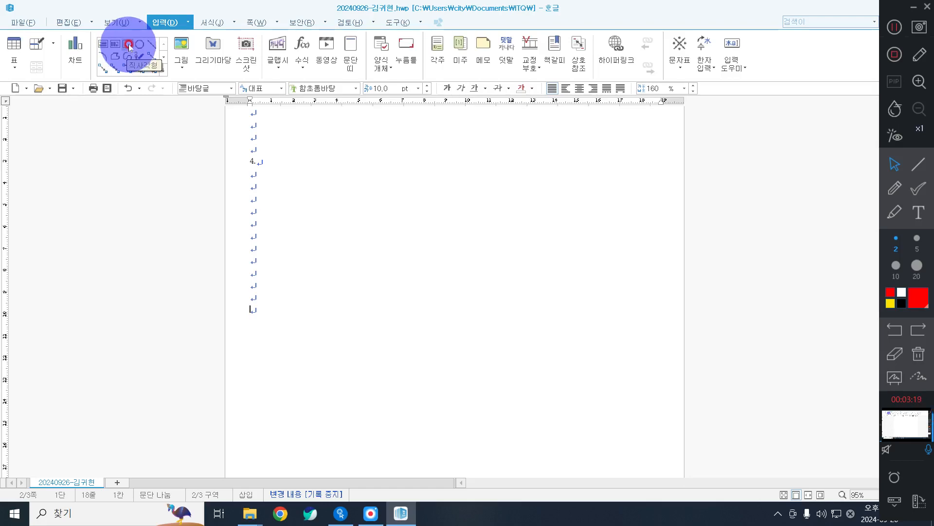
{"action": "left_click", "coordinate": [128, 44]}
{"action": "left_click", "coordinate": [293, 224]}
{"action": "left_click", "coordinate": [329, 260]}
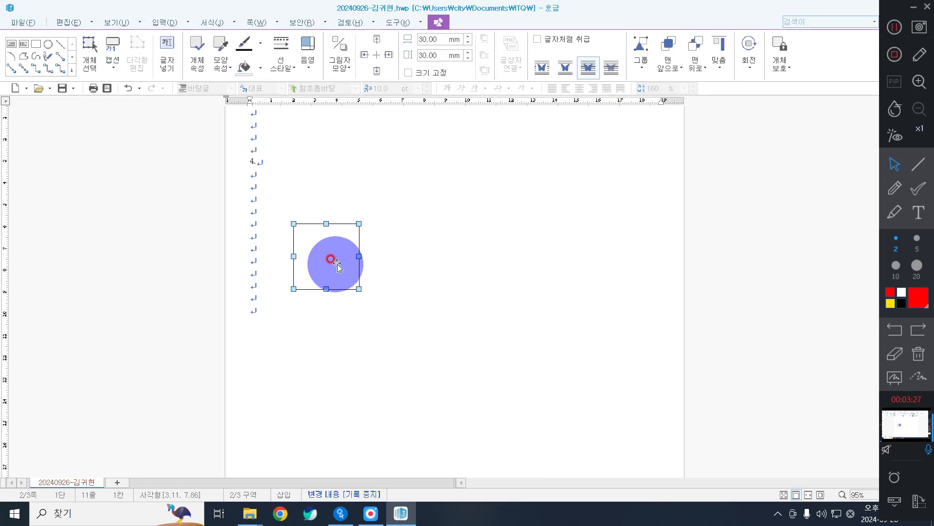
{"action": "left_click_drag", "start_coordinate": [337, 264], "coordinate": [338, 266]}
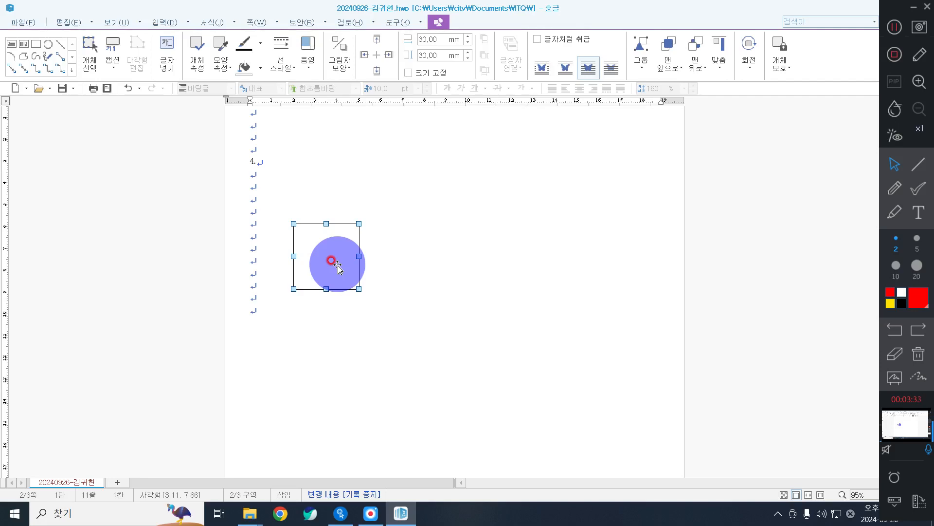
{"action": "mouse_move", "coordinate": [338, 266]}
{"action": "left_mouse_down"}
{"action": "mouse_move", "coordinate": [343, 246]}
{"action": "mouse_move", "coordinate": [335, 252]}
{"action": "left_mouse_up"}
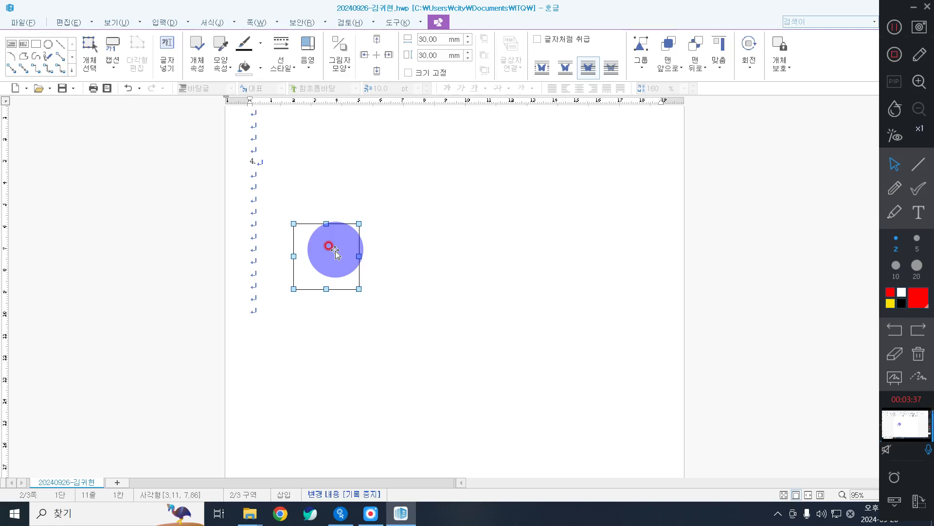
{"action": "double_click", "coordinate": [335, 249]}
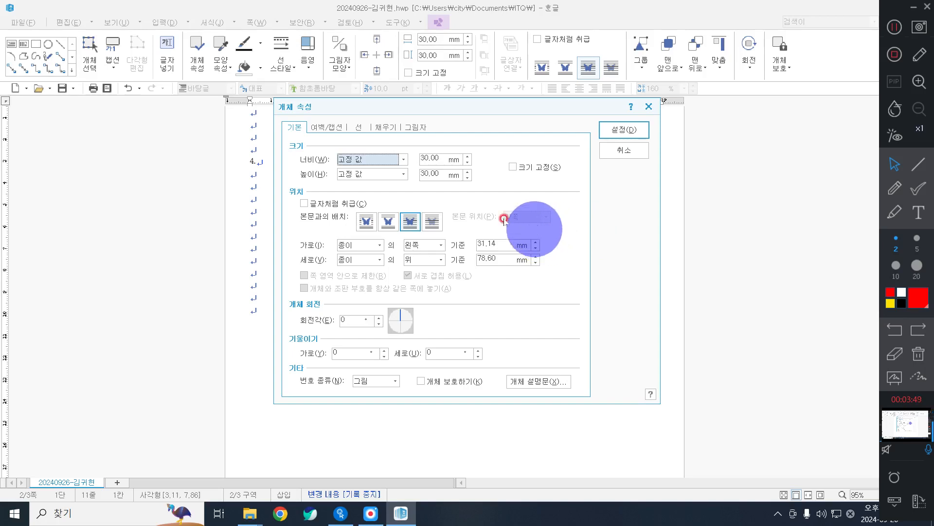
Size the rectangle 110 × 150 mm, lock its size, and place it behind text.
{"action": "left_click", "coordinate": [439, 155]}
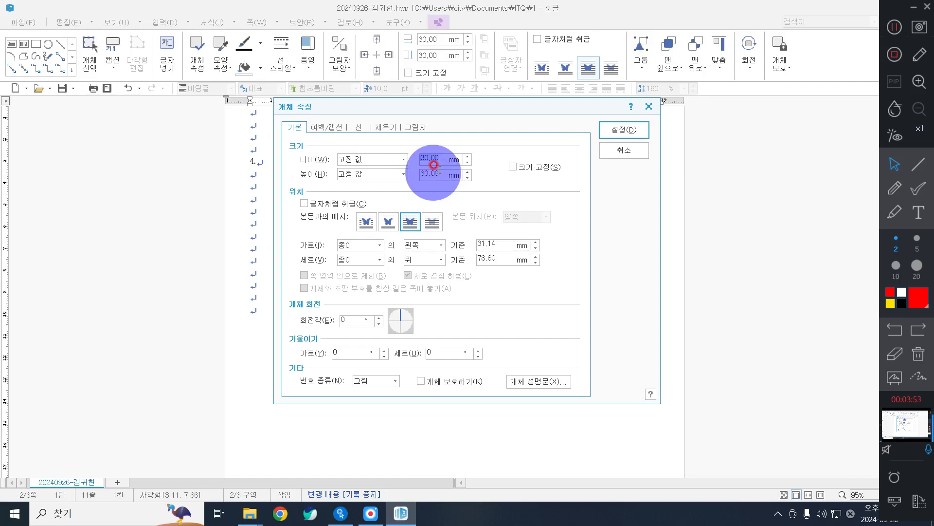
{"action": "type", "text": "110"}
{"action": "key", "text": "Tab"}
{"action": "key", "text": "Tab"}
{"action": "type", "text": "1"}
{"action": "key", "text": "alt+s"}
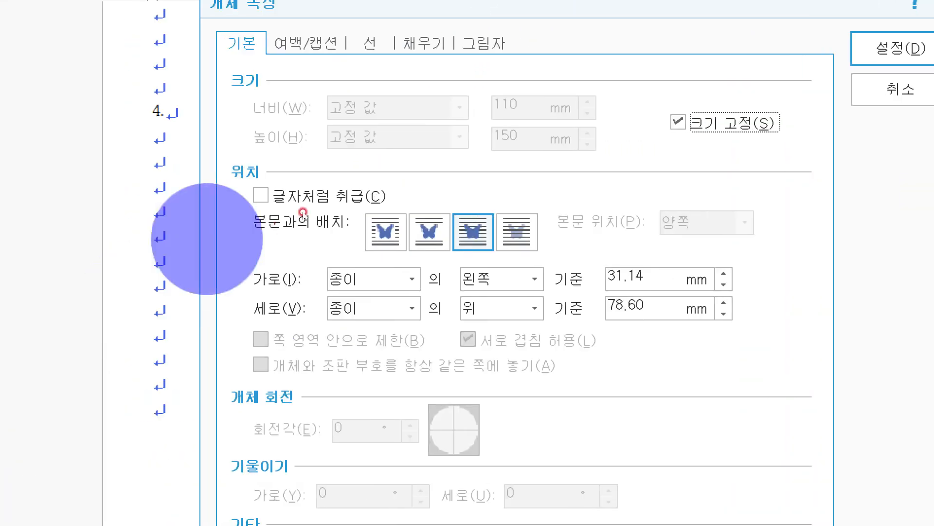
{"action": "left_click", "coordinate": [517, 232]}
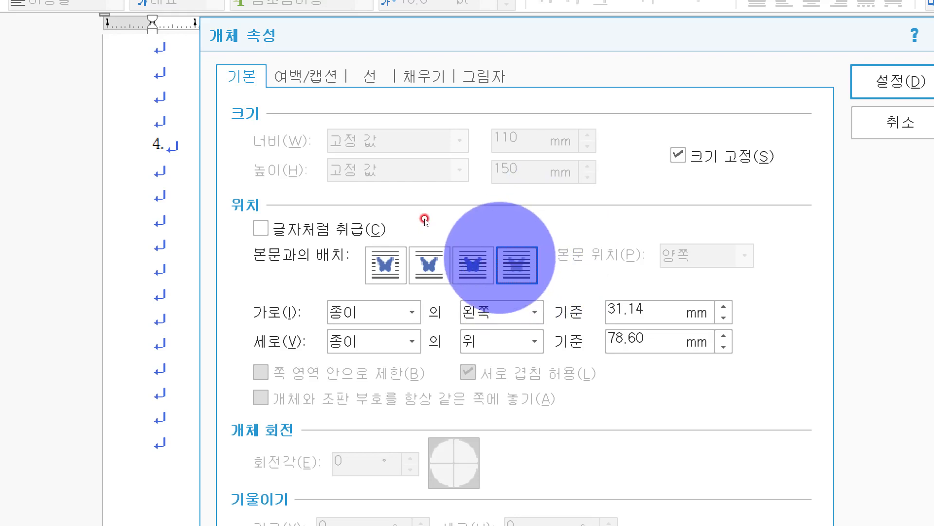
Fill the rectangle light green and apply the properties.
{"action": "left_click", "coordinate": [423, 76]}
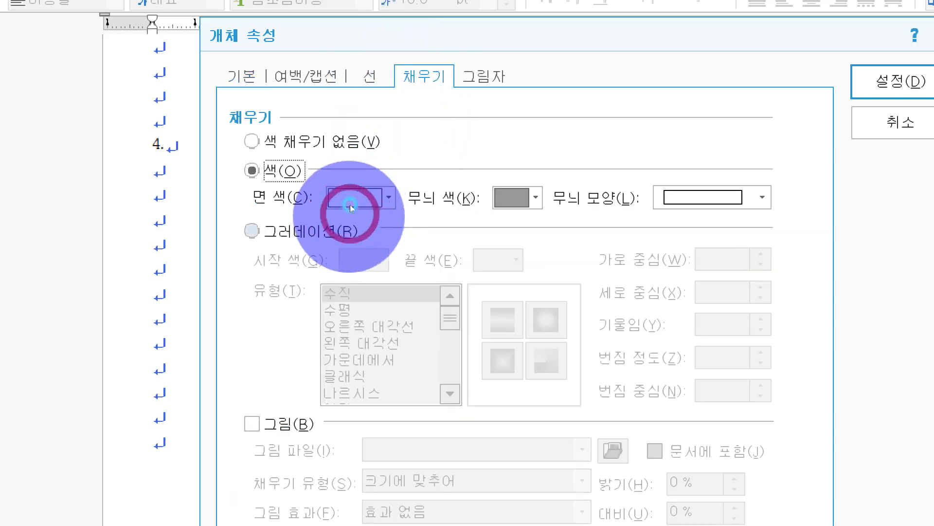
{"action": "left_click", "coordinate": [361, 192]}
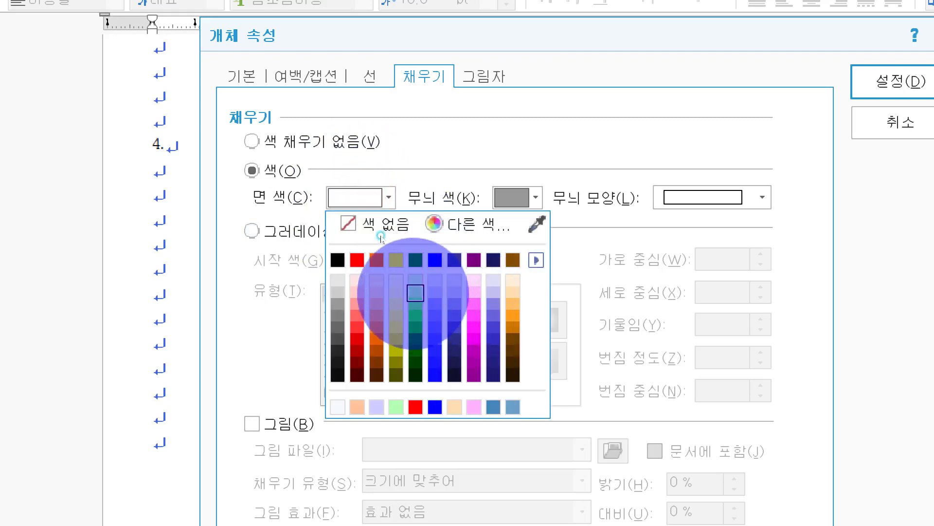
{"action": "left_click", "coordinate": [415, 292]}
{"action": "left_click", "coordinate": [363, 77]}
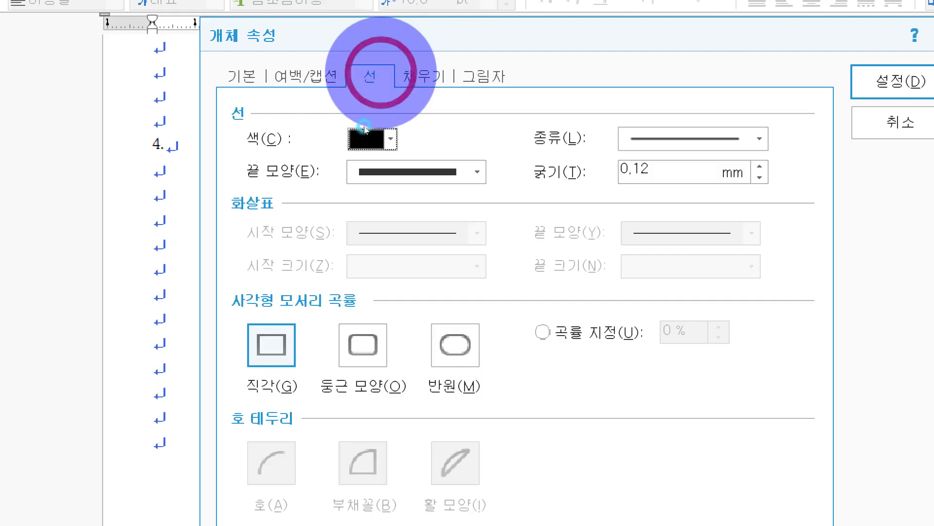
{"action": "left_click", "coordinate": [812, 81]}
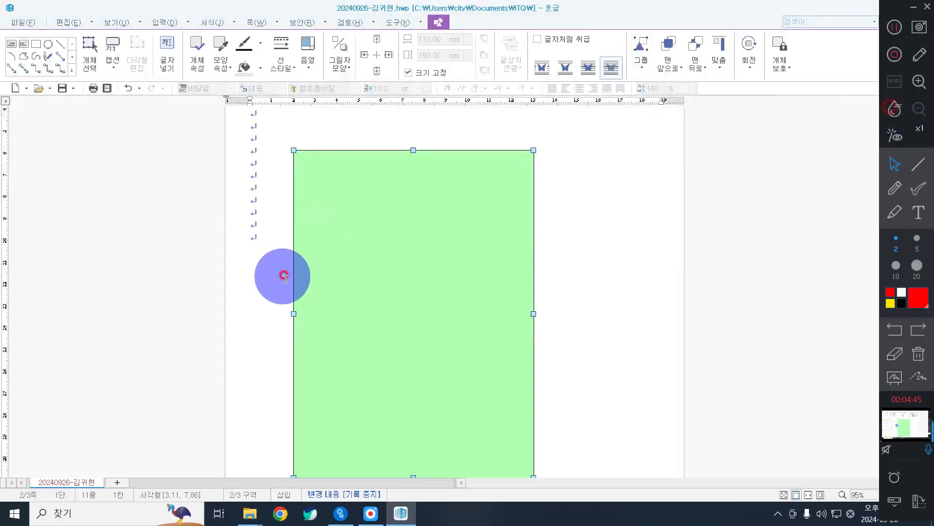
Move the green frame slightly up-left and recheck its properties, keeping the light green fill.
{"action": "scroll", "coordinate": [316, 270], "scroll_direction": "up", "scroll_amount": 2}
{"action": "scroll", "coordinate": [343, 271], "scroll_direction": "down", "scroll_amount": 3}
{"action": "scroll", "coordinate": [355, 267], "scroll_direction": "up", "scroll_amount": 2}
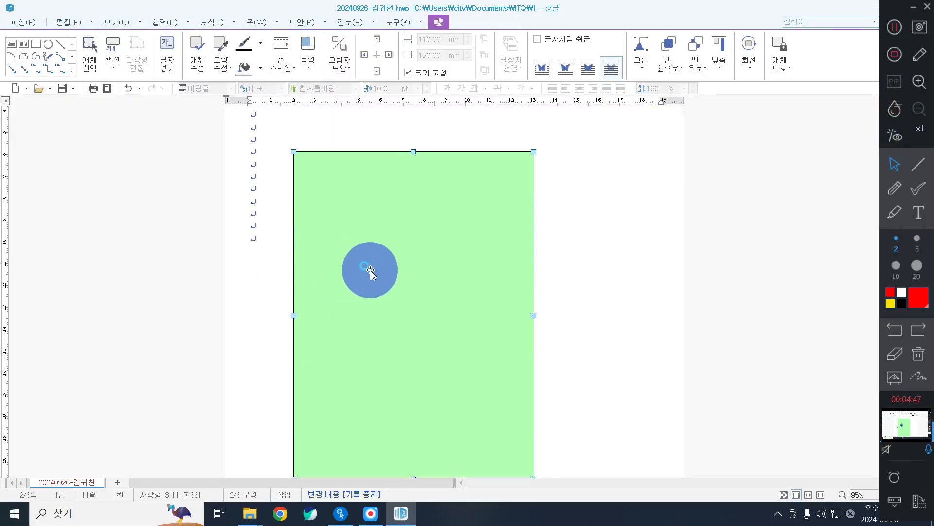
{"action": "mouse_move", "coordinate": [370, 270]}
{"action": "left_mouse_down"}
{"action": "mouse_move", "coordinate": [351, 250]}
{"action": "mouse_move", "coordinate": [363, 262]}
{"action": "left_mouse_up"}
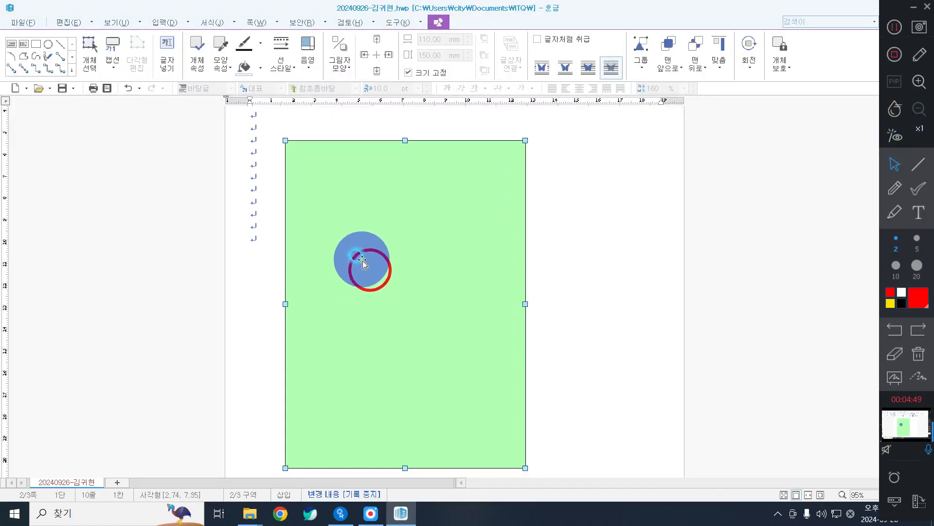
{"action": "double_click", "coordinate": [363, 263]}
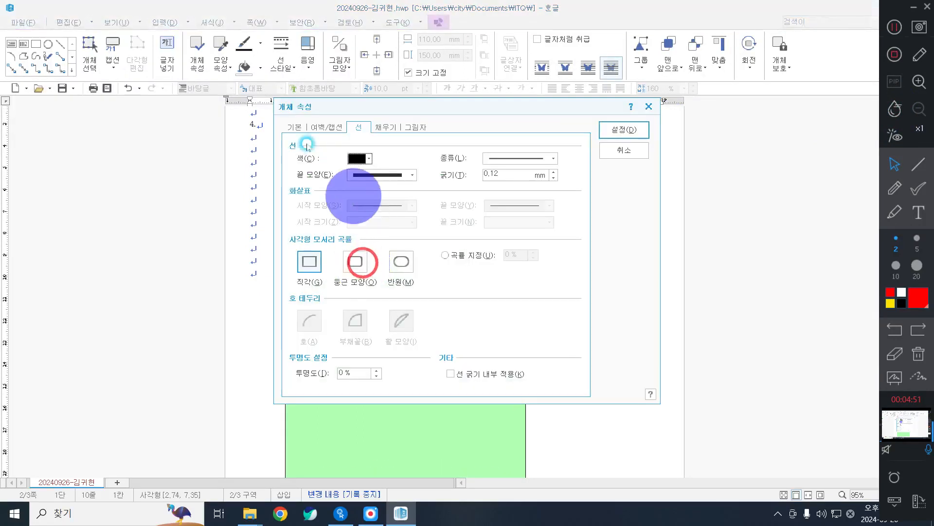
{"action": "left_click", "coordinate": [291, 126]}
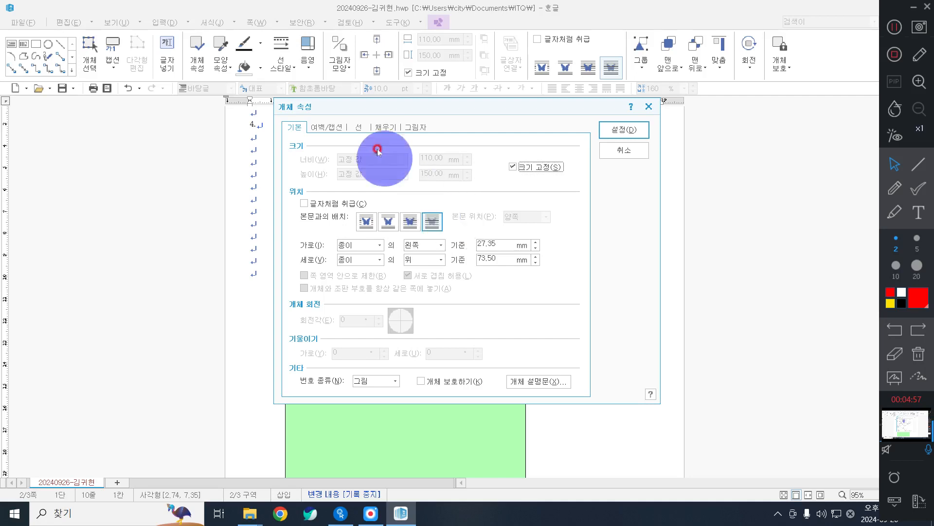
{"action": "left_click", "coordinate": [379, 129]}
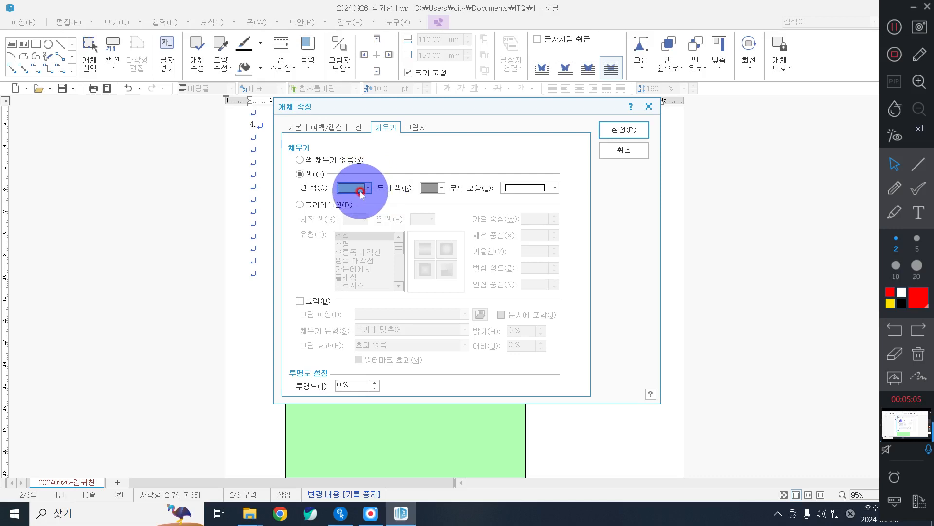
{"action": "left_click", "coordinate": [361, 190]}
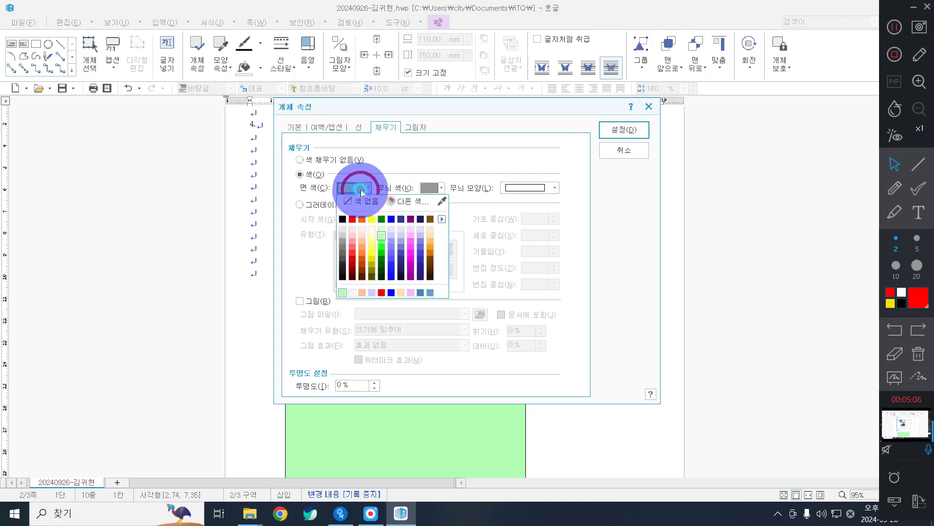
{"action": "left_click", "coordinate": [407, 170]}
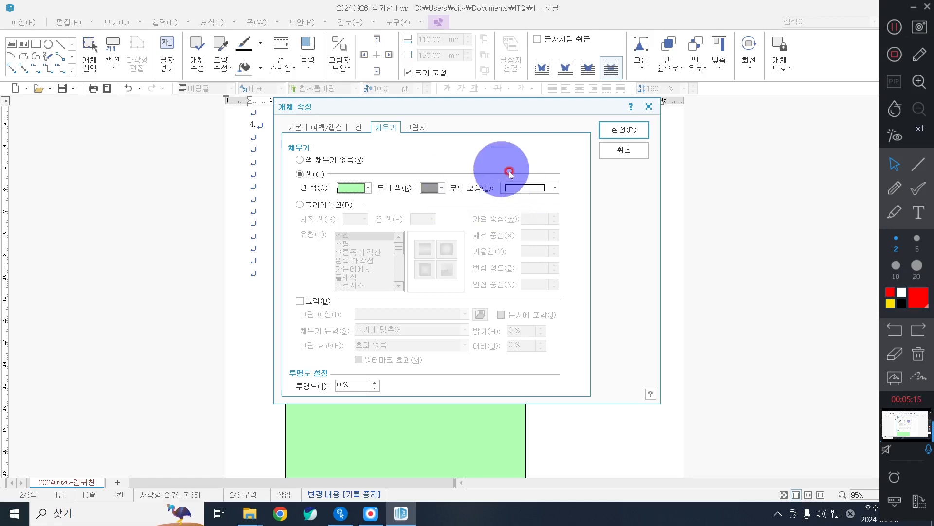
{"action": "left_click", "coordinate": [526, 191]}
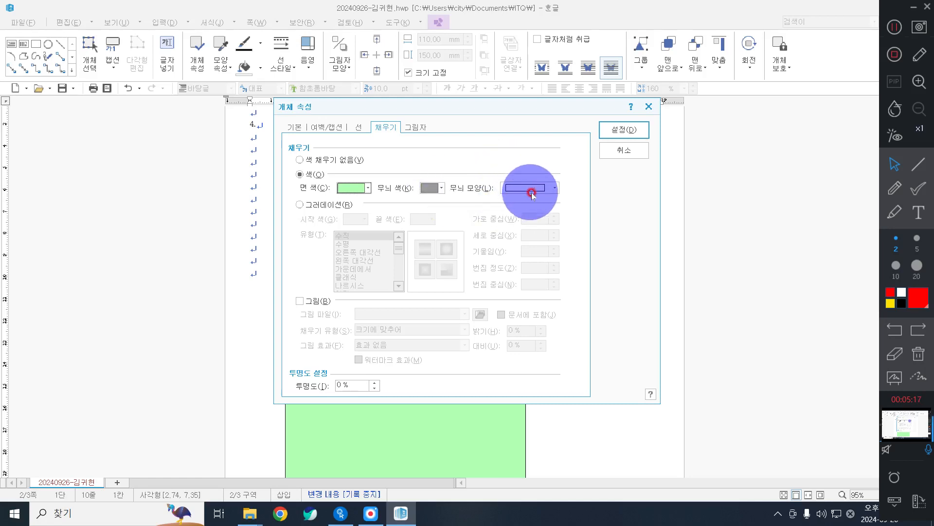
{"action": "left_click", "coordinate": [608, 129]}
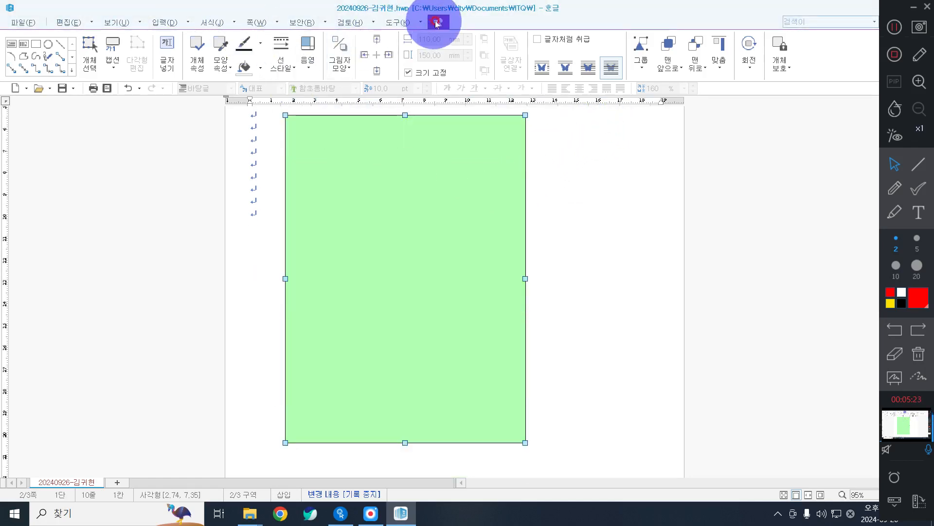
Draw a second rectangle on the frame, sized 100 × 50 mm, size-locked and behind text.
{"action": "left_click", "coordinate": [38, 44]}
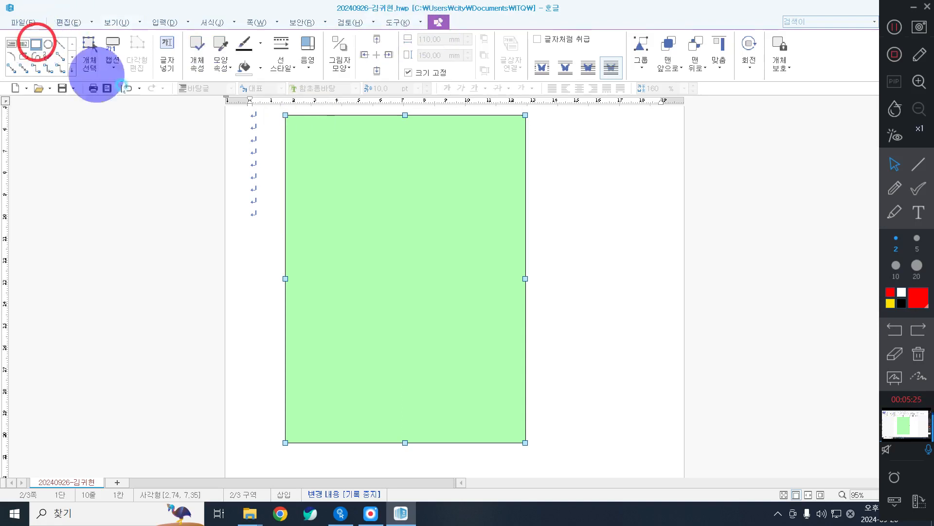
{"action": "left_click_drag", "start_coordinate": [381, 257], "coordinate": [316, 191]}
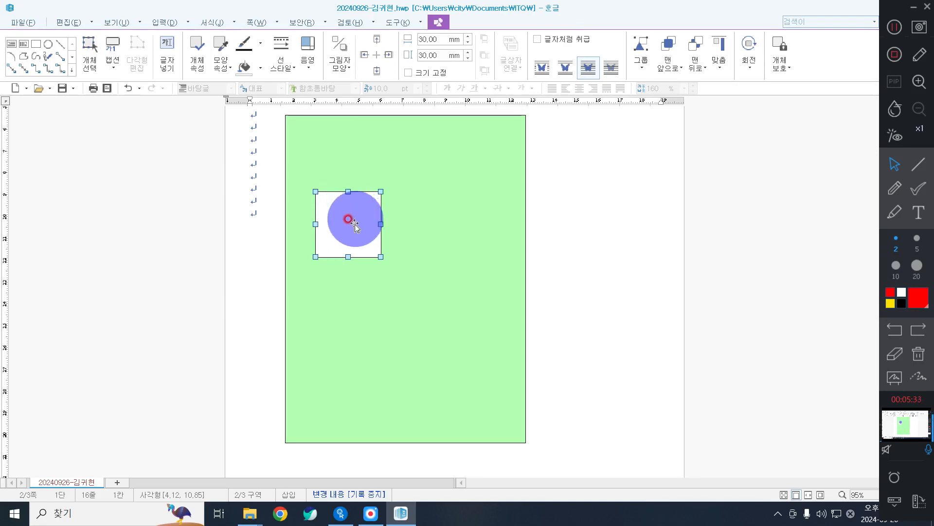
{"action": "double_click", "coordinate": [342, 214]}
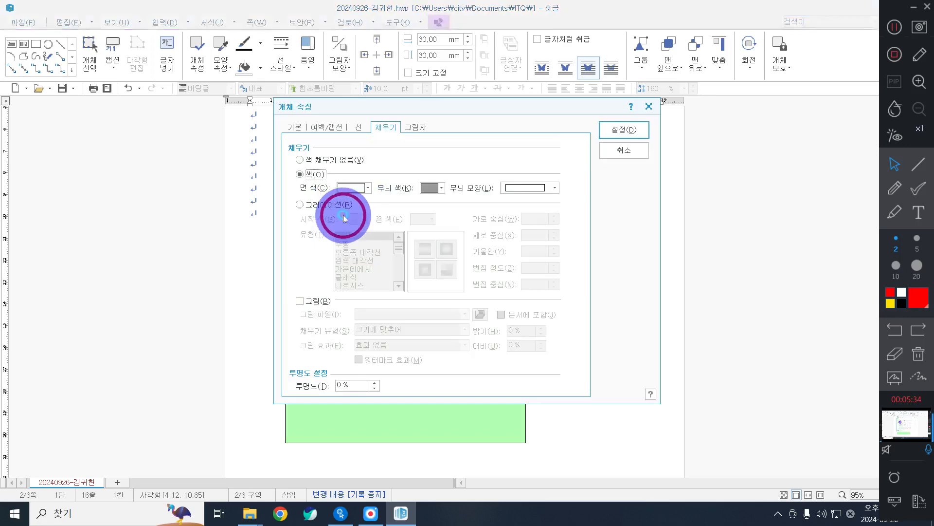
{"action": "left_click", "coordinate": [292, 127]}
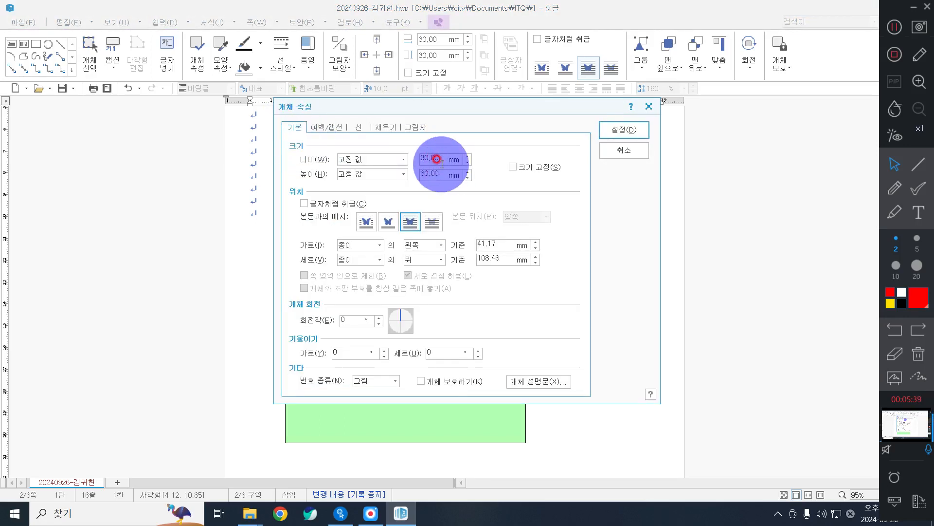
{"action": "type", "text": "11"}
{"action": "type", "text": "100"}
{"action": "key", "text": "Tab"}
{"action": "type", "text": "50"}
{"action": "key", "text": "alt+s"}
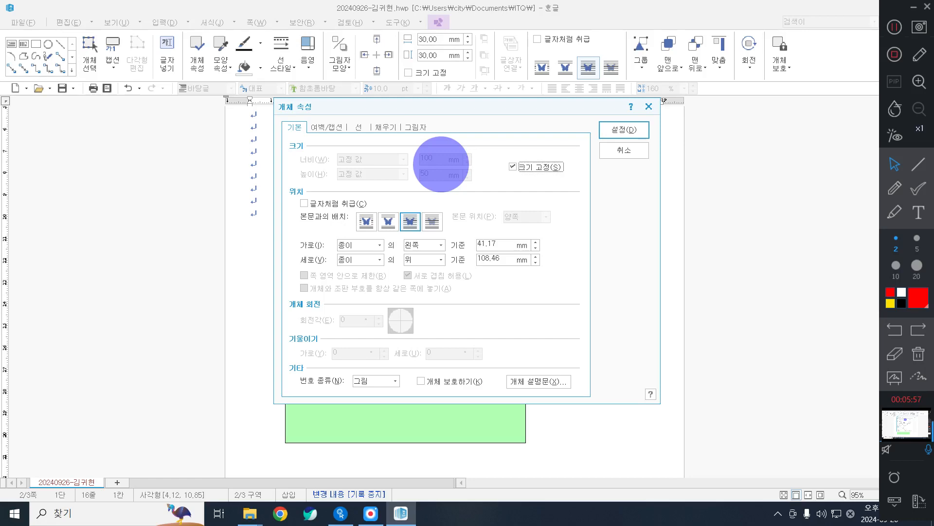
{"action": "left_click", "coordinate": [436, 222]}
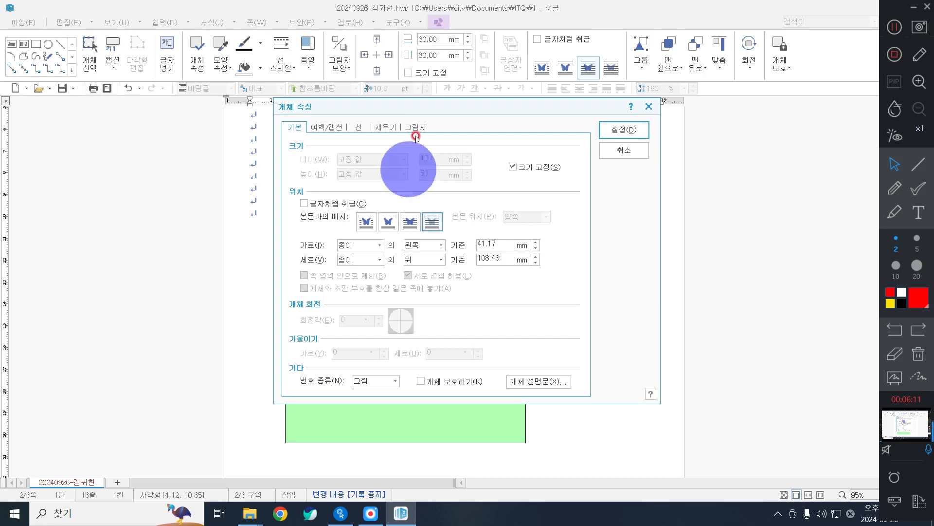
Give the new box a peach fill and rounded corners.
{"action": "left_click", "coordinate": [390, 128]}
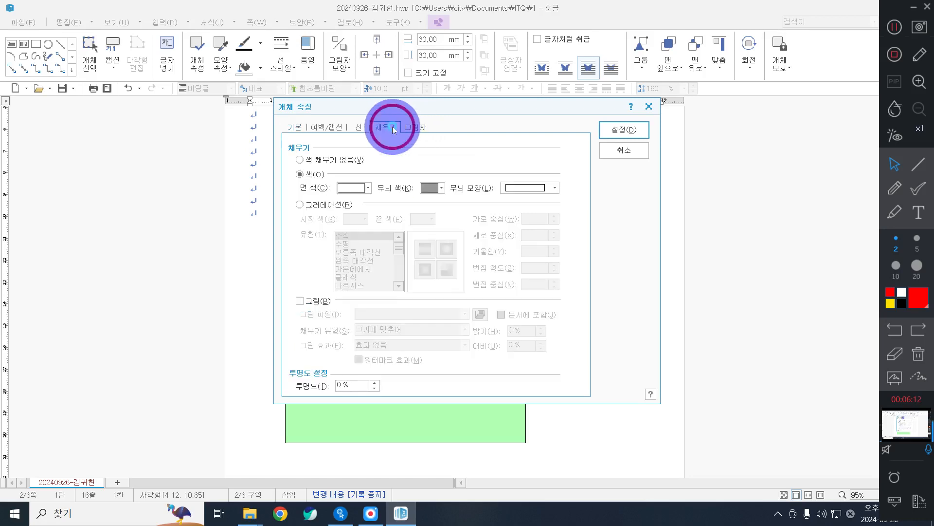
{"action": "left_click", "coordinate": [368, 188]}
{"action": "left_click", "coordinate": [430, 234]}
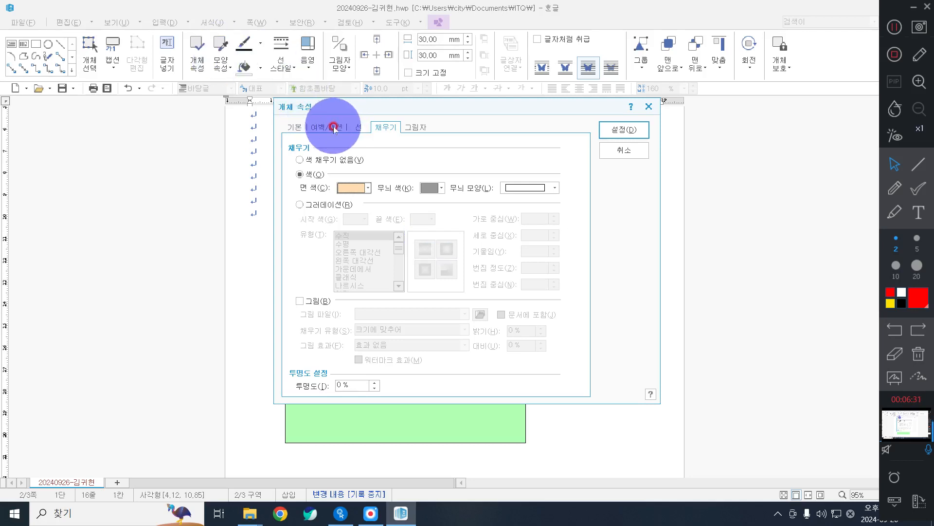
{"action": "left_click", "coordinate": [360, 129]}
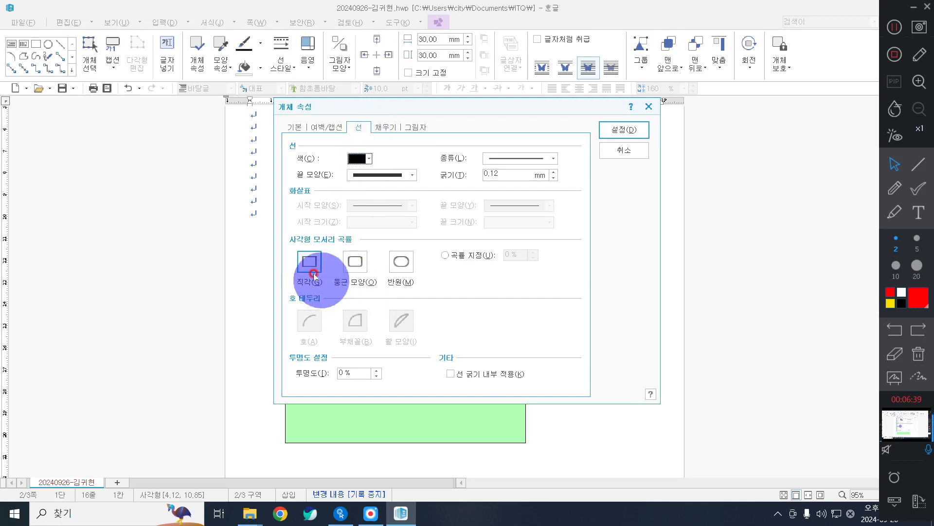
{"action": "left_click", "coordinate": [354, 267]}
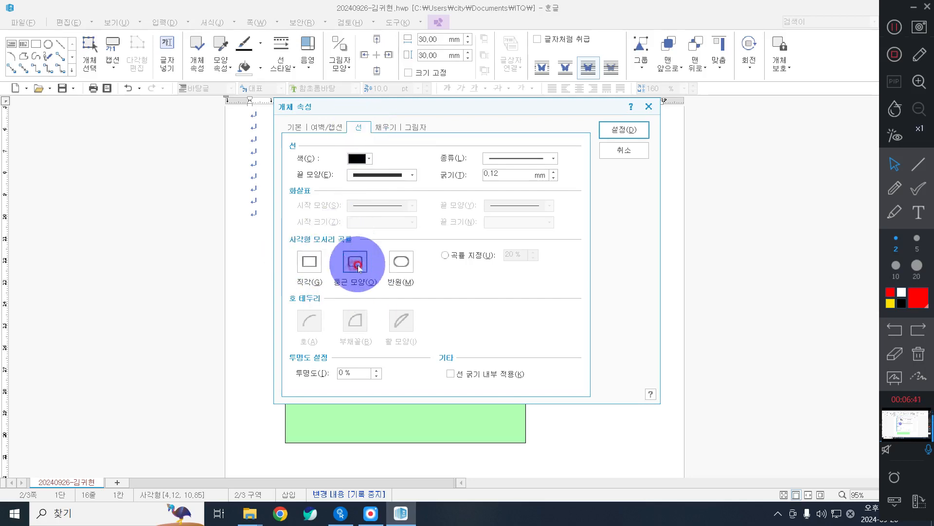
{"action": "left_click", "coordinate": [642, 133]}
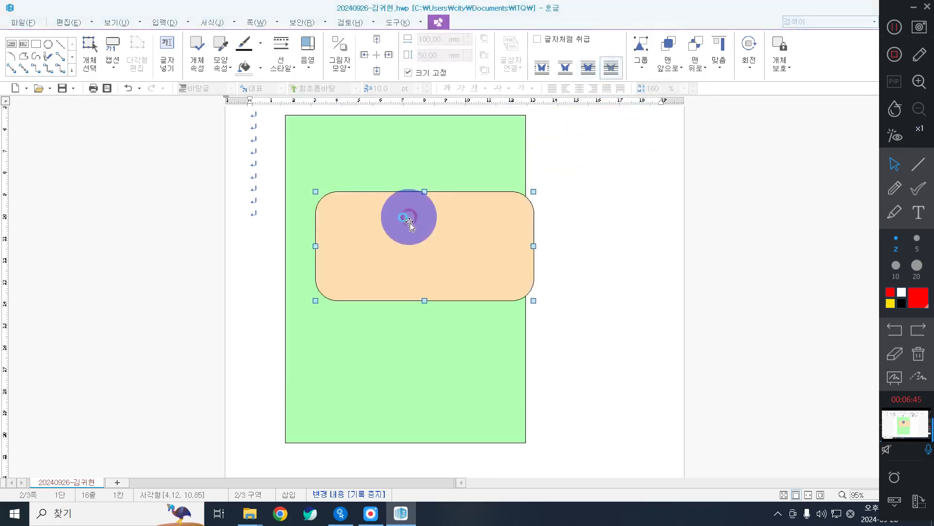
Move the peach box up-left near the top of the green frame.
{"action": "left_click_drag", "start_coordinate": [409, 217], "coordinate": [393, 195]}
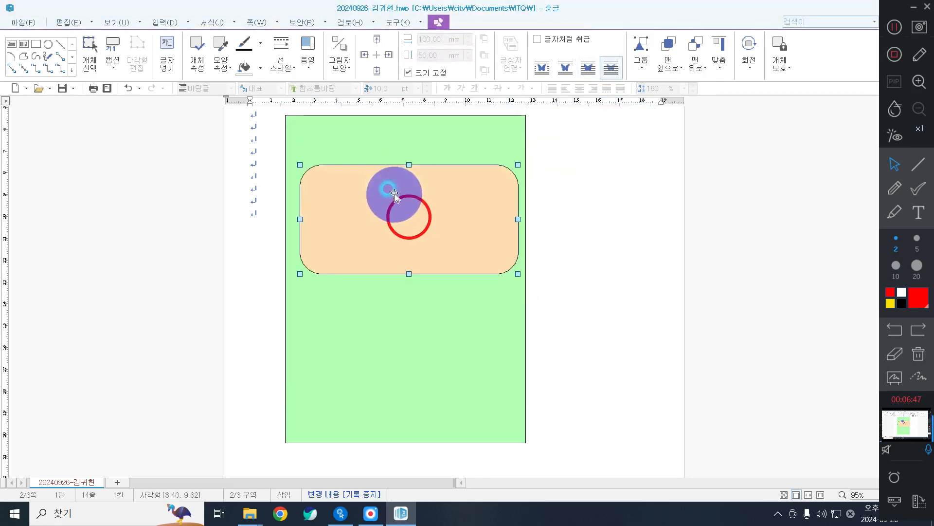
{"action": "left_click", "coordinate": [394, 141]}
{"action": "left_click_drag", "start_coordinate": [458, 192], "coordinate": [455, 185]}
Switch the green frame's fill colour palette to the basic colour theme.
{"action": "left_click", "coordinate": [431, 122]}
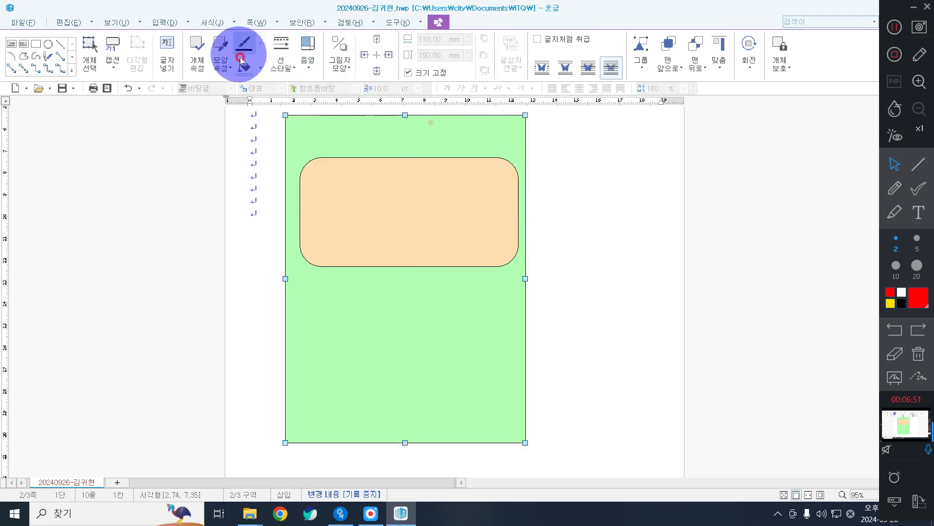
{"action": "left_click", "coordinate": [261, 68]}
{"action": "left_click", "coordinate": [339, 110]}
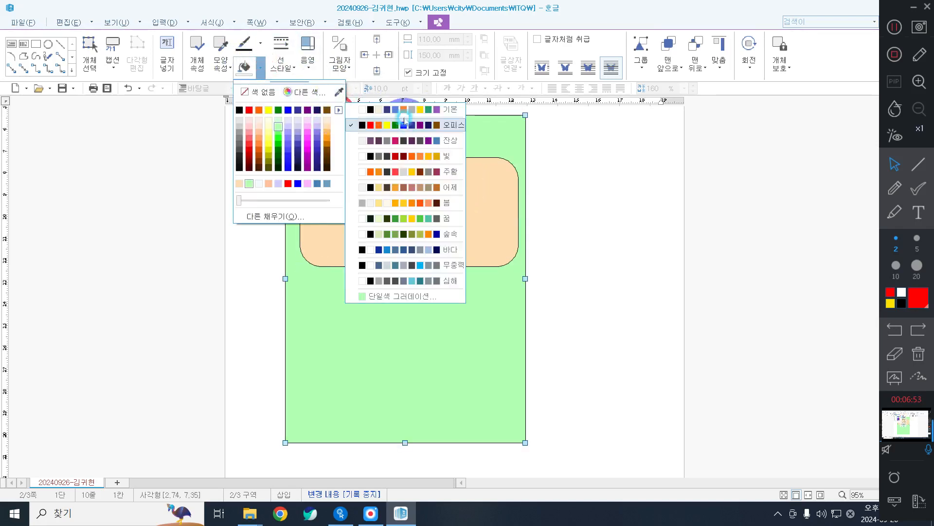
{"action": "left_click", "coordinate": [369, 111]}
Shift the peach rounded box slightly left and pick the rectangle drawing tool.
{"action": "left_click", "coordinate": [318, 133]}
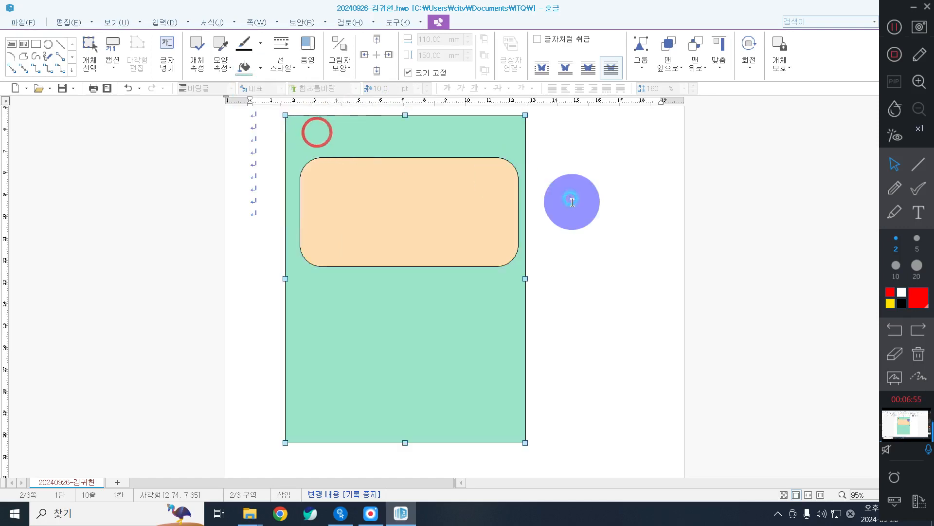
{"action": "left_click_drag", "start_coordinate": [440, 184], "coordinate": [431, 195]}
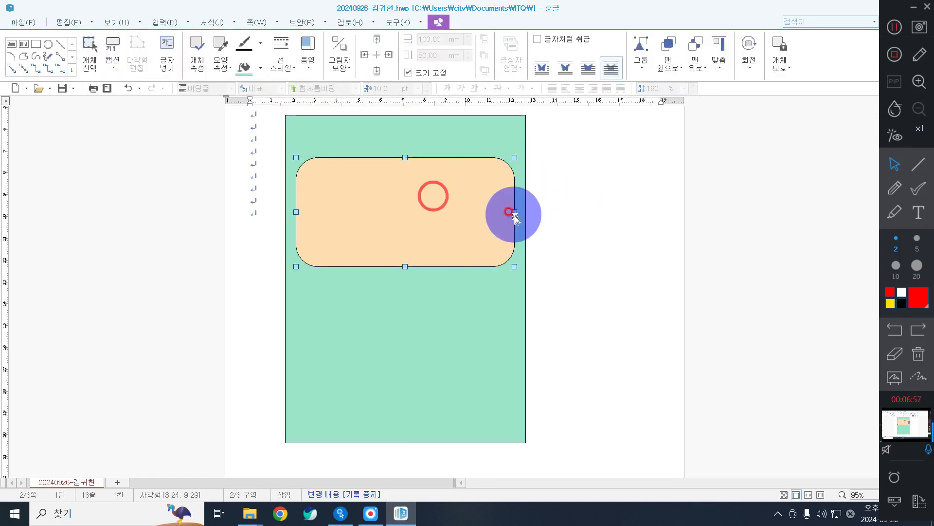
{"action": "left_click", "coordinate": [495, 142]}
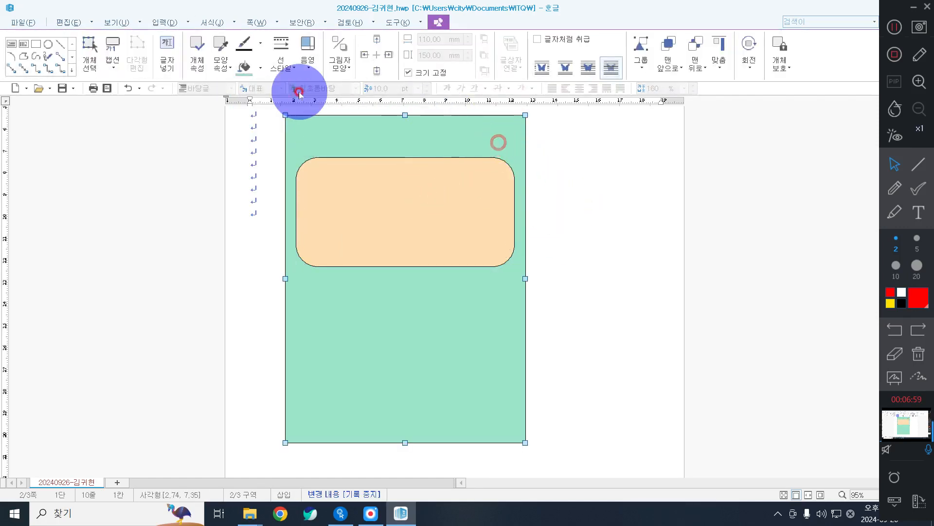
{"action": "left_click", "coordinate": [377, 205]}
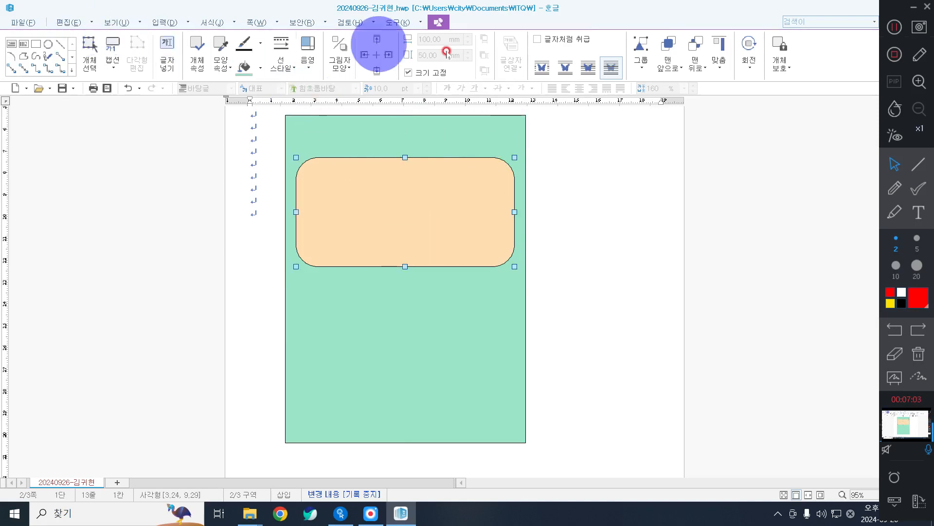
{"action": "left_click", "coordinate": [438, 22]}
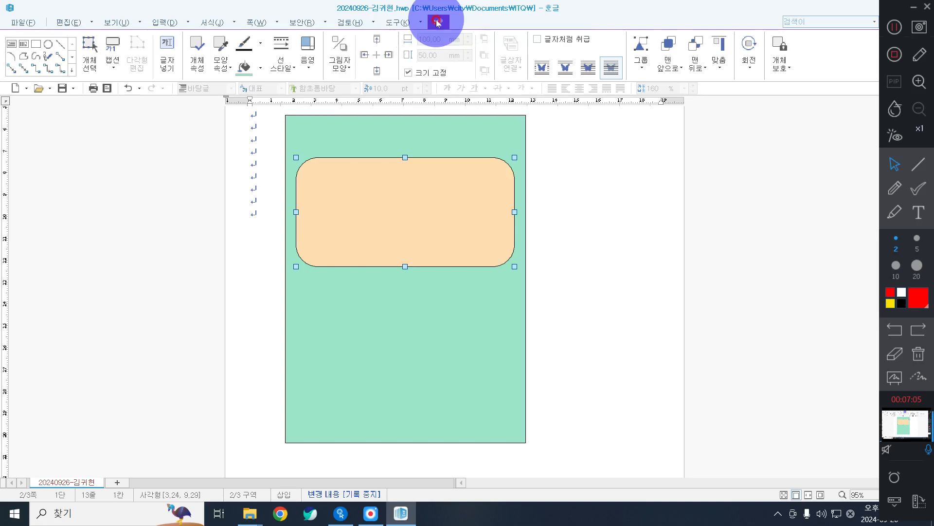
{"action": "left_click", "coordinate": [33, 46]}
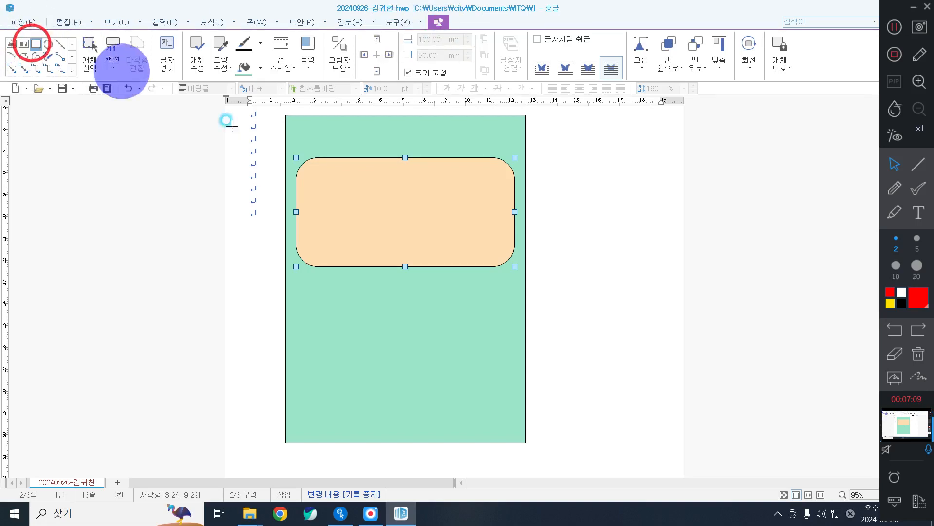
Place a rectangle on the peach box and set it to 110 × 15 mm with 크기 고정.
{"action": "left_click", "coordinate": [308, 184]}
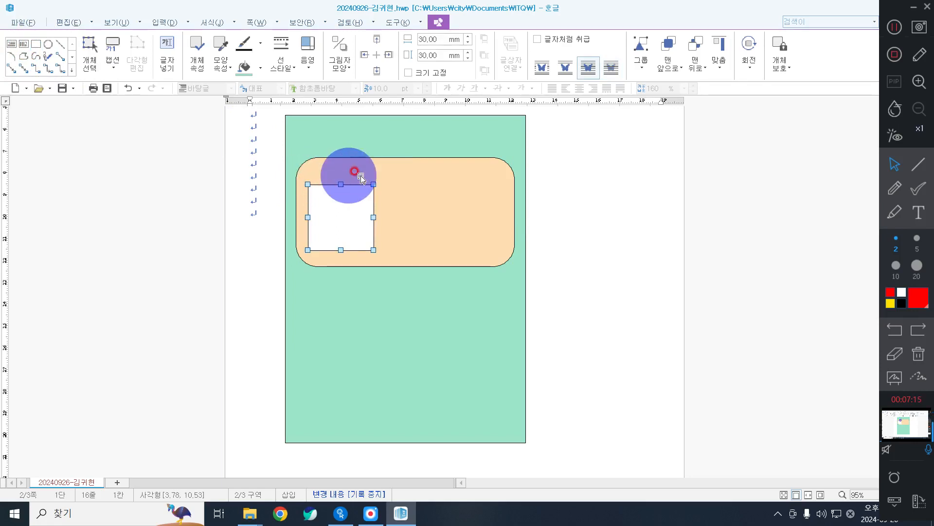
{"action": "double_click", "coordinate": [344, 208]}
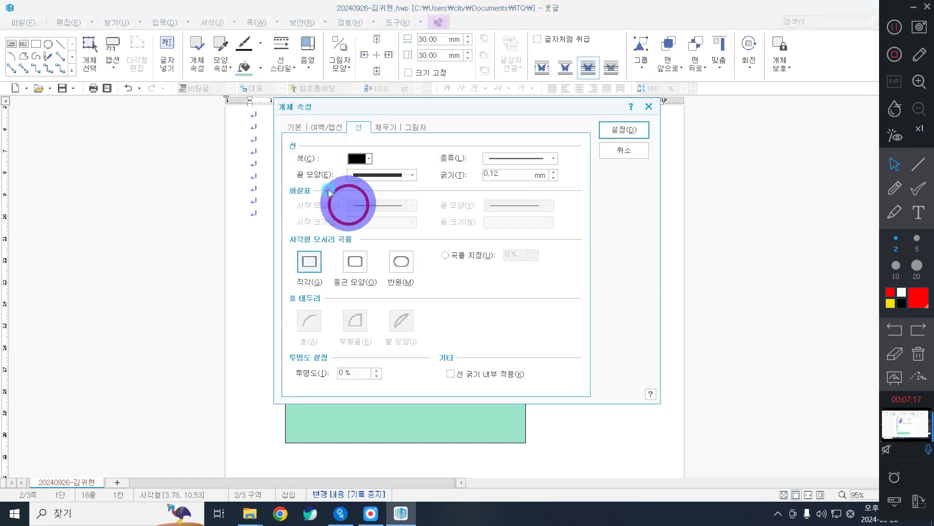
{"action": "left_click", "coordinate": [448, 163]}
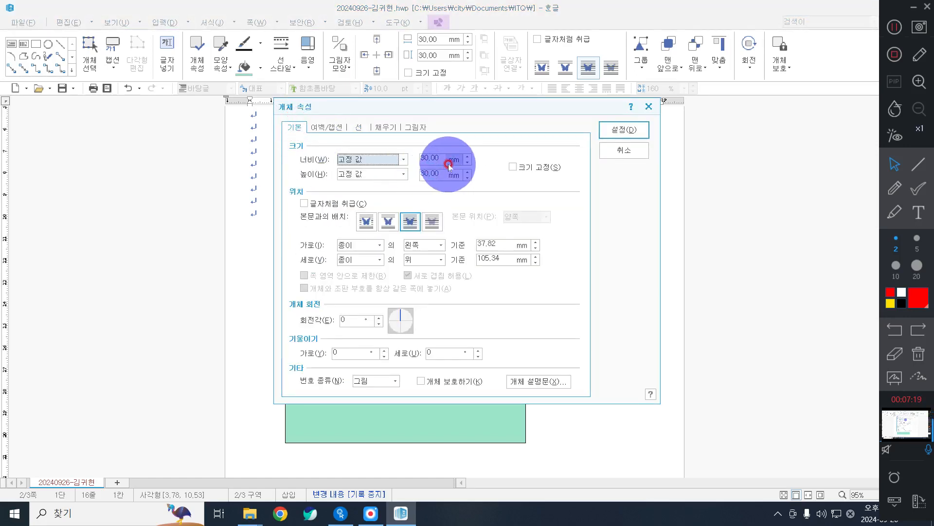
{"action": "left_click_drag", "start_coordinate": [438, 157], "coordinate": [341, 147]}
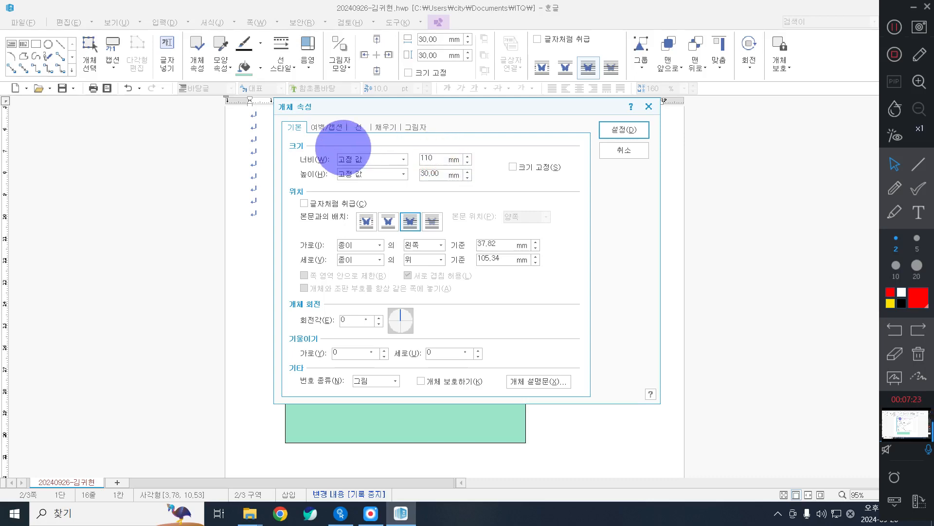
{"action": "key", "text": "Tab"}
{"action": "key", "text": "Tab"}
{"action": "key", "text": "space"}
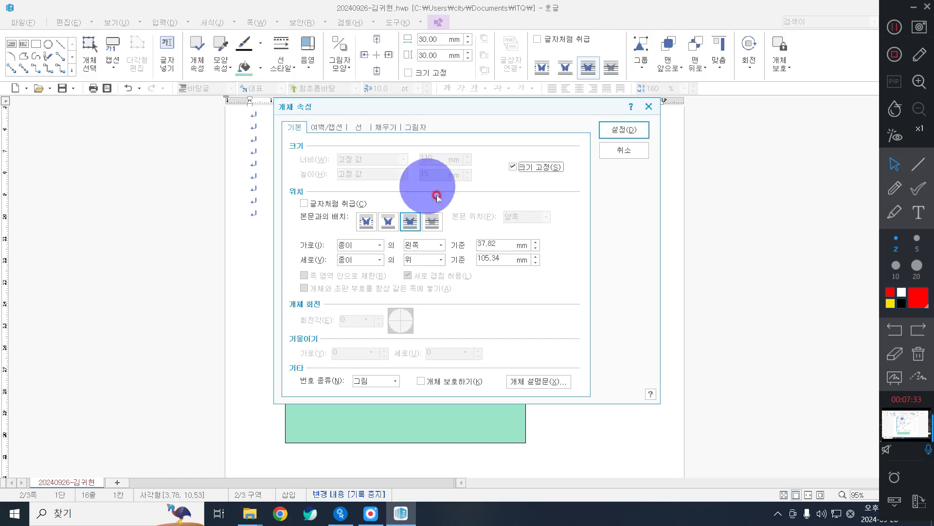
Fill the new rectangle with blue from the 오피스 theme palette.
{"action": "left_click", "coordinate": [387, 127]}
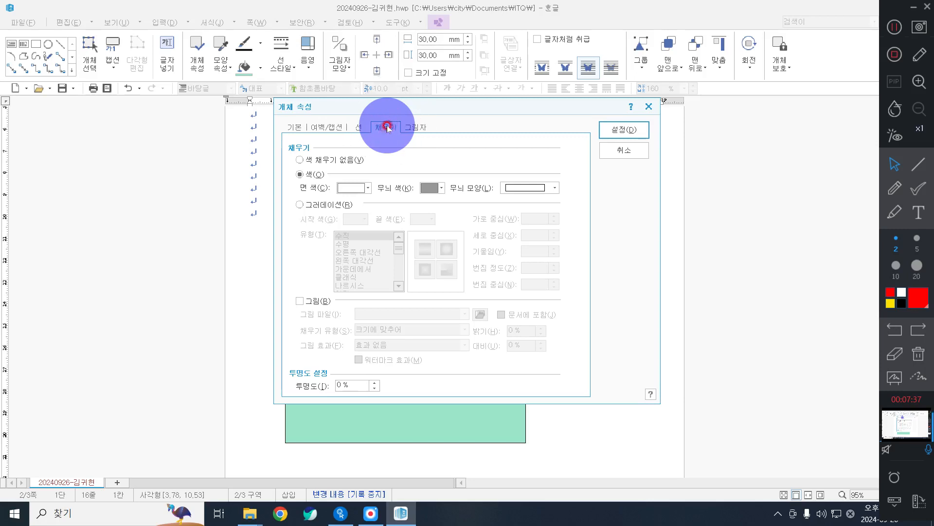
{"action": "left_click", "coordinate": [350, 189]}
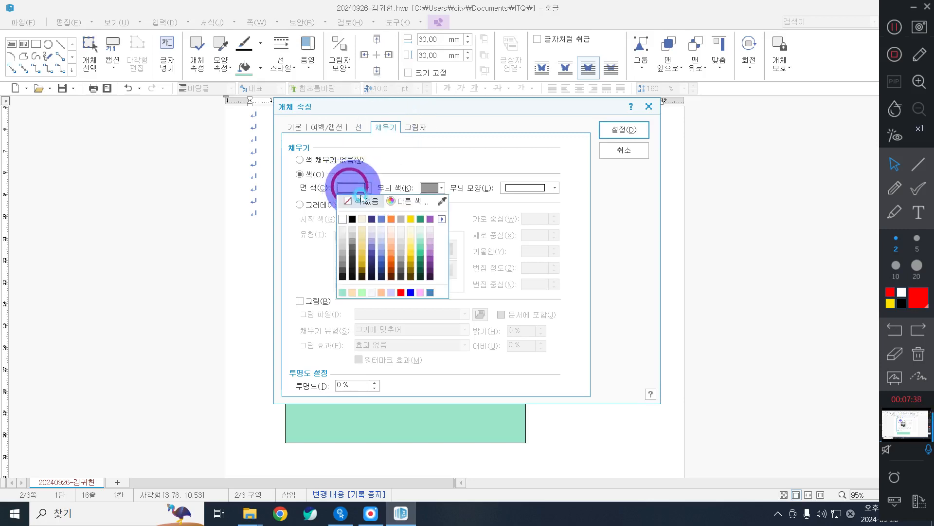
{"action": "left_click", "coordinate": [444, 219]}
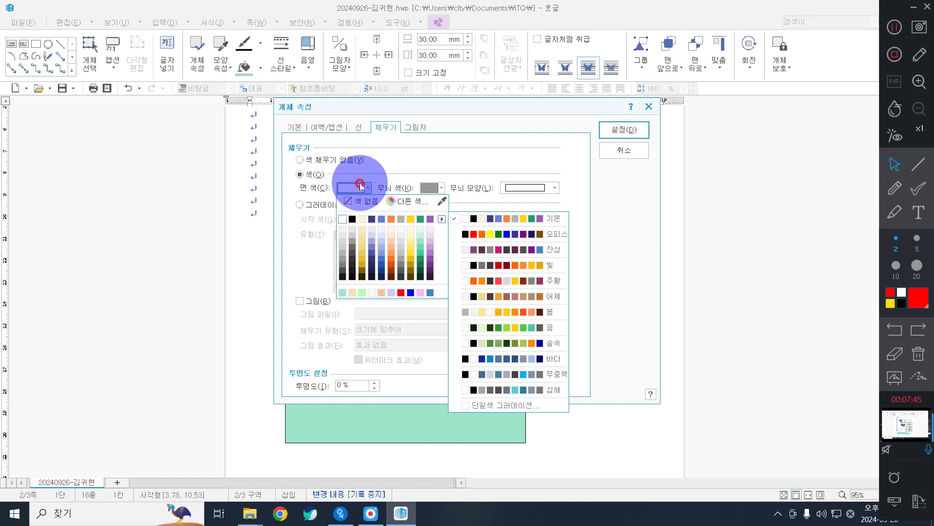
{"action": "left_click", "coordinate": [517, 234]}
{"action": "left_click", "coordinate": [447, 216]}
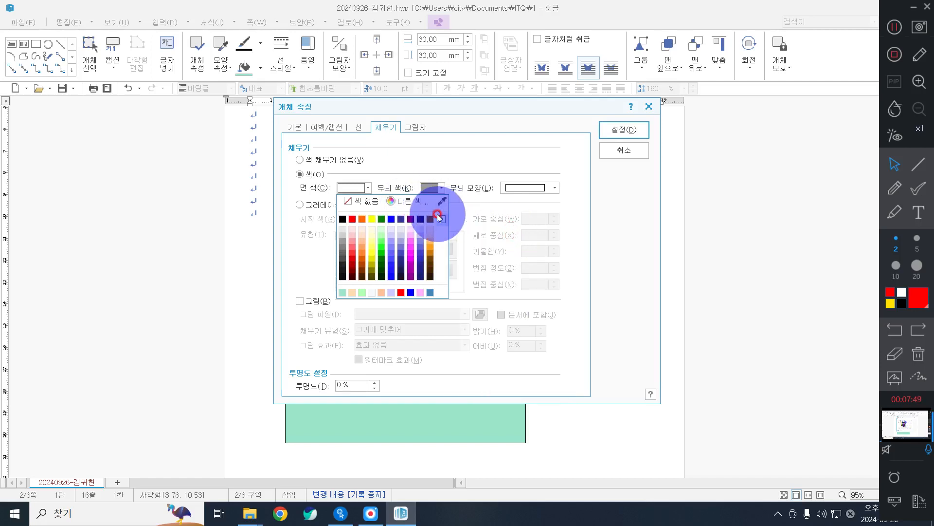
{"action": "left_click", "coordinate": [360, 190]}
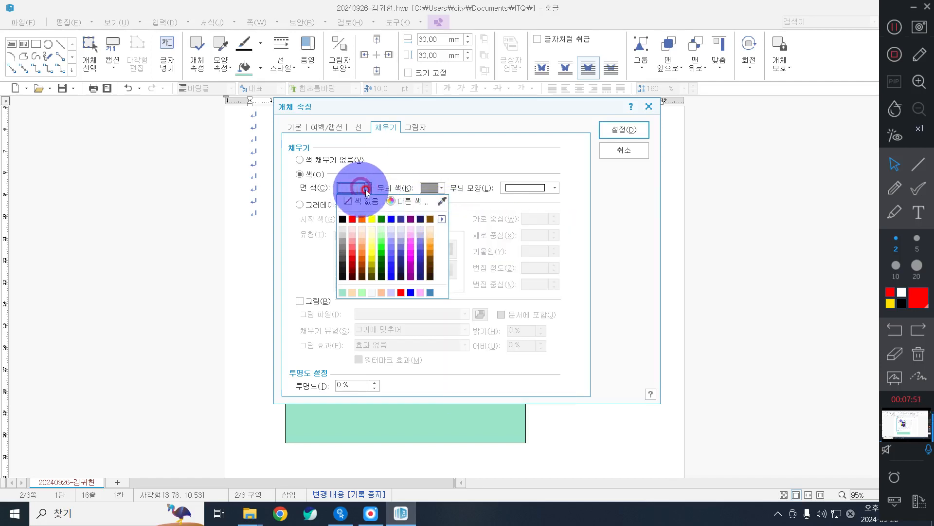
{"action": "left_click", "coordinate": [442, 219]}
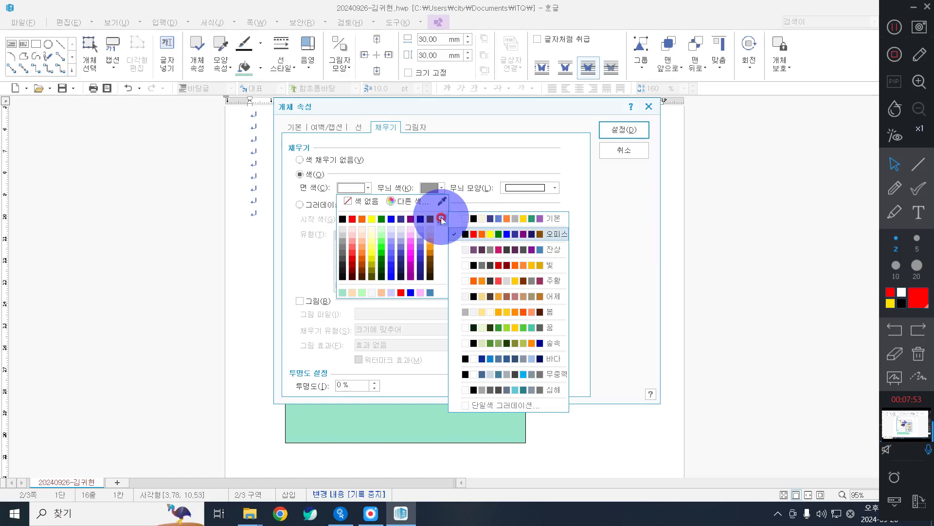
{"action": "left_click", "coordinate": [507, 236]}
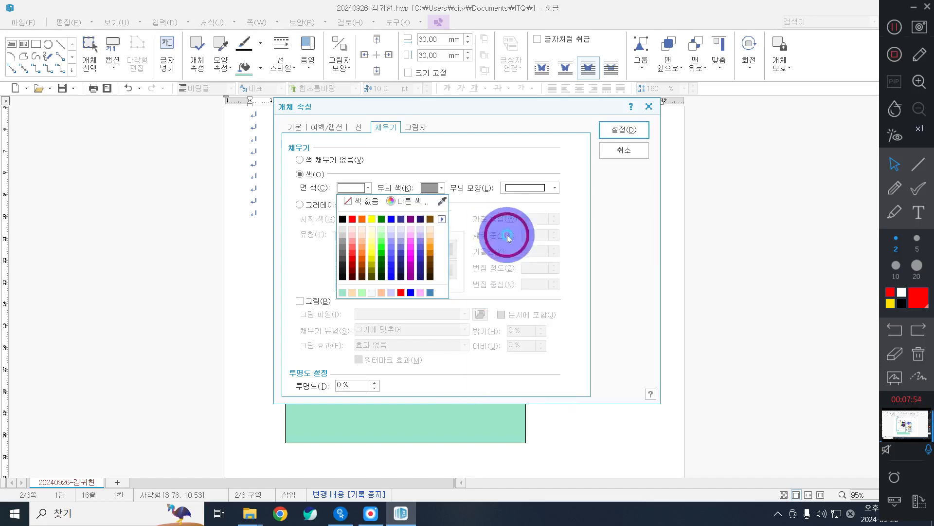
{"action": "left_click", "coordinate": [392, 219]}
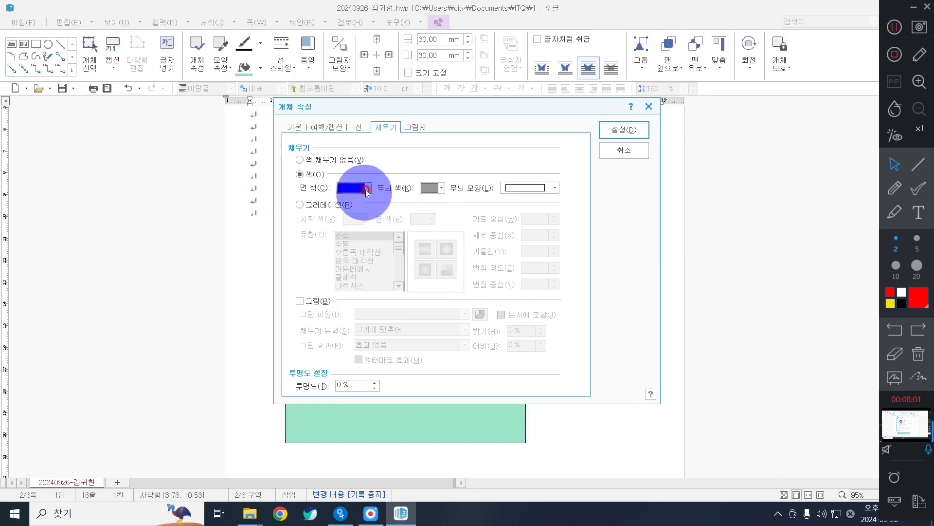
Give the blue bar semicircular (반원) rounded ends and apply the properties.
{"action": "left_click", "coordinate": [356, 127]}
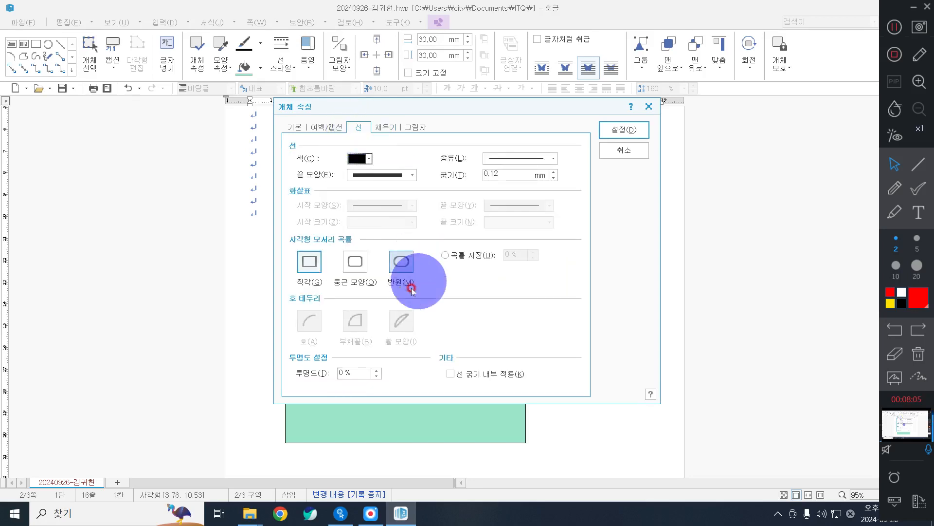
{"action": "left_click", "coordinate": [400, 262]}
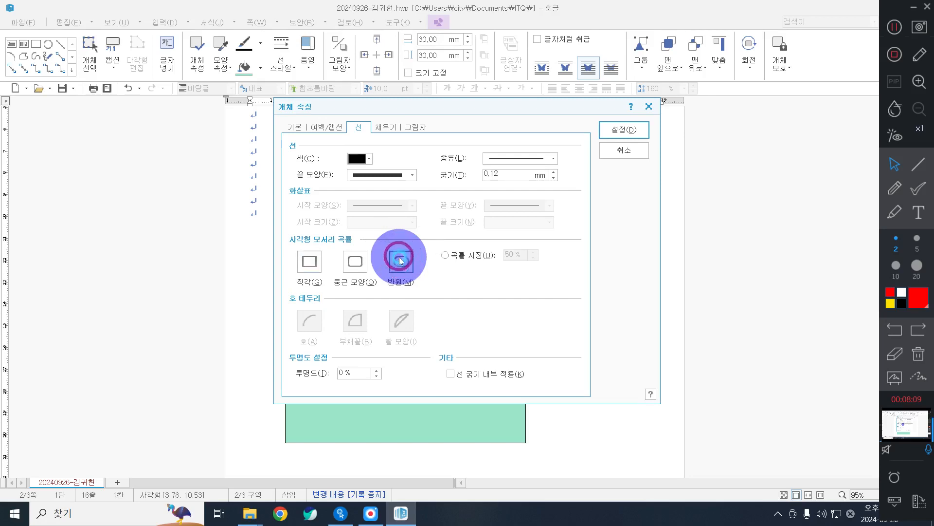
{"action": "left_click", "coordinate": [615, 125]}
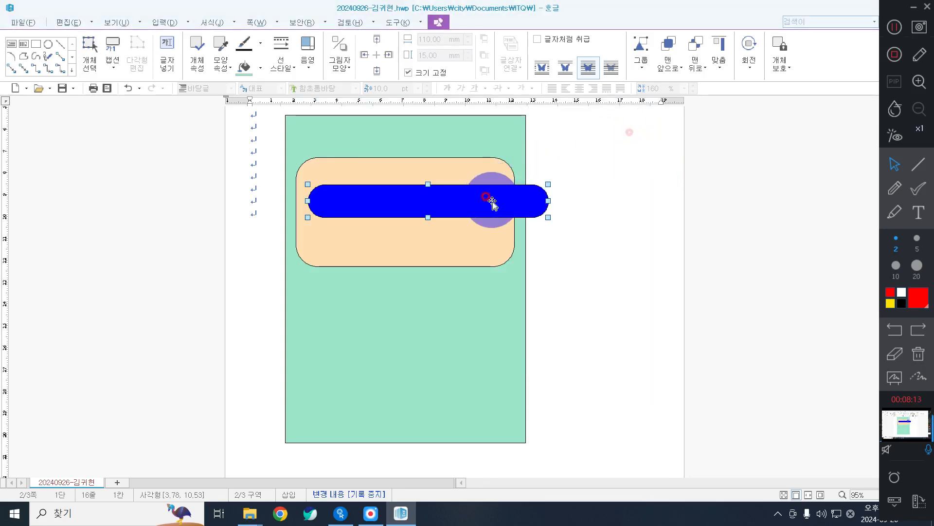
Drag the blue rounded bar up onto the top edge of the teal frame.
{"action": "left_click_drag", "start_coordinate": [492, 199], "coordinate": [470, 118]}
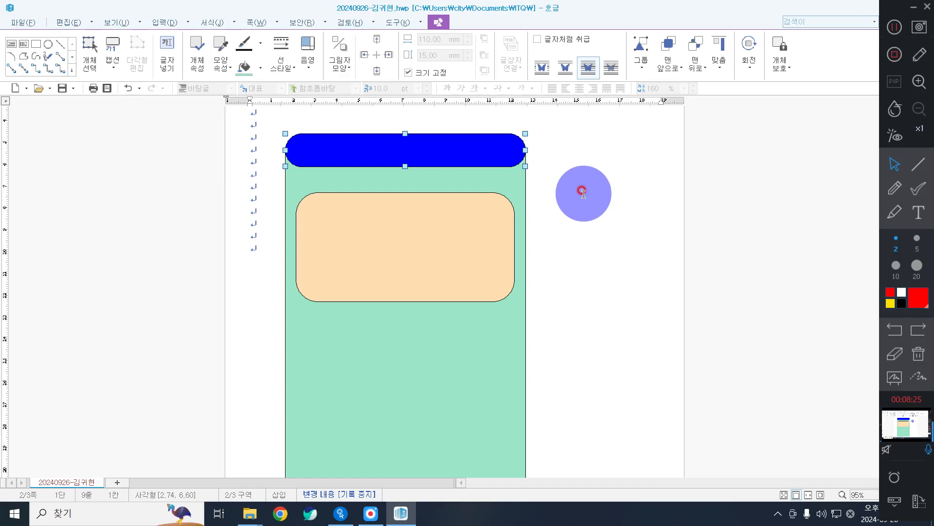
{"action": "right_click", "coordinate": [473, 152]}
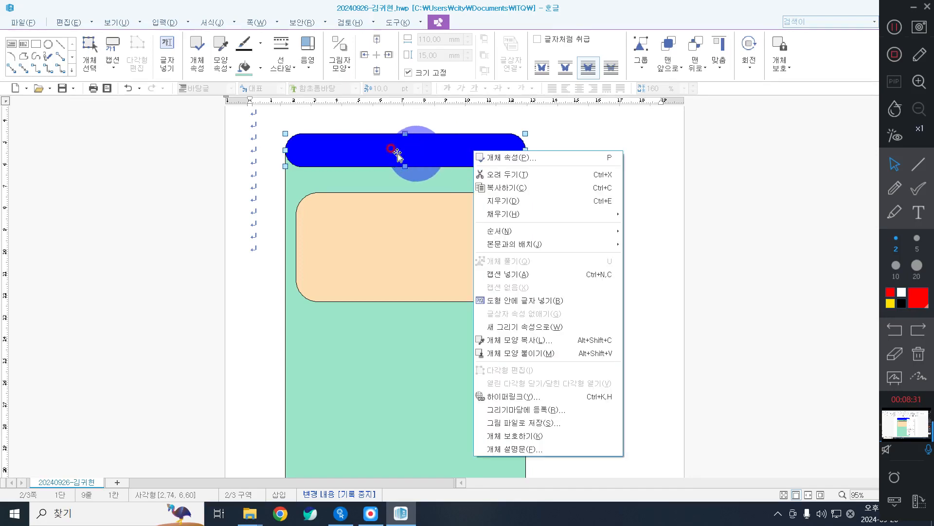
{"action": "right_click", "coordinate": [382, 151]}
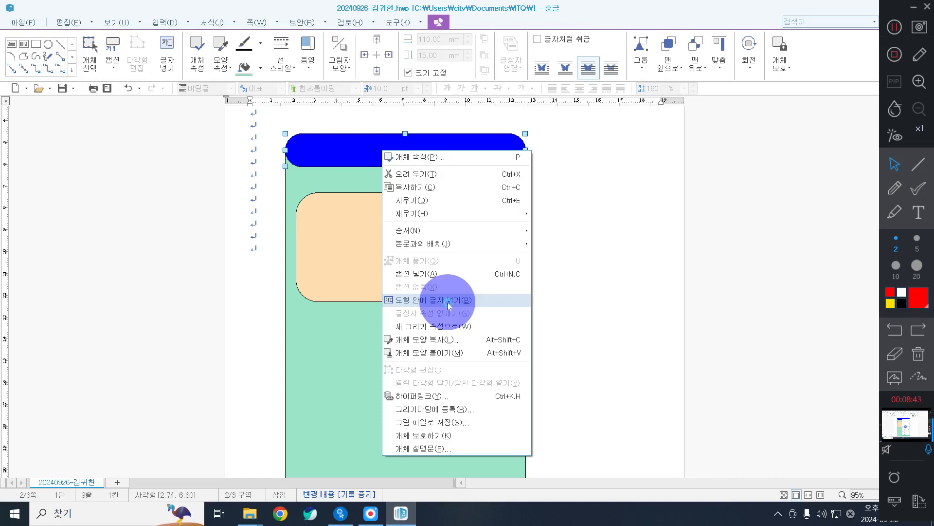
Put the cursor inside the blue bar and set its font to 궁서.
{"action": "left_click", "coordinate": [448, 303]}
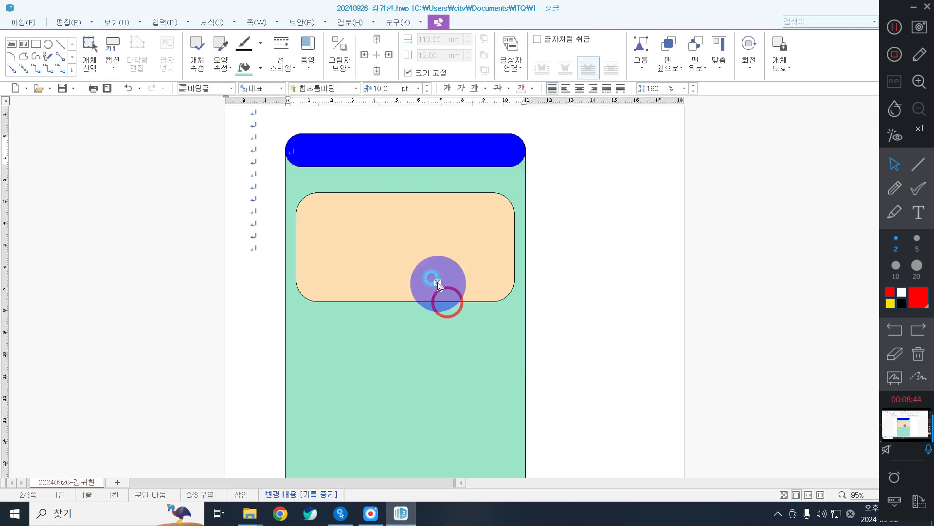
{"action": "left_click", "coordinate": [409, 73]}
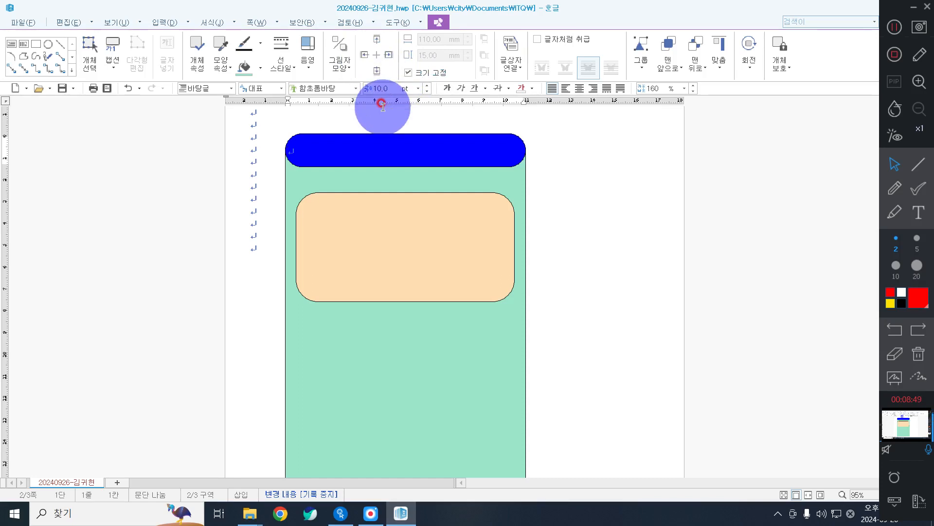
{"action": "left_click", "coordinate": [355, 88]}
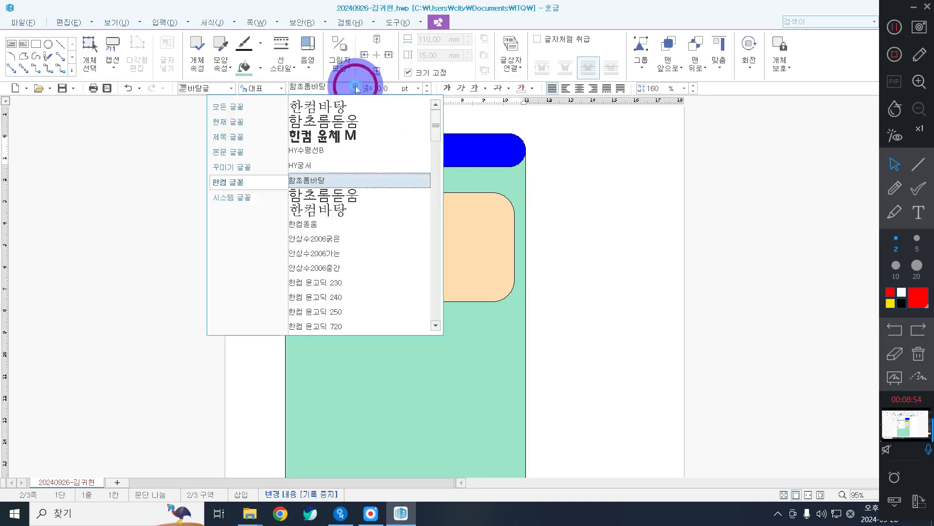
{"action": "left_click", "coordinate": [252, 105]}
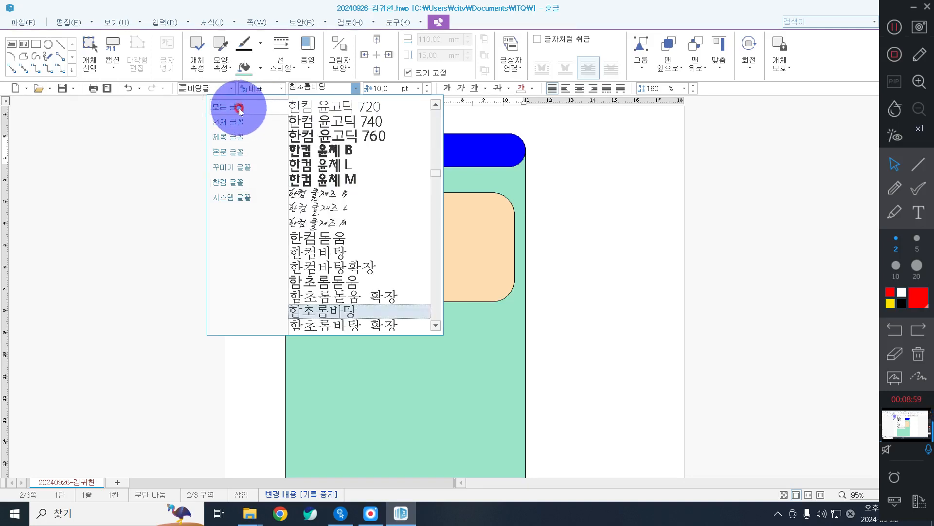
{"action": "left_click", "coordinate": [239, 108]}
{"action": "left_click", "coordinate": [239, 108]}
{"action": "left_click", "coordinate": [239, 108]}
{"action": "left_click", "coordinate": [239, 108]}
{"action": "left_click", "coordinate": [330, 88]}
{"action": "left_click", "coordinate": [330, 88]}
{"action": "key", "text": "BackSpace"}
{"action": "key", "text": "BackSpace"}
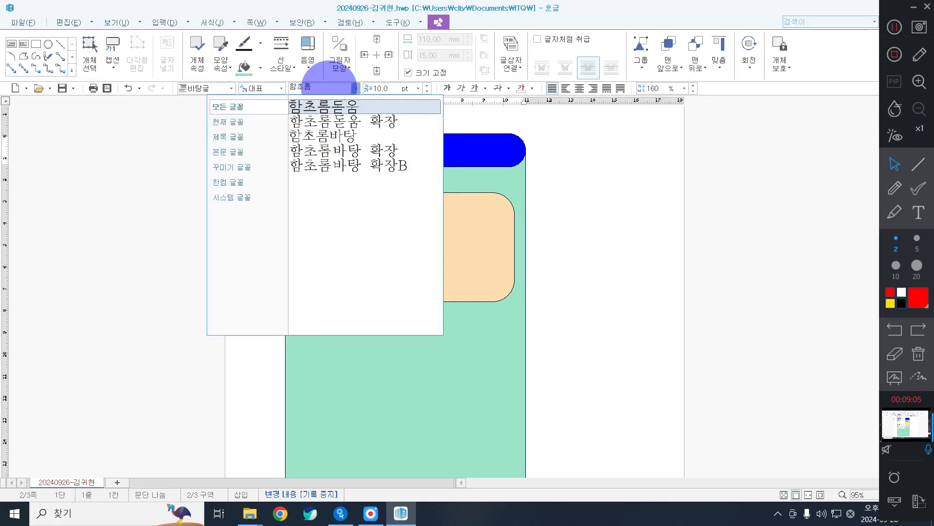
{"action": "type", "text": "궁서"}
{"action": "key", "text": "Return"}
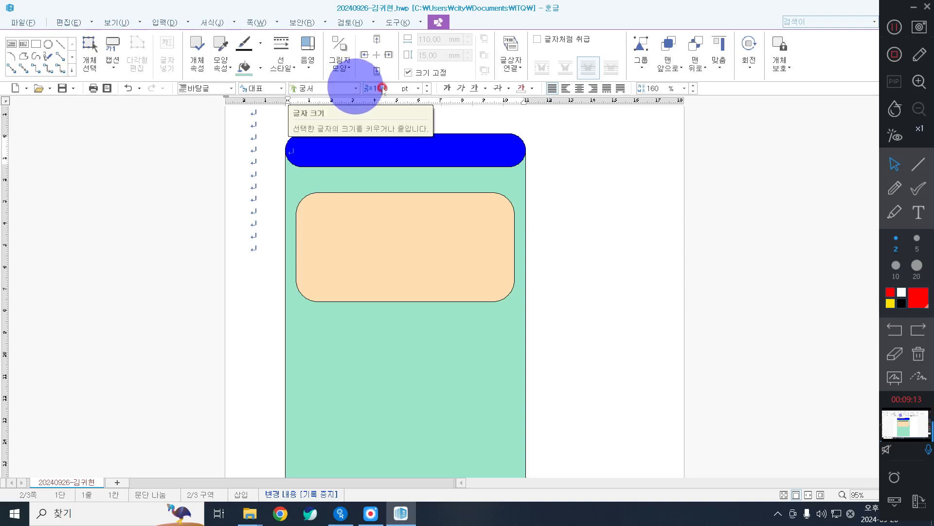
Set the banner text size to 24 pt and centre-align it.
{"action": "left_click", "coordinate": [384, 90]}
{"action": "left_click", "coordinate": [393, 84]}
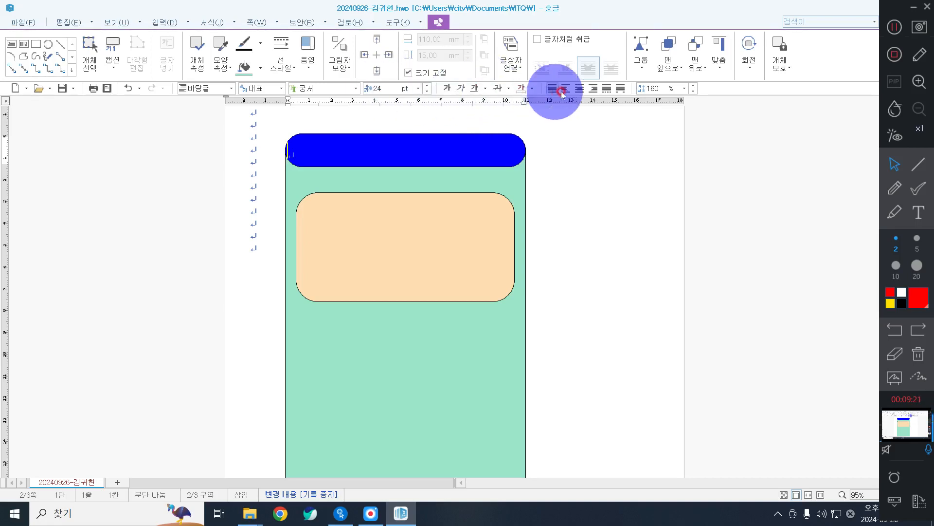
{"action": "left_click", "coordinate": [579, 90]}
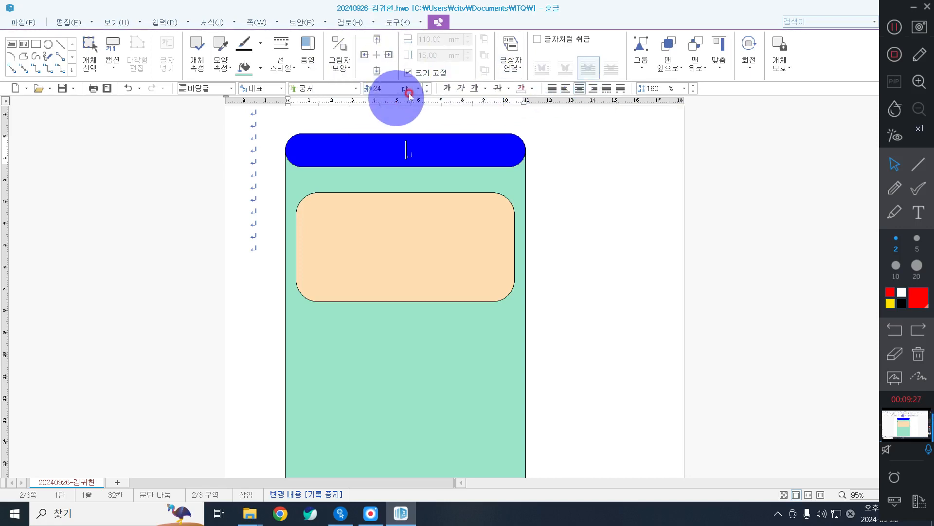
{"action": "left_click", "coordinate": [533, 89]}
Make the banner text white using the 기본 colour theme, keeping the paragraph centred.
{"action": "left_click", "coordinate": [523, 123]}
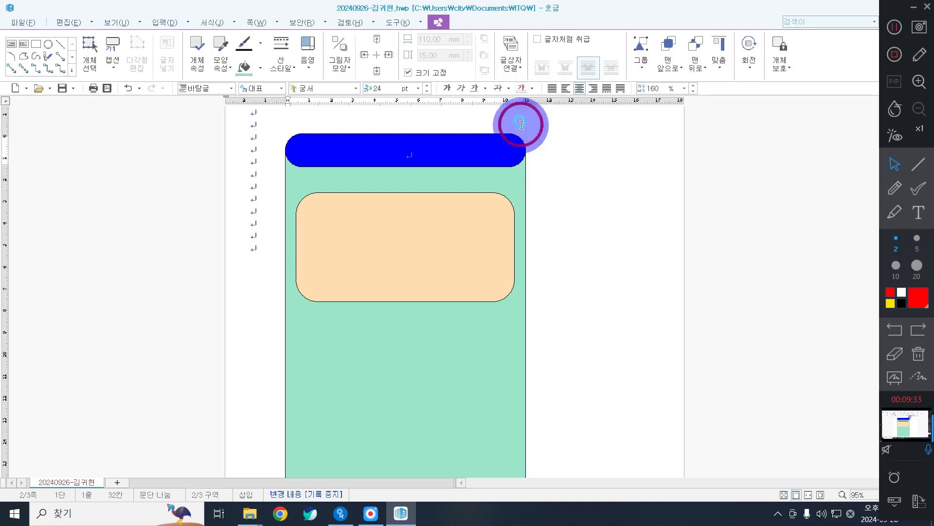
{"action": "left_click", "coordinate": [532, 88]}
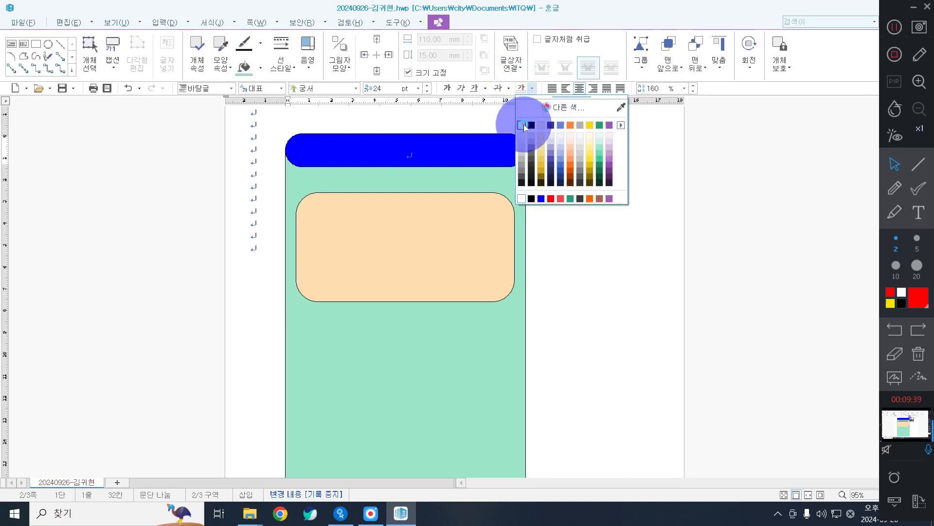
{"action": "left_click", "coordinate": [523, 125]}
{"action": "left_click", "coordinate": [533, 89]}
{"action": "left_click", "coordinate": [610, 109]}
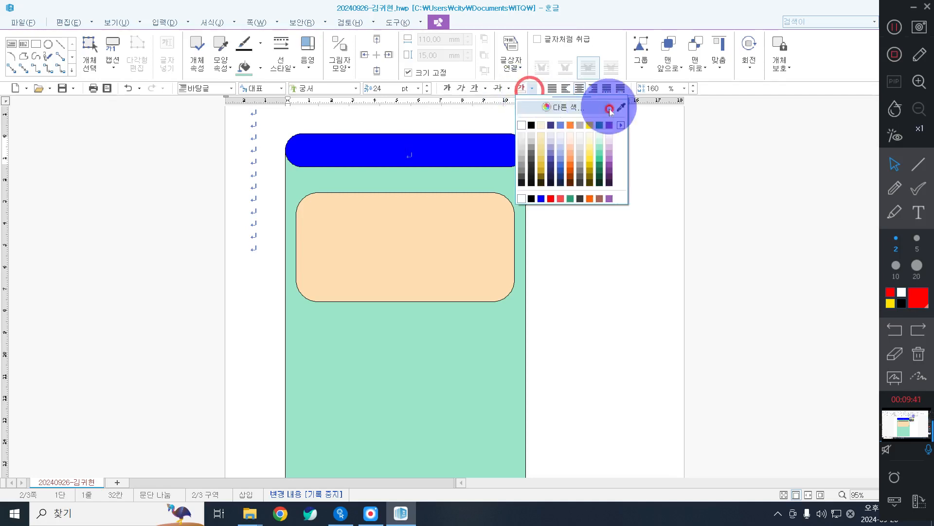
{"action": "left_click", "coordinate": [621, 125]}
{"action": "left_click", "coordinate": [656, 137]}
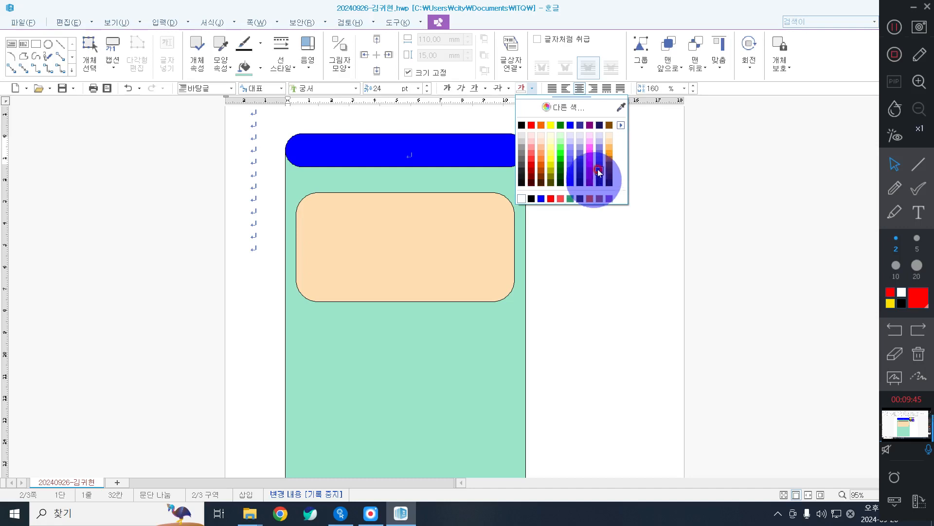
{"action": "left_click", "coordinate": [622, 125]}
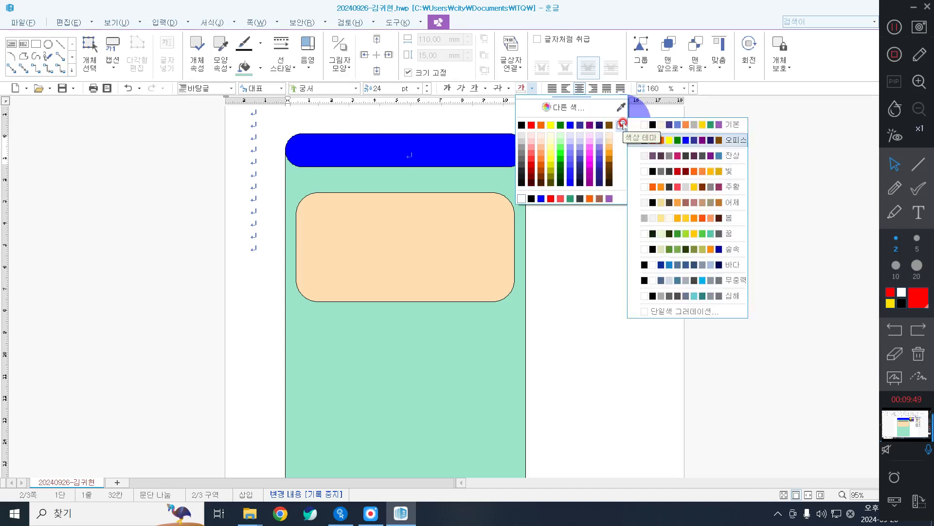
{"action": "left_click", "coordinate": [668, 124]}
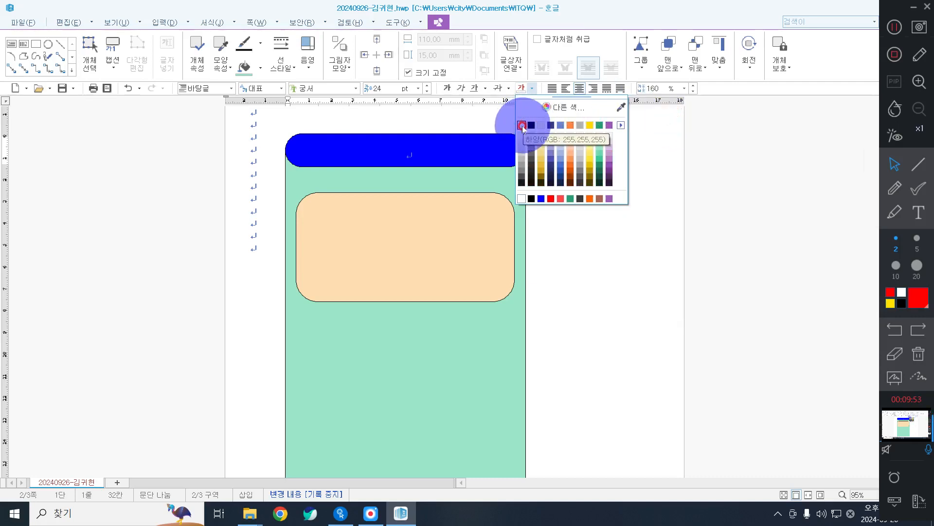
{"action": "left_click", "coordinate": [622, 128]}
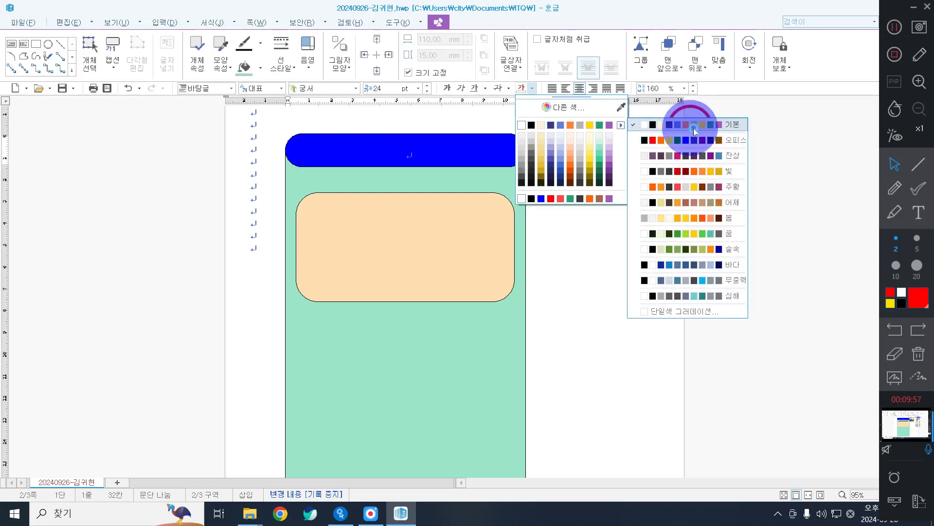
{"action": "left_click", "coordinate": [694, 128]}
{"action": "left_click", "coordinate": [530, 123]}
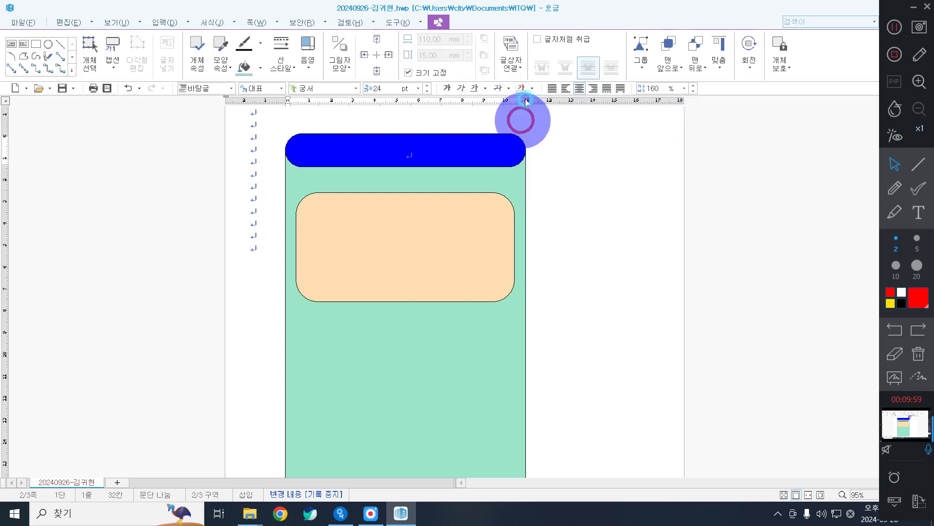
{"action": "left_click", "coordinate": [530, 86]}
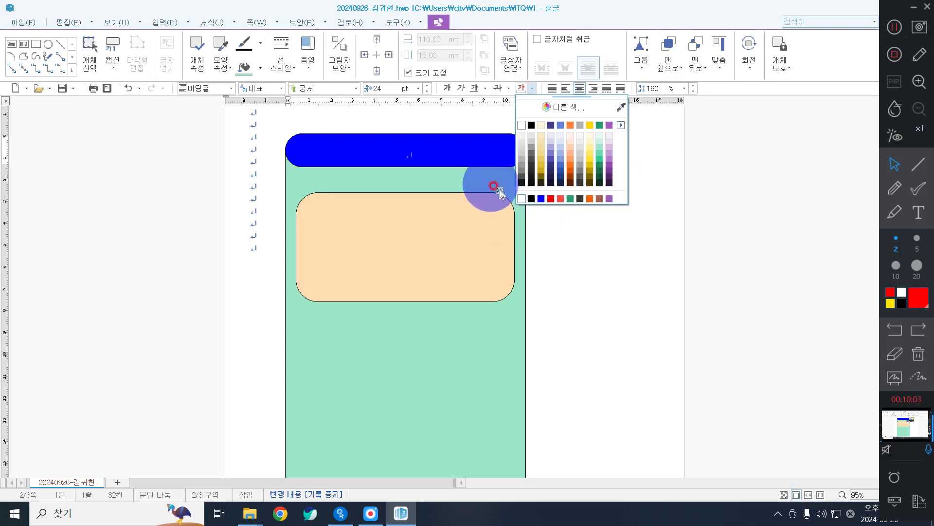
{"action": "left_click", "coordinate": [585, 89]}
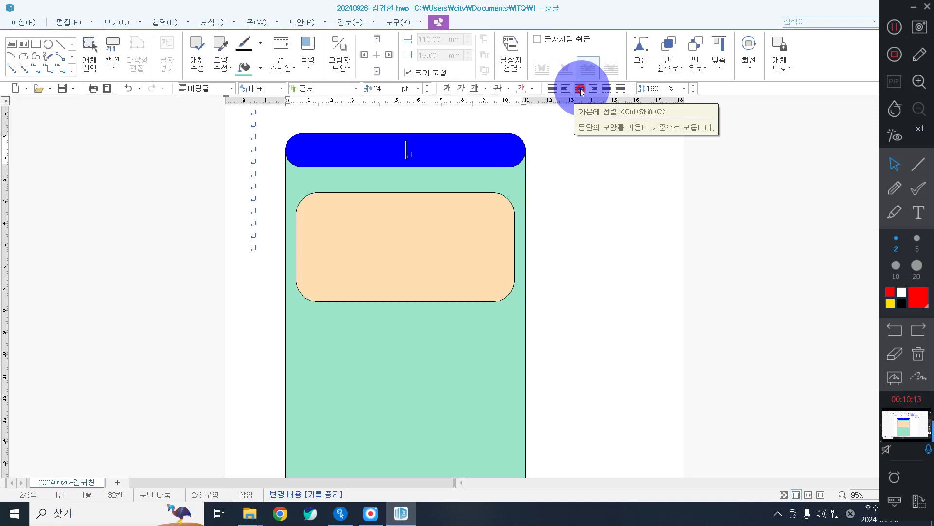
Type '초등학생 미래 희망 직업' into the blue banner, then click outside it.
{"action": "type", "text": "ㅊ"}
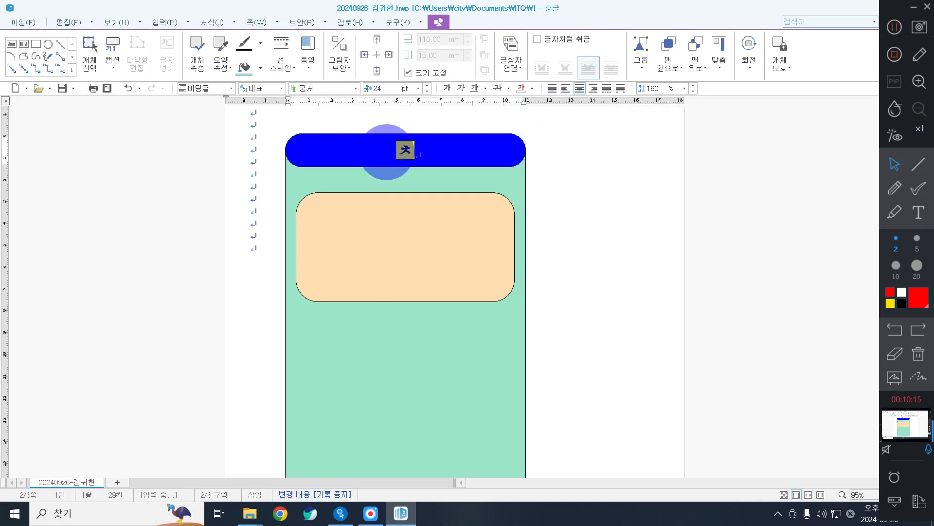
{"action": "type", "text": "초등학생 미래 "}
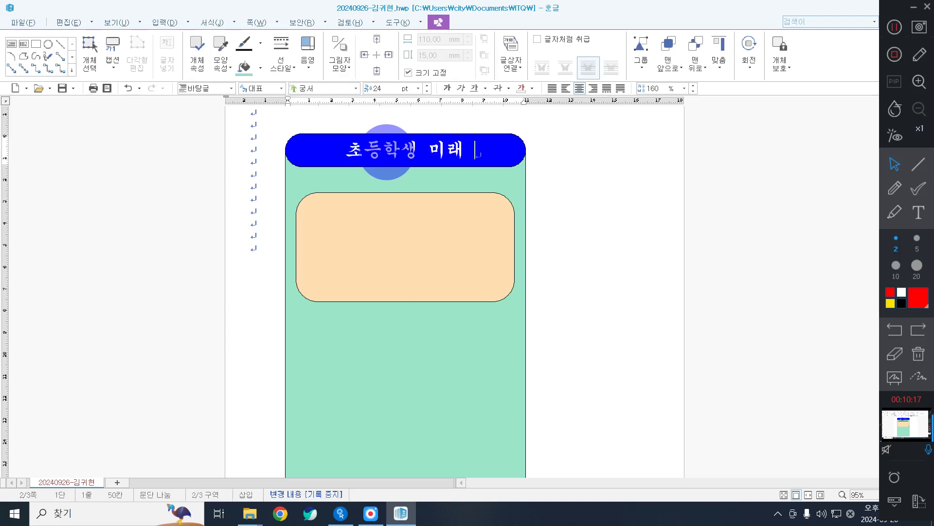
{"action": "type", "text": "희망 직업"}
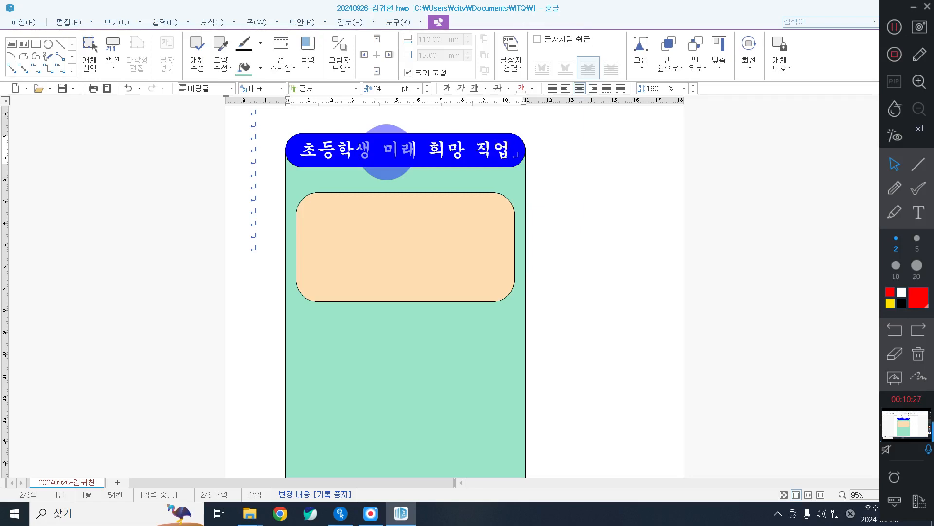
{"action": "left_click", "coordinate": [388, 151]}
{"action": "left_click", "coordinate": [582, 237]}
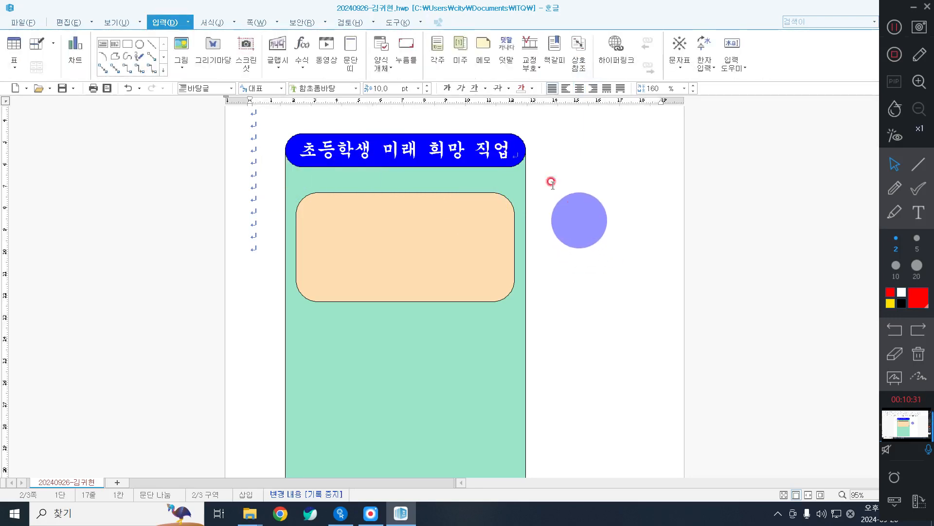
{"action": "left_click", "coordinate": [510, 146]}
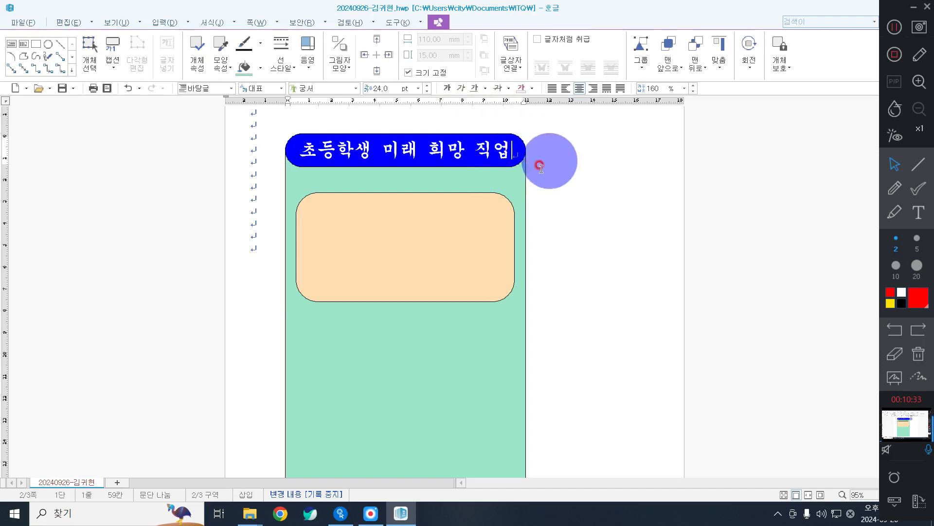
{"action": "left_click", "coordinate": [562, 196]}
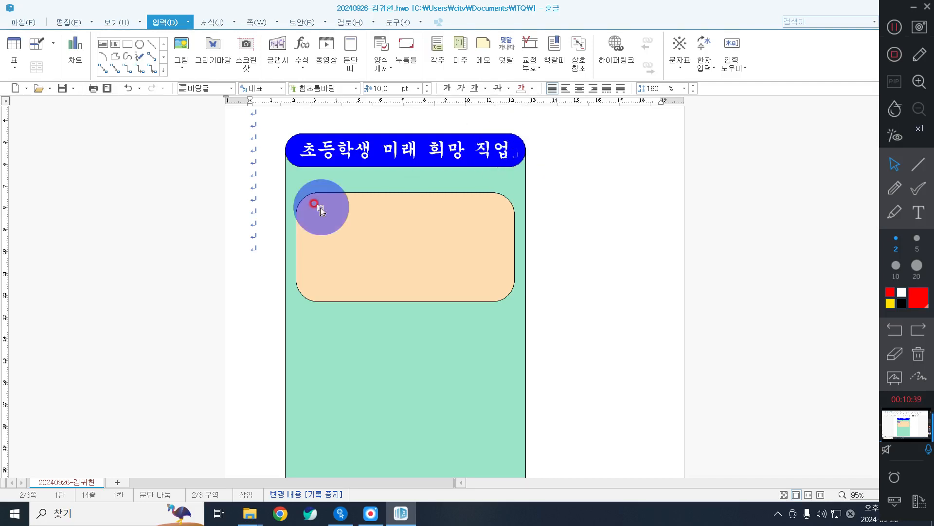
Insert the picture 로고1.jpg from 라이브러리 > 문서 > ITQ > Picture.
{"action": "left_click", "coordinate": [254, 195]}
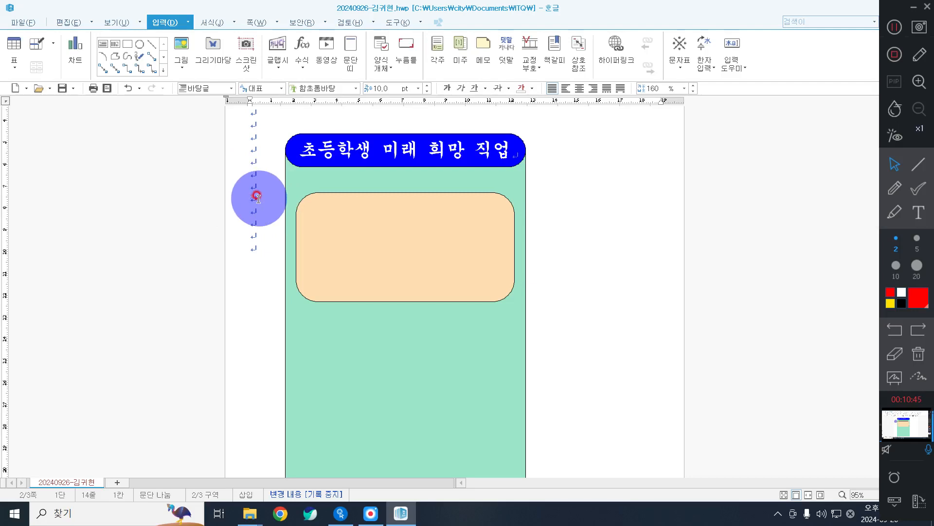
{"action": "left_click", "coordinate": [179, 39]}
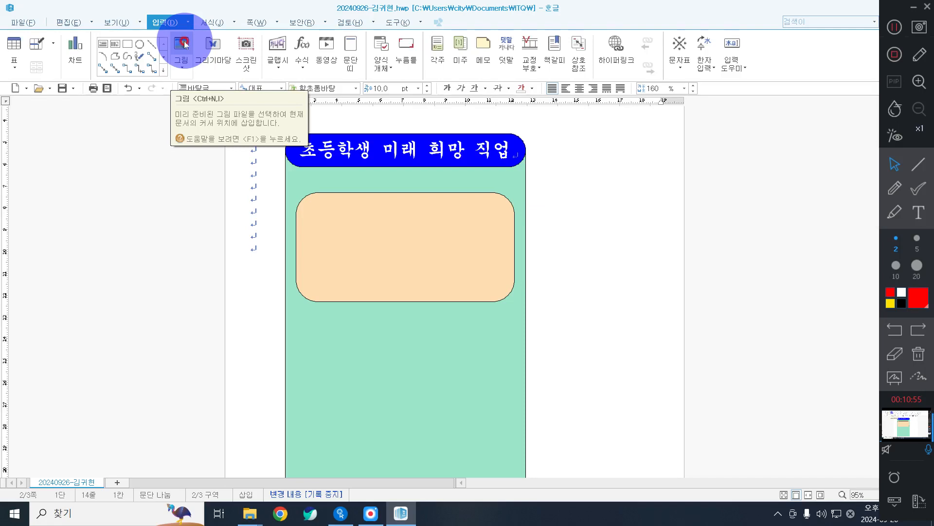
{"action": "left_click", "coordinate": [185, 45]}
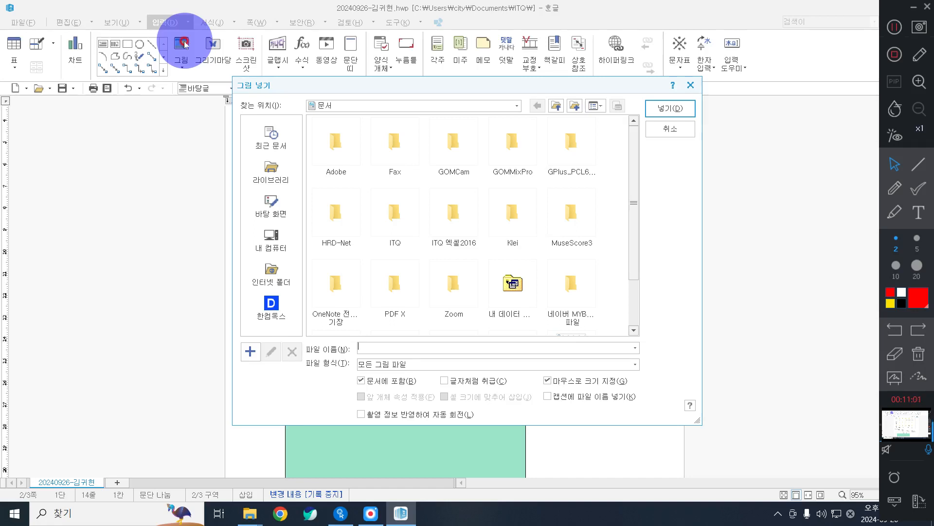
{"action": "left_click", "coordinate": [278, 174]}
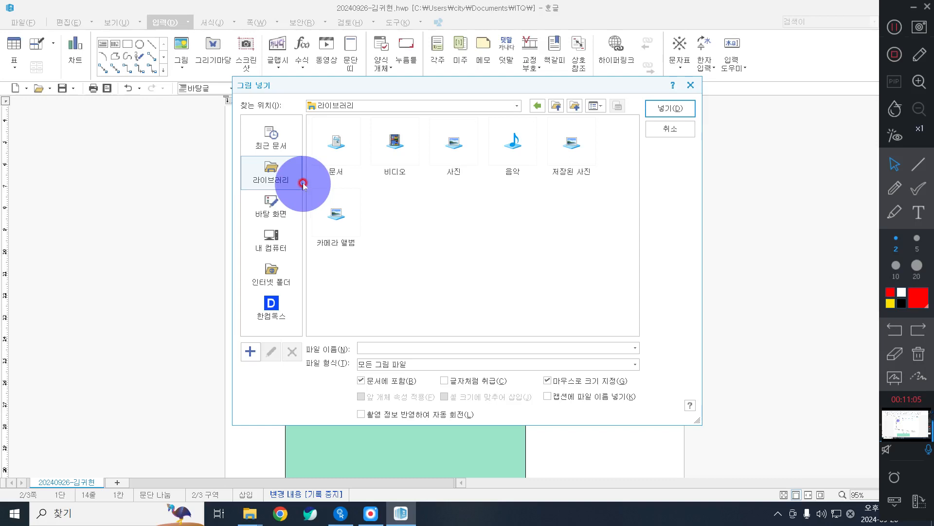
{"action": "left_click", "coordinate": [339, 142]}
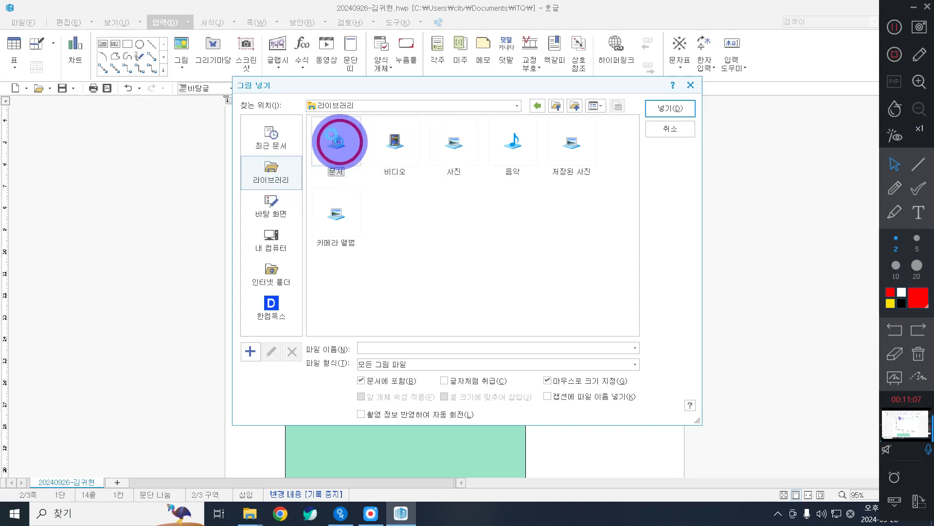
{"action": "double_click", "coordinate": [340, 141]}
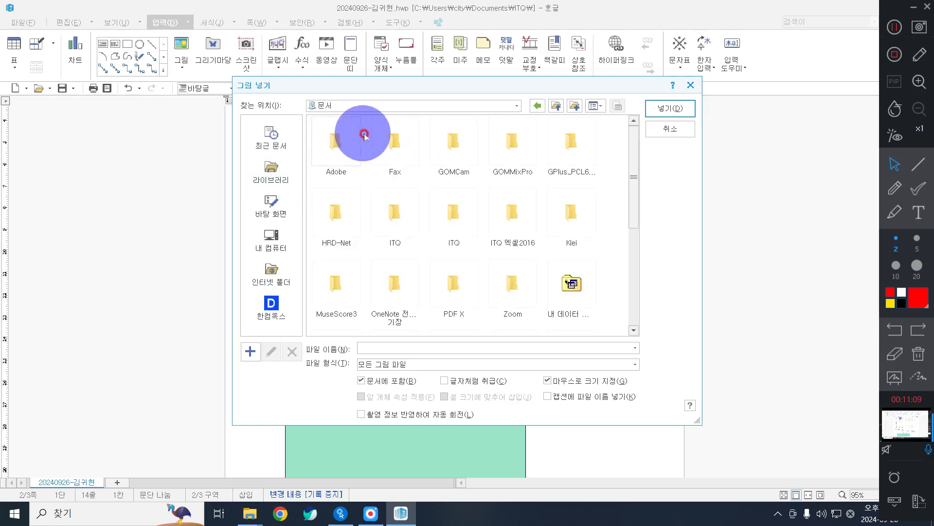
{"action": "left_click", "coordinate": [399, 214]}
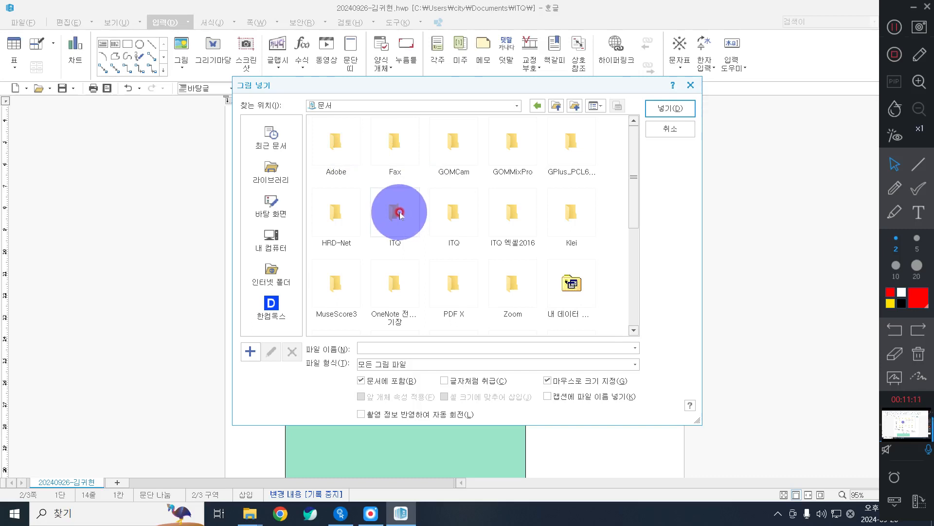
{"action": "double_click", "coordinate": [400, 214]}
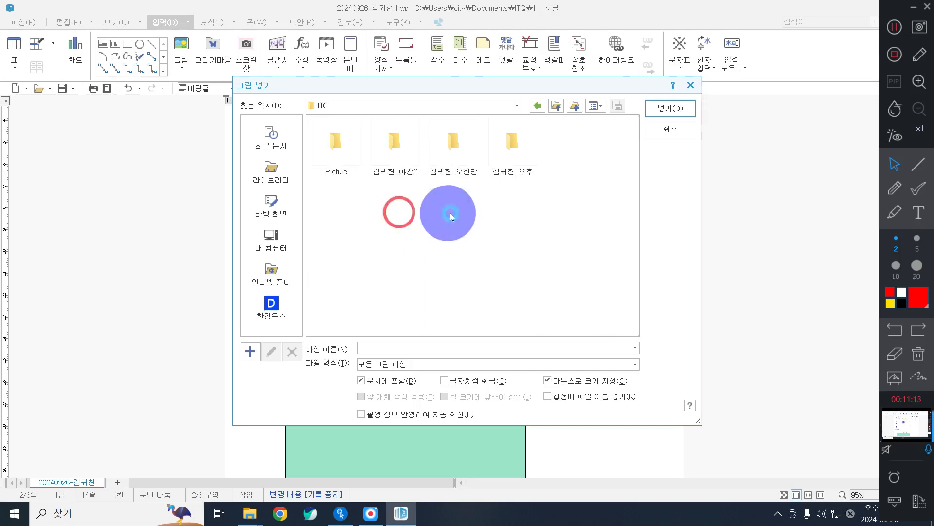
{"action": "double_click", "coordinate": [324, 142]}
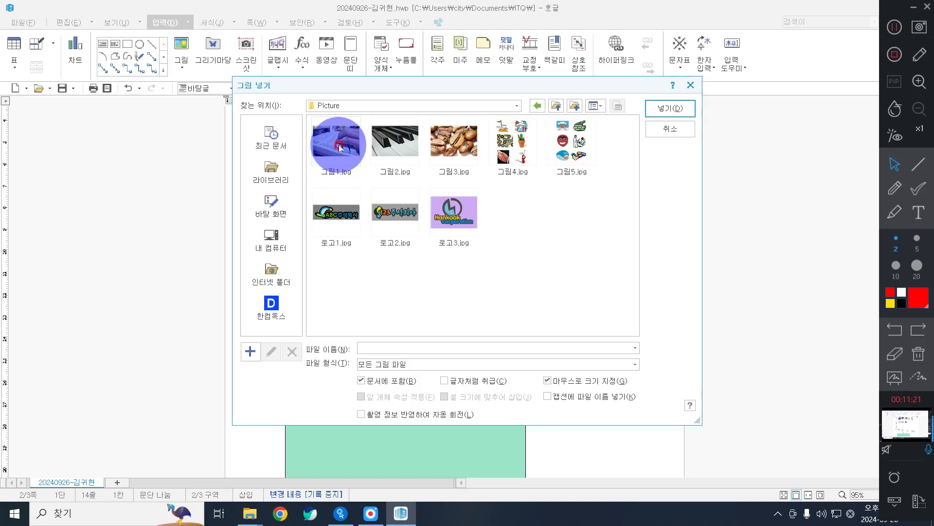
{"action": "left_click", "coordinate": [437, 161]}
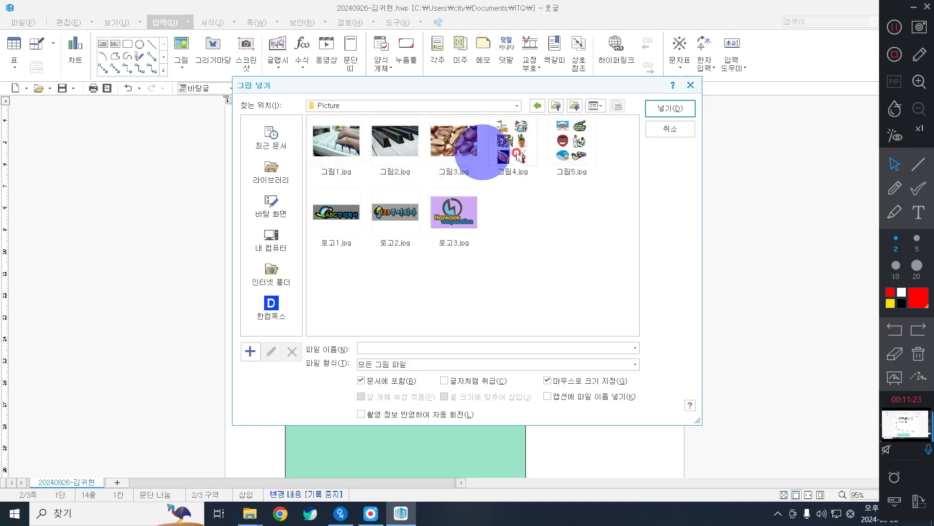
{"action": "left_click", "coordinate": [347, 215]}
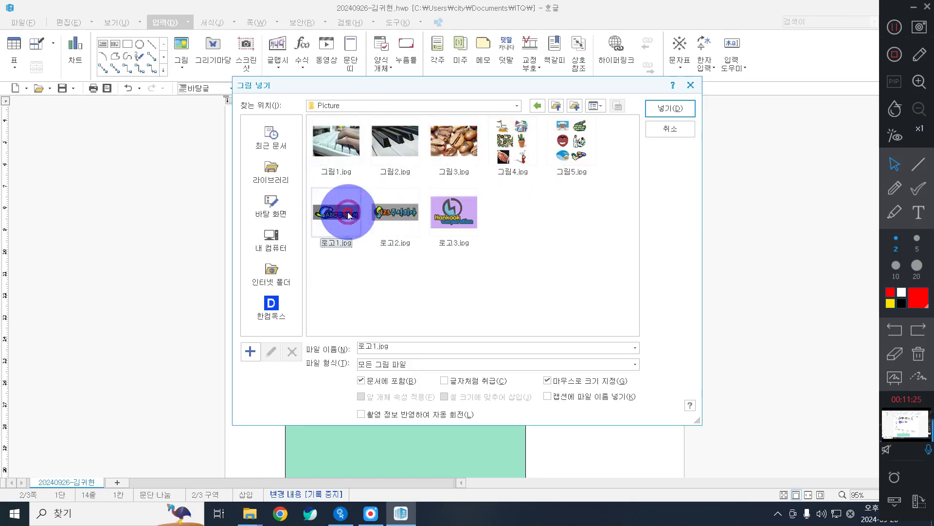
{"action": "left_click", "coordinate": [657, 107]}
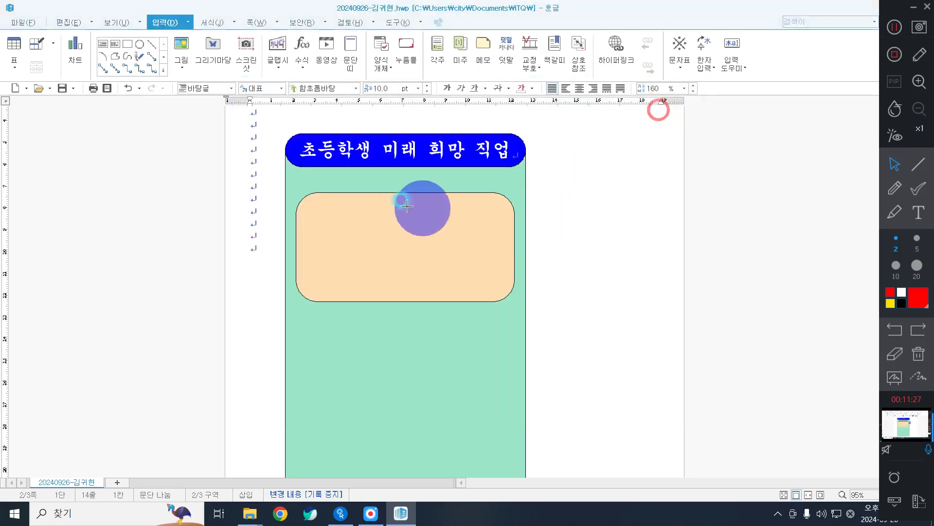
Size the logo to 40 × 30 mm with 크기 고정 ticked.
{"action": "left_click_drag", "start_coordinate": [274, 210], "coordinate": [406, 311]}
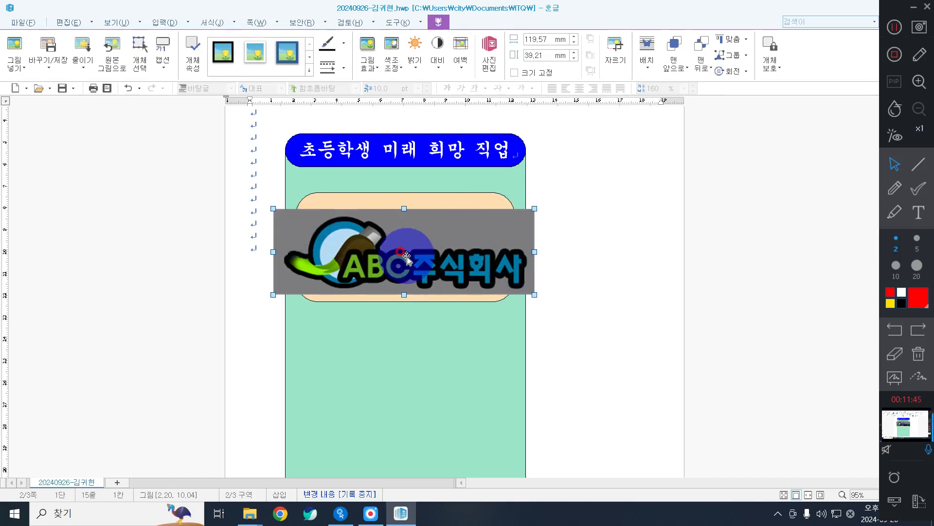
{"action": "double_click", "coordinate": [407, 256]}
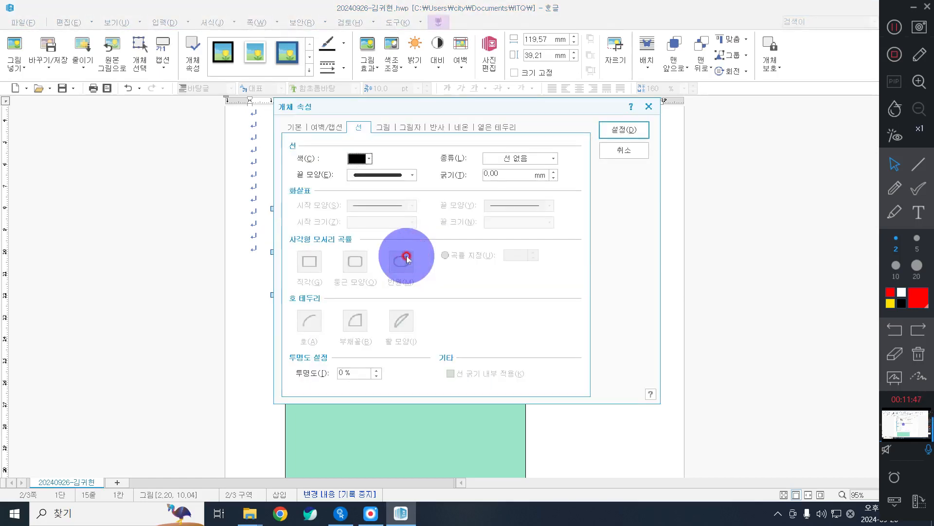
{"action": "left_click", "coordinate": [293, 127]}
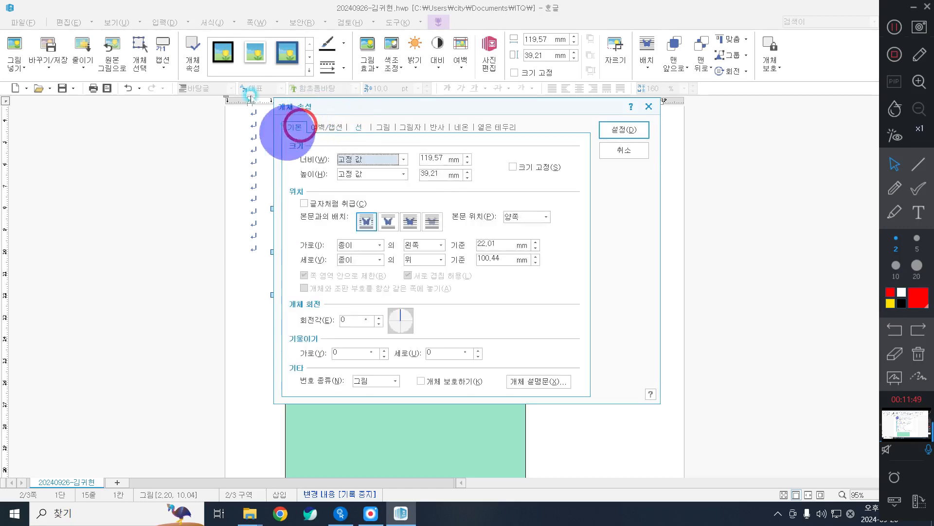
{"action": "left_click", "coordinate": [433, 154]}
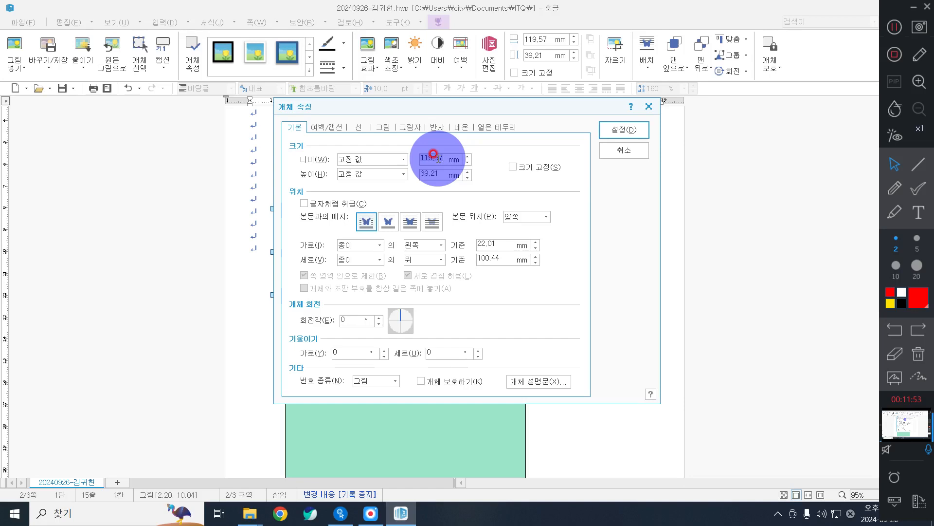
{"action": "type", "text": "40"}
{"action": "key", "text": "Tab"}
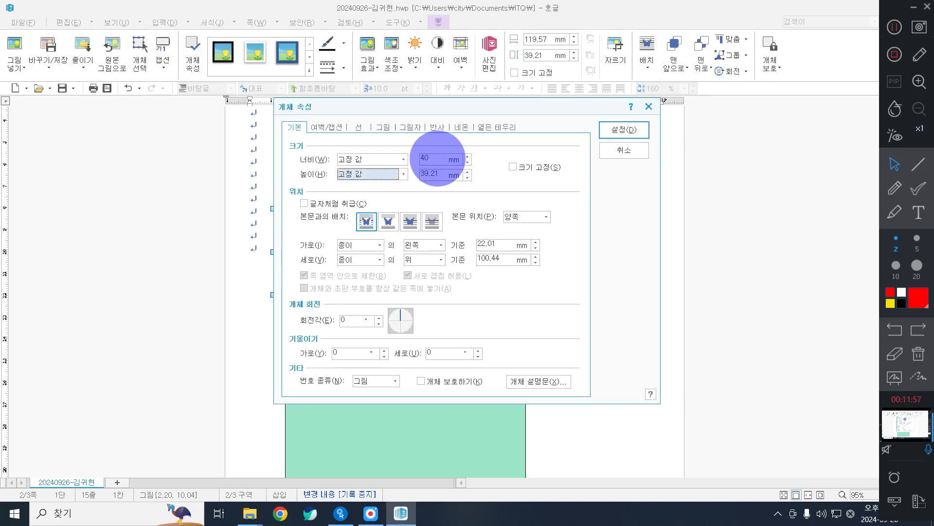
{"action": "key", "text": "Tab"}
{"action": "type", "text": "30"}
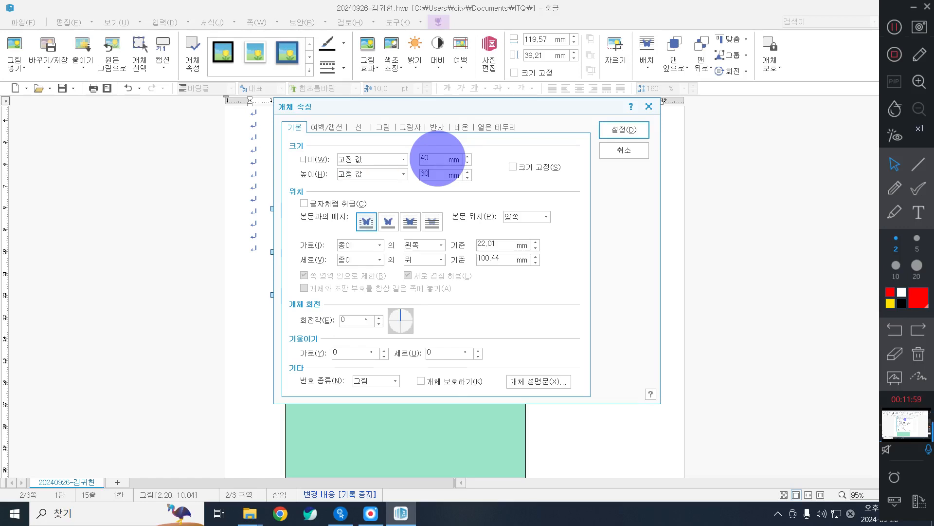
{"action": "key", "text": "alt+s"}
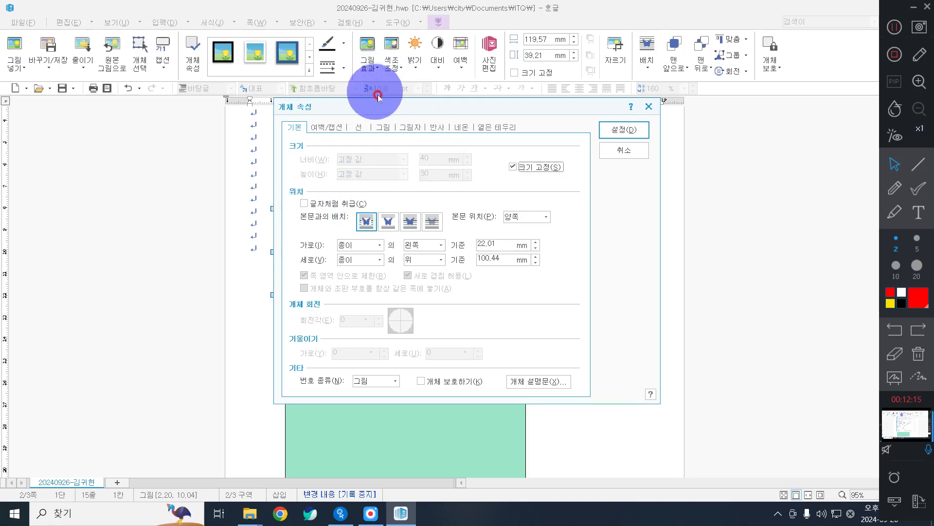
Apply the 회색조 grayscale effect to the logo and confirm the settings.
{"action": "left_click", "coordinate": [377, 127]}
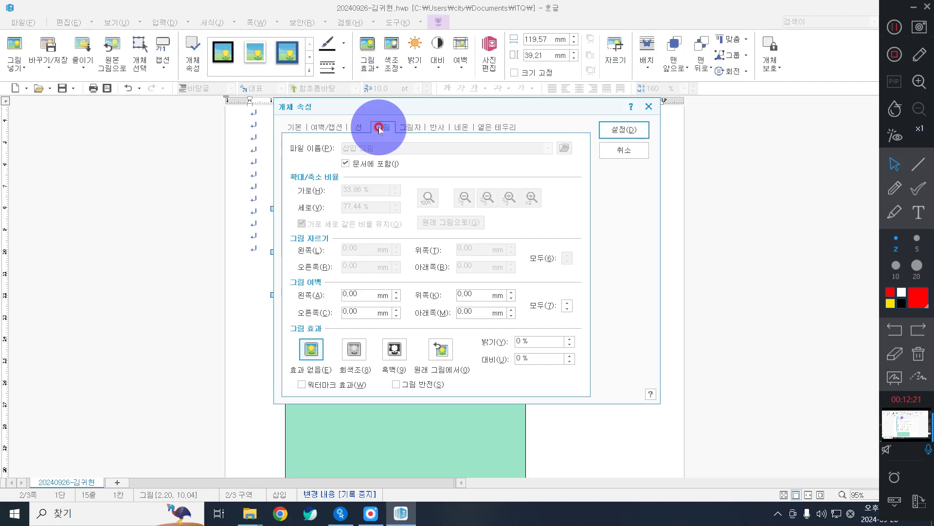
{"action": "left_click", "coordinate": [354, 349]}
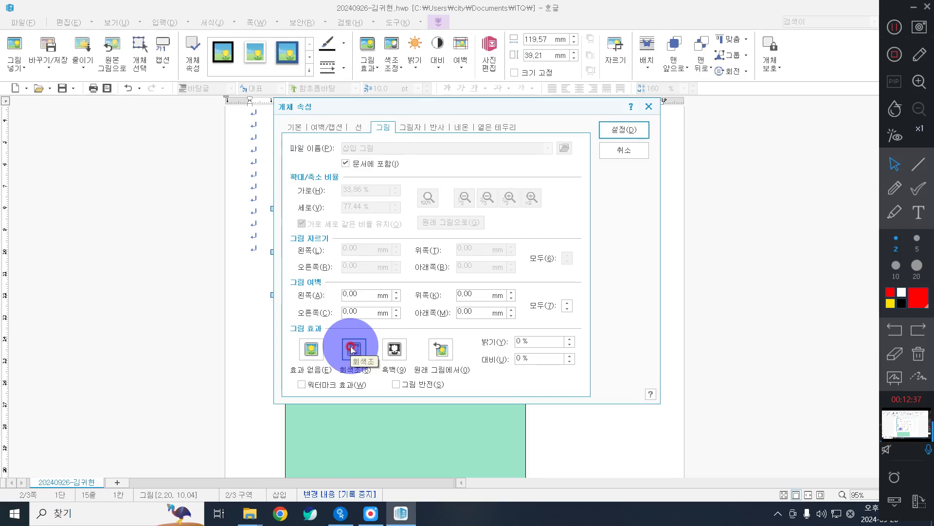
{"action": "left_click", "coordinate": [351, 349]}
{"action": "left_click", "coordinate": [625, 129]}
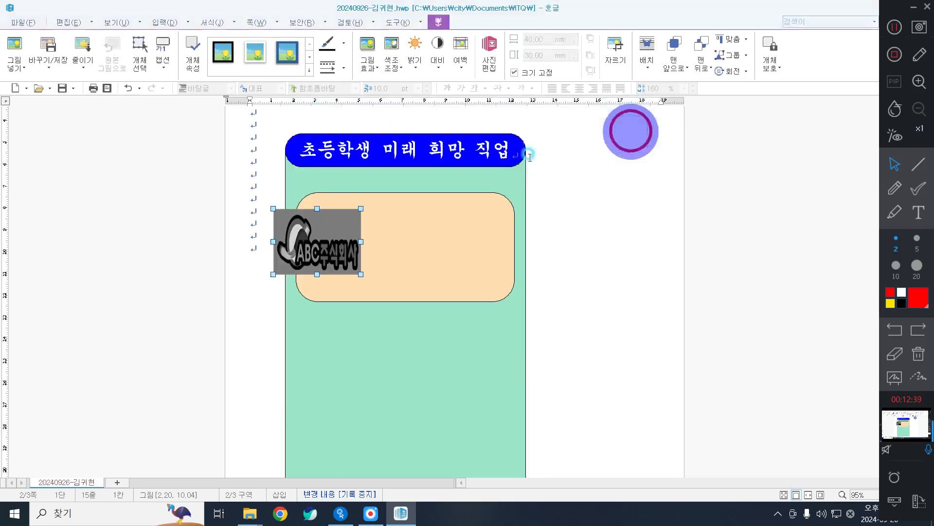
Drag the grayscale logo right into the left side of the peach box.
{"action": "left_click_drag", "start_coordinate": [313, 250], "coordinate": [348, 255]}
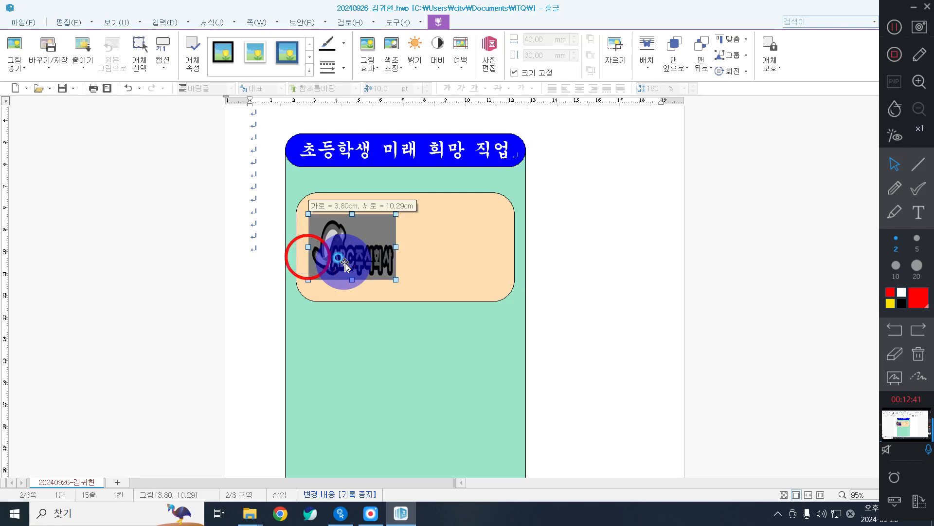
{"action": "left_click", "coordinate": [388, 260]}
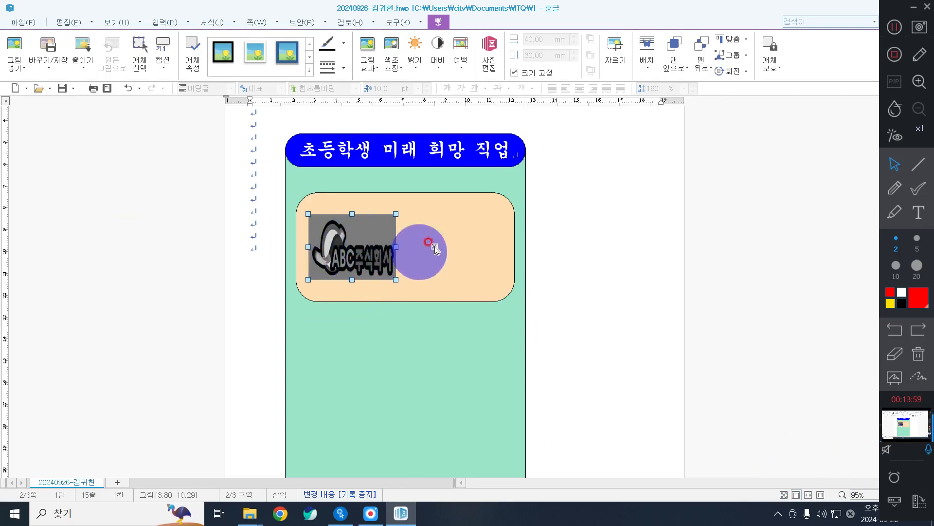
Type '초등학생 미래 희망 직업' on page 3's first line, add a paragraph, select the line.
{"action": "scroll", "coordinate": [598, 258], "scroll_direction": "down", "scroll_amount": 3}
{"action": "scroll", "coordinate": [589, 258], "scroll_direction": "down", "scroll_amount": 10}
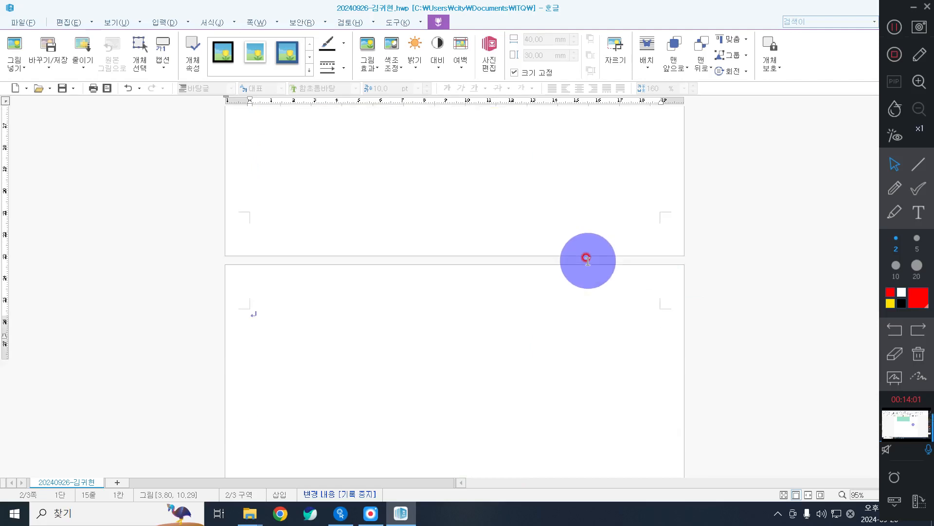
{"action": "left_click", "coordinate": [279, 198]}
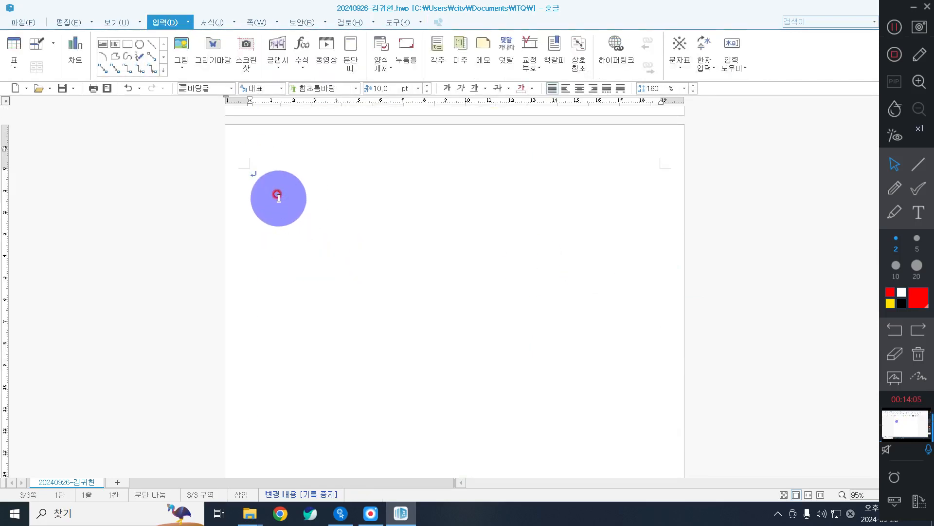
{"action": "left_click", "coordinate": [279, 198]}
{"action": "left_click", "coordinate": [305, 204]}
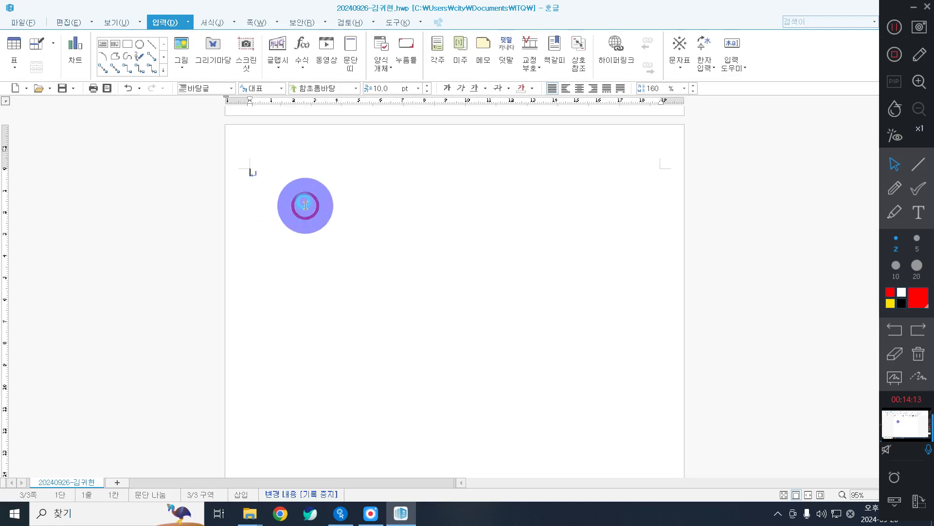
{"action": "type", "text": "등학생 ㅁ"}
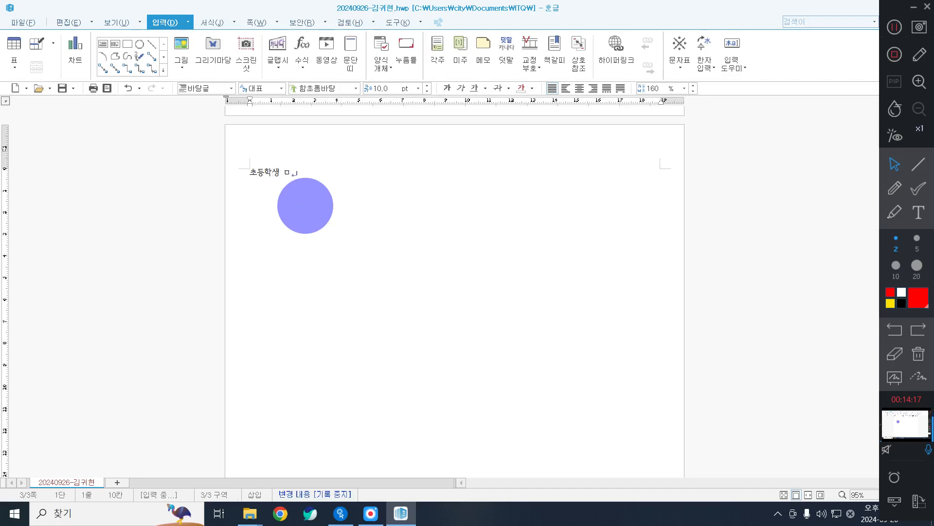
{"action": "type", "text": "ㅣ래 희망 지"}
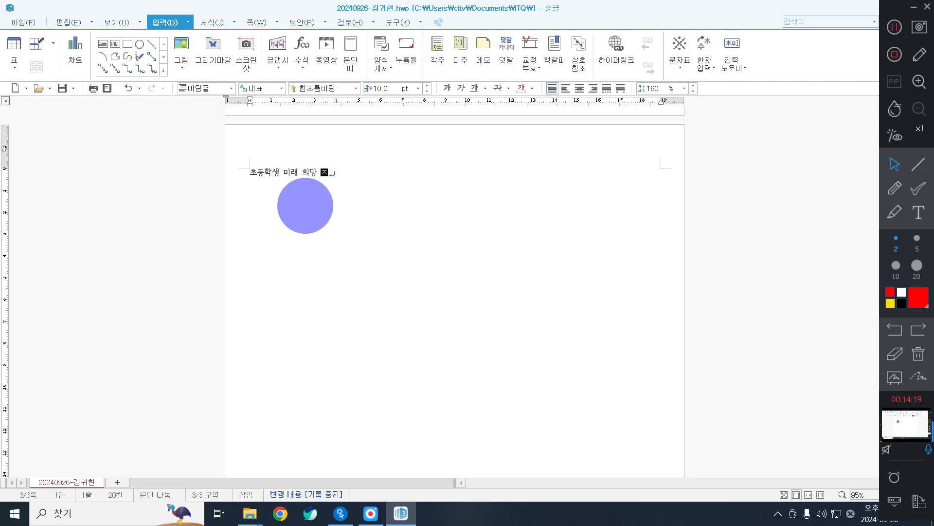
{"action": "type", "text": "ㄱ업"}
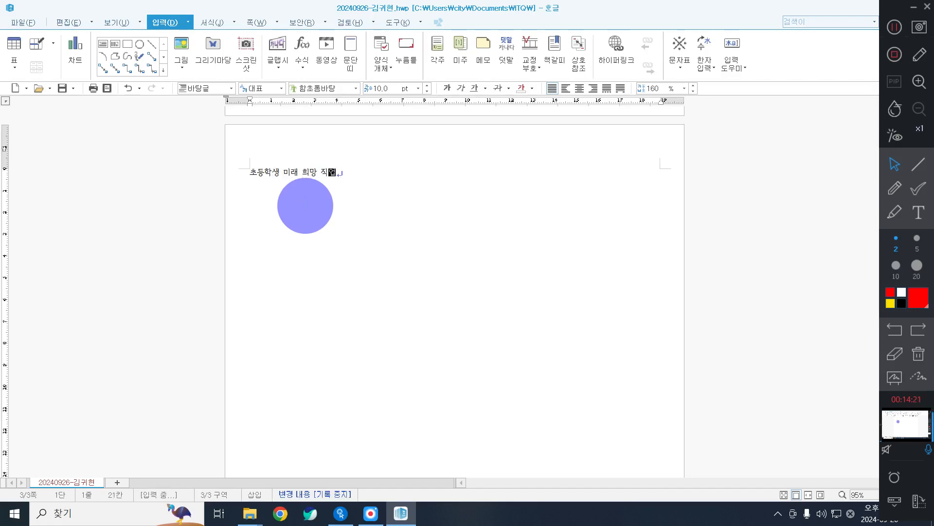
{"action": "key", "text": "Return"}
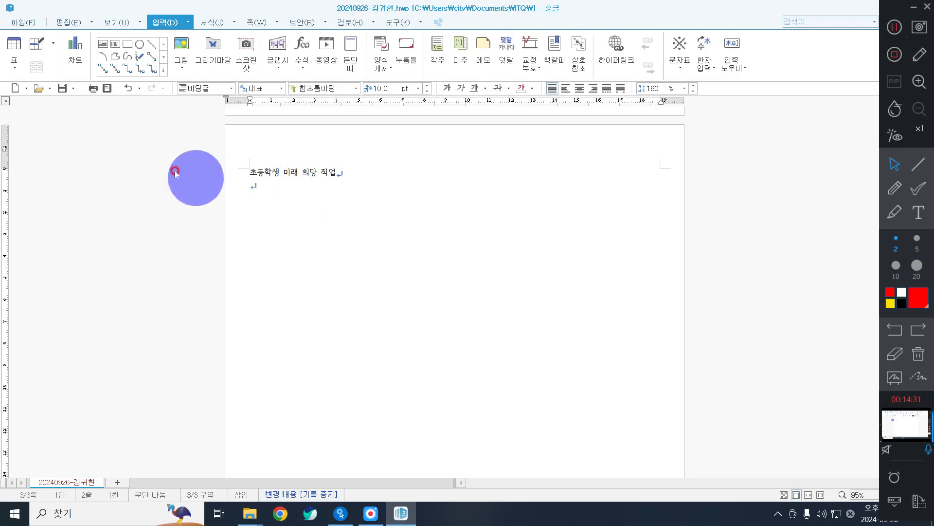
{"action": "left_click", "coordinate": [223, 166]}
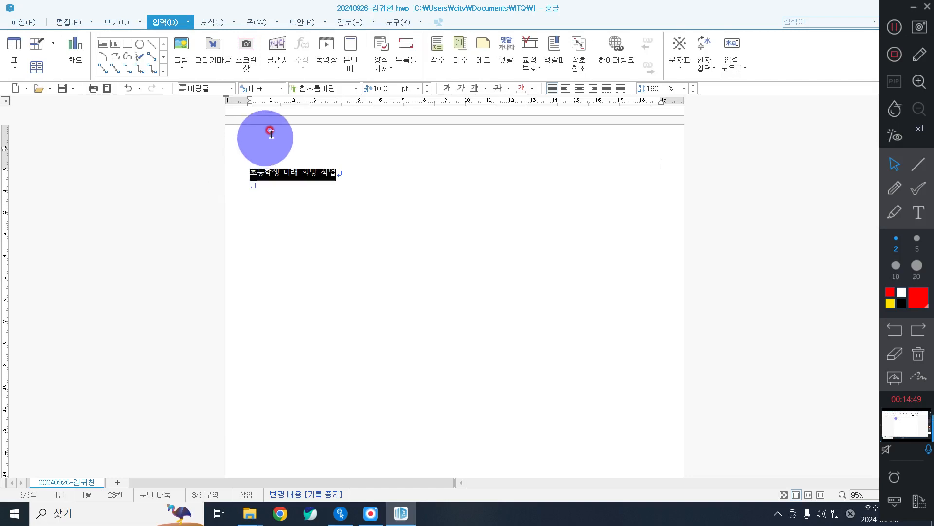
Apply 굴림, 18 pt, bold and centre alignment to the heading 초등학생 미래 희망 직업.
{"action": "left_click", "coordinate": [335, 90]}
{"action": "type", "text": "굴림"}
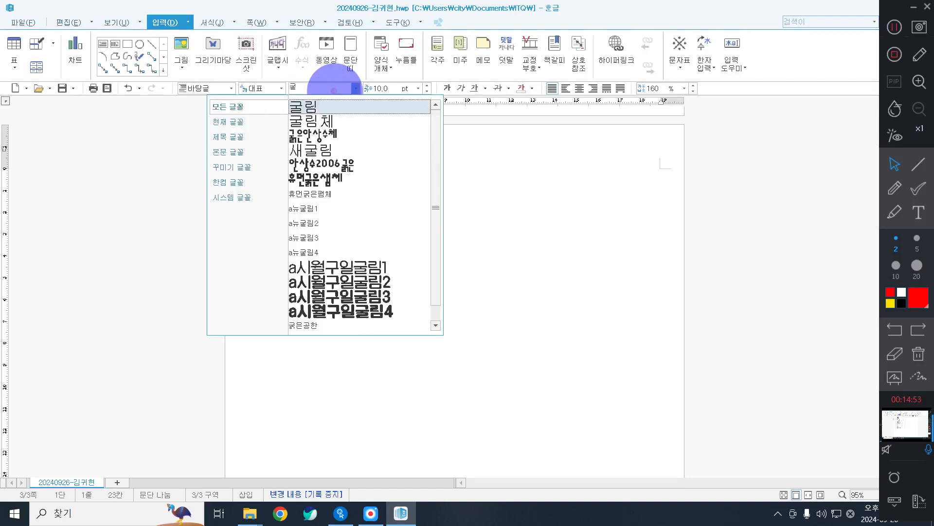
{"action": "key", "text": "Return"}
{"action": "left_click", "coordinate": [389, 86]}
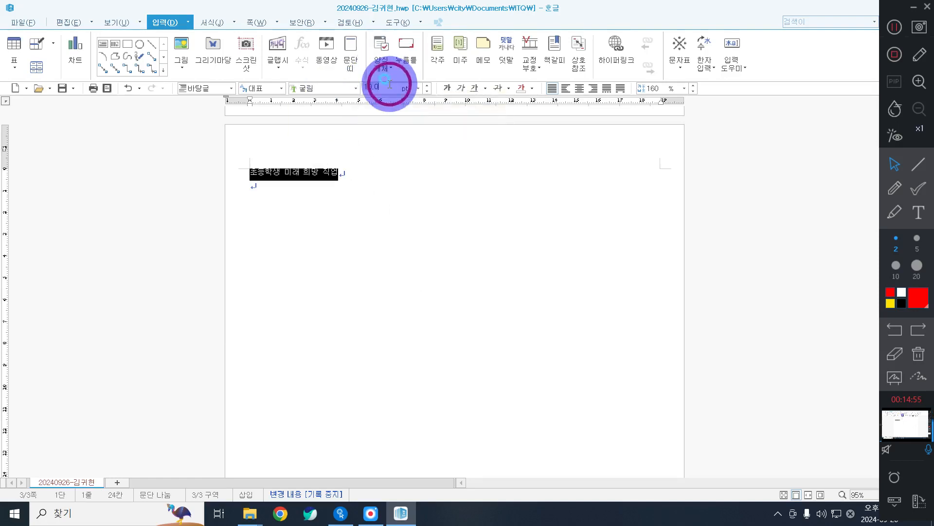
{"action": "type", "text": "18"}
{"action": "key", "text": "Return"}
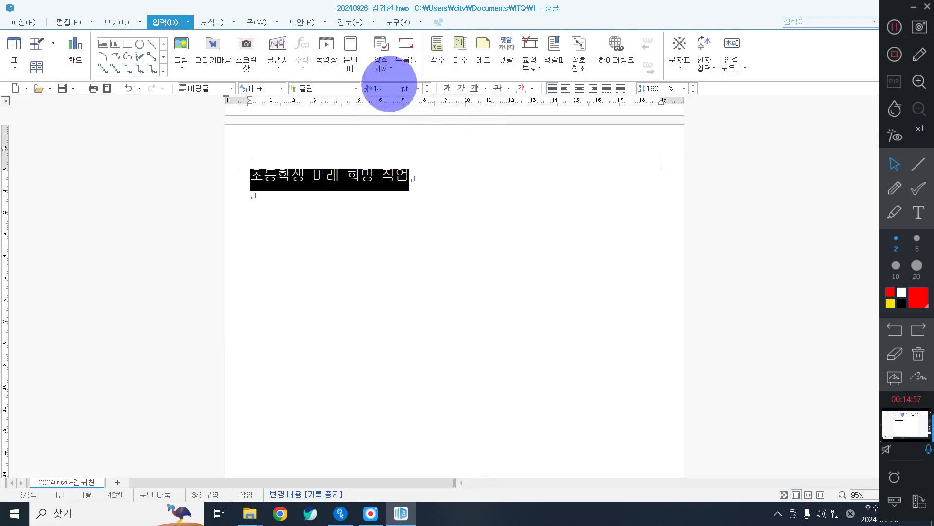
{"action": "left_click", "coordinate": [446, 88]}
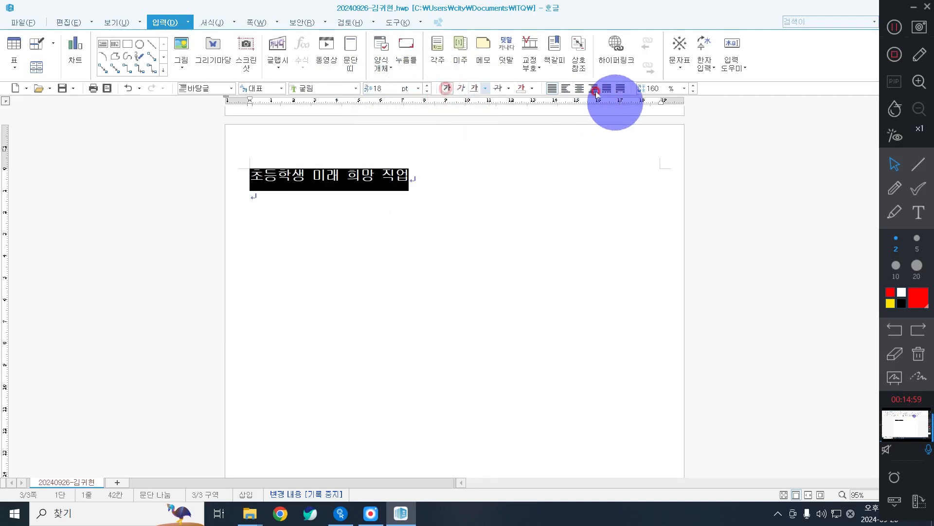
{"action": "left_click", "coordinate": [583, 90]}
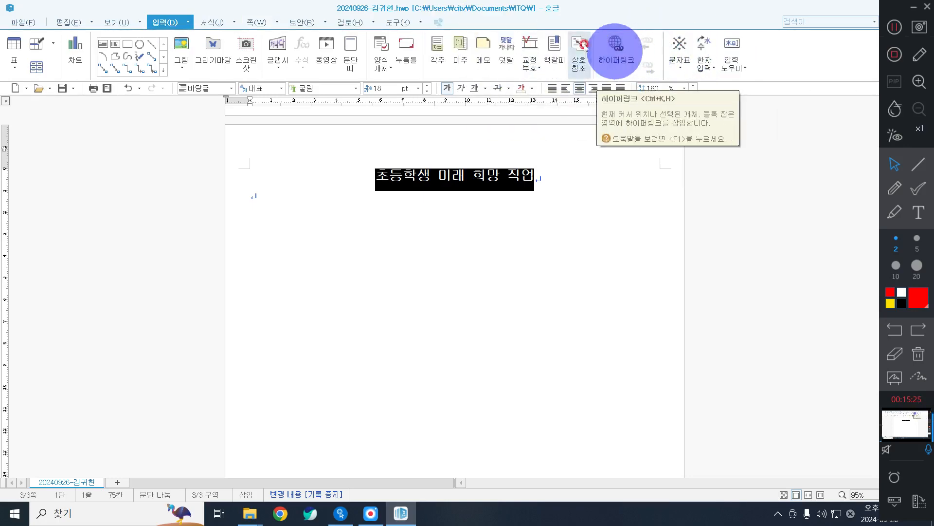
{"action": "left_click", "coordinate": [511, 50]}
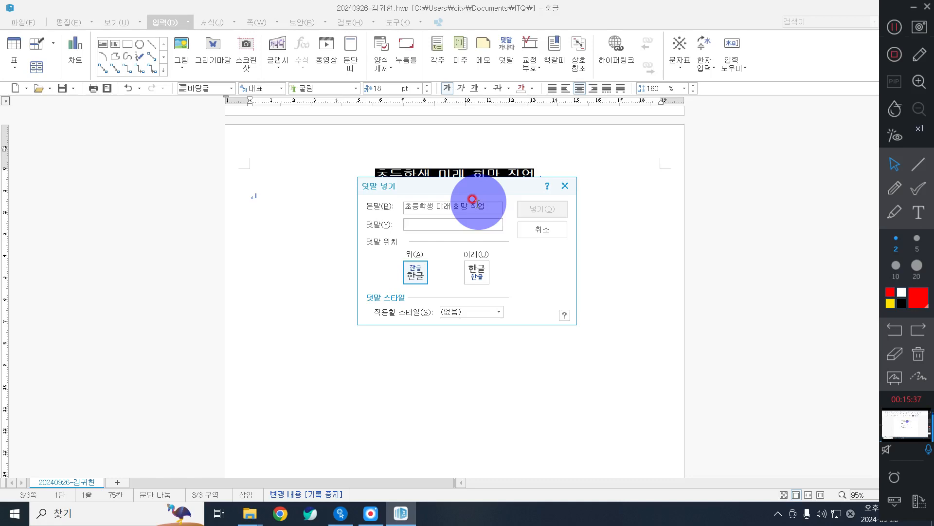
{"action": "left_click", "coordinate": [455, 221]}
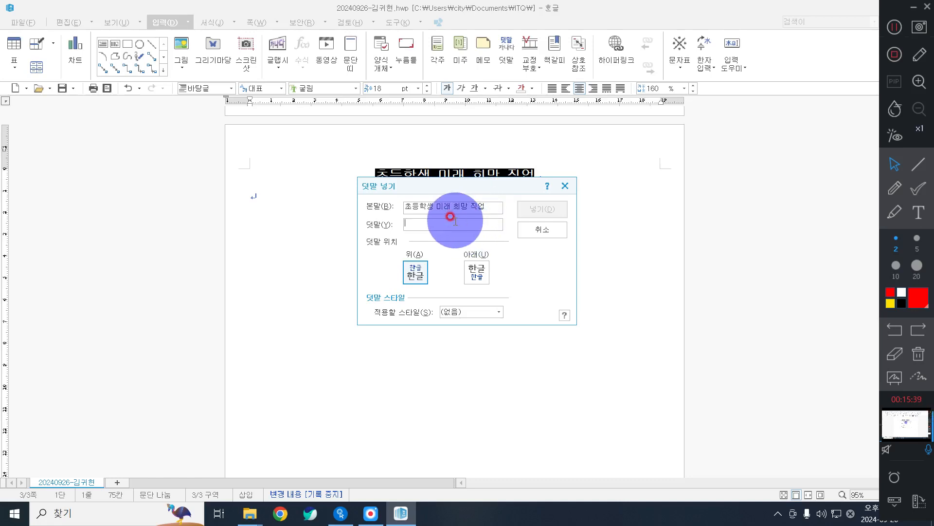
{"action": "left_click", "coordinate": [444, 222]}
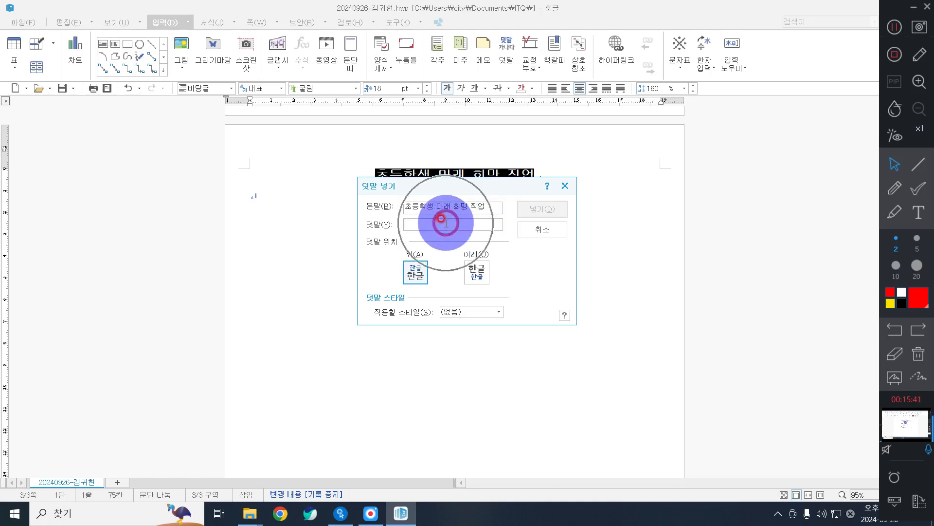
{"action": "type", "text": "뮤튜버가 대"}
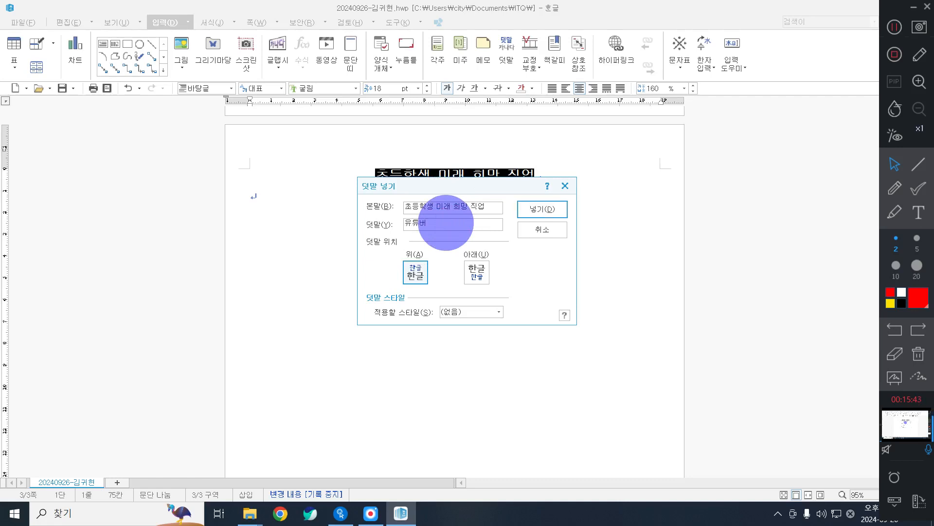
{"action": "type", "text": "세"}
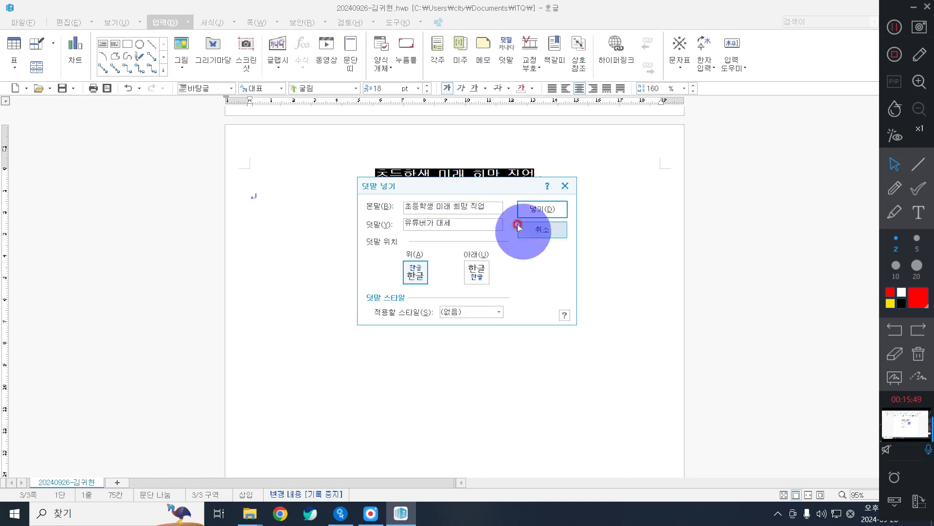
{"action": "left_click", "coordinate": [423, 221]}
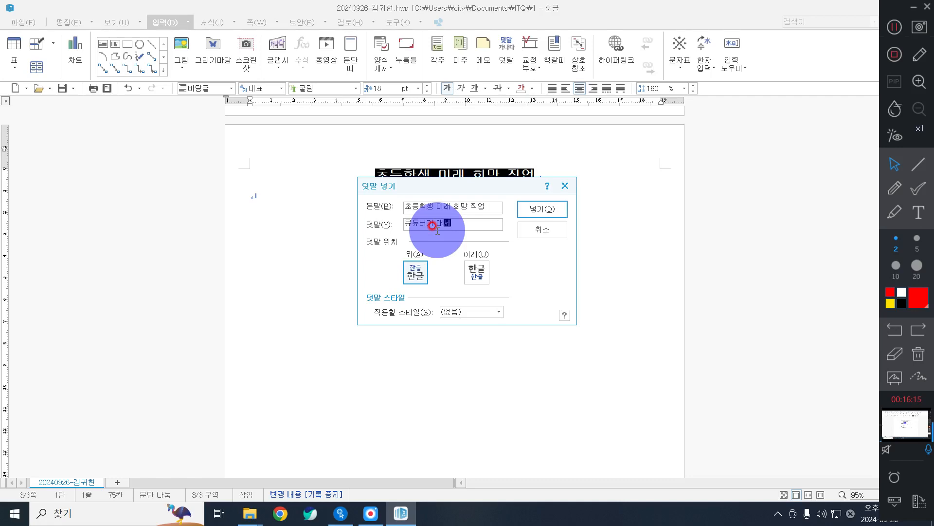
{"action": "left_click", "coordinate": [529, 219]}
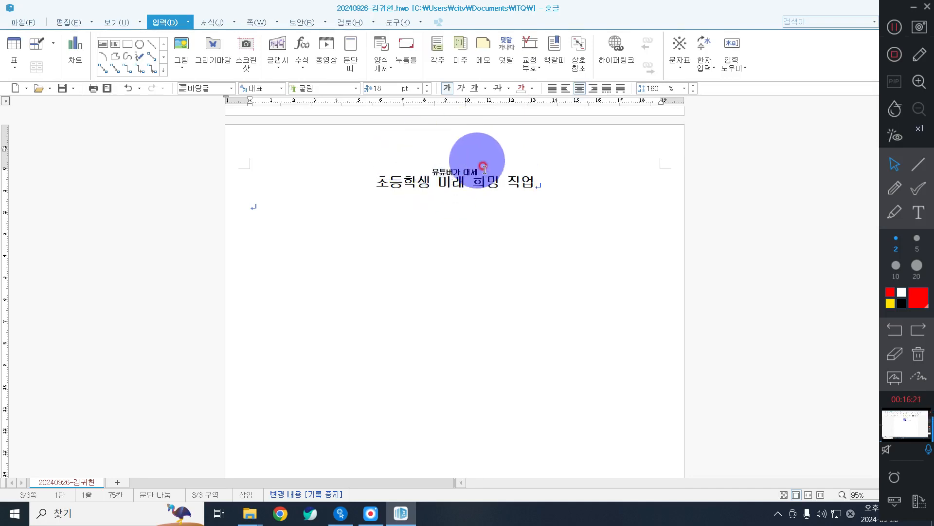
{"action": "left_click", "coordinate": [368, 178]}
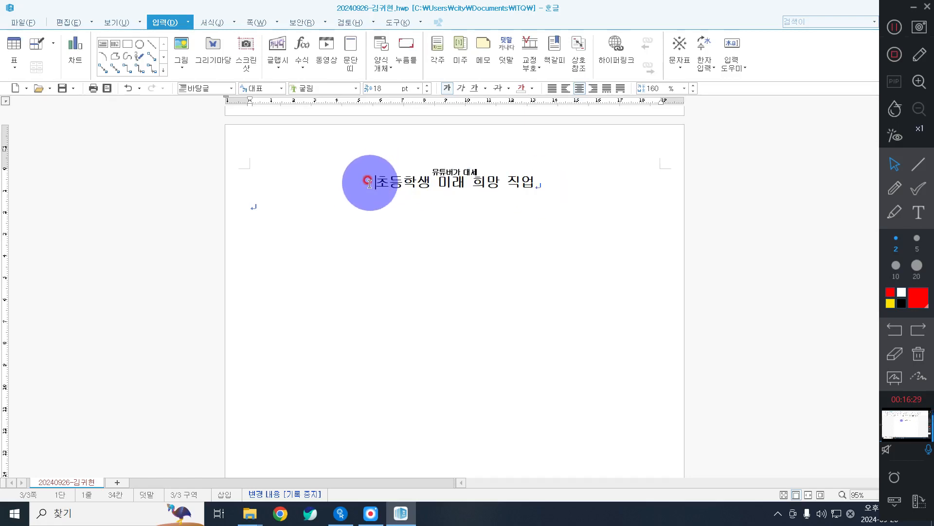
{"action": "left_click", "coordinate": [550, 182]}
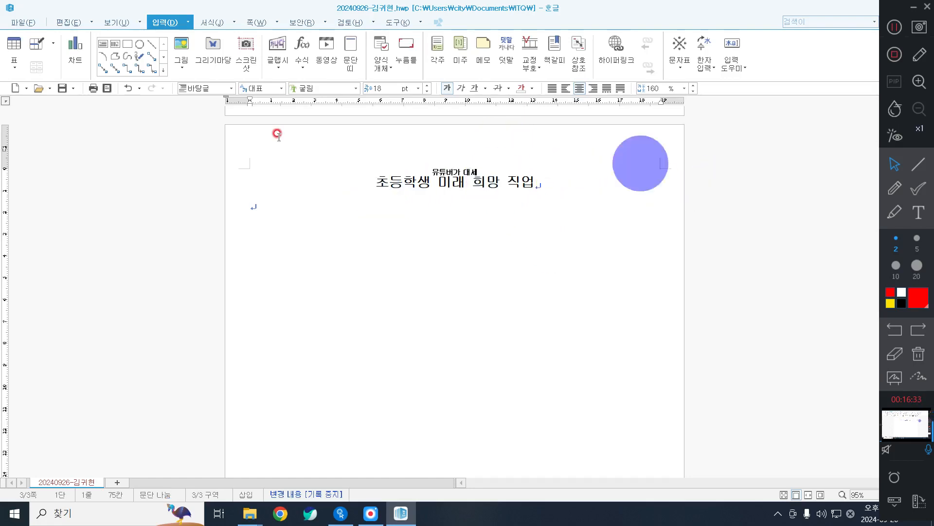
{"action": "left_click", "coordinate": [370, 182]}
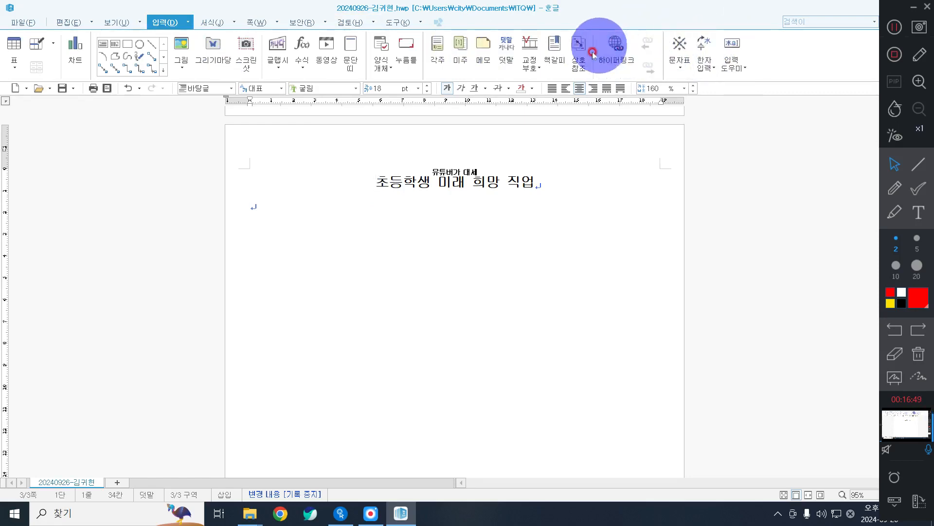
Insert a bookmark named 장래희망 at the title and confirm it appears in the bookmark list.
{"action": "left_click", "coordinate": [562, 59]}
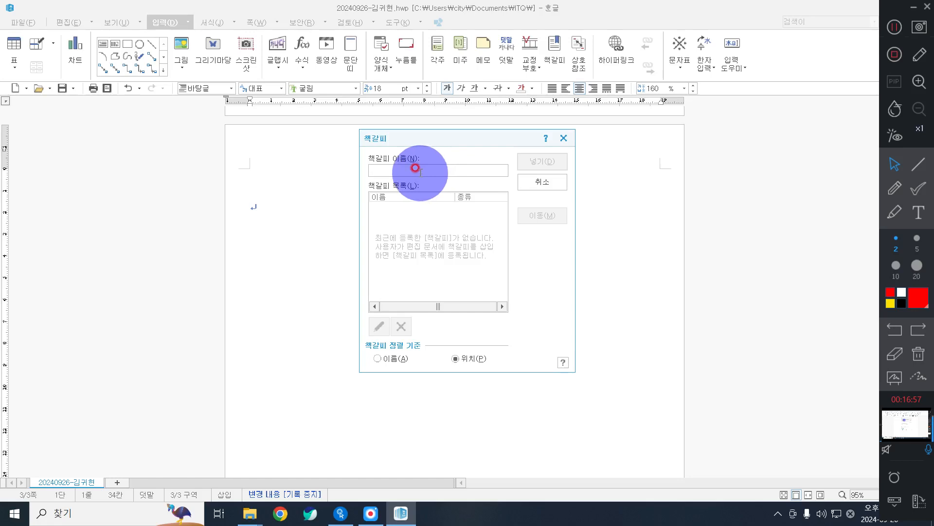
{"action": "left_click", "coordinate": [420, 173]}
{"action": "type", "text": "ㅈ"}
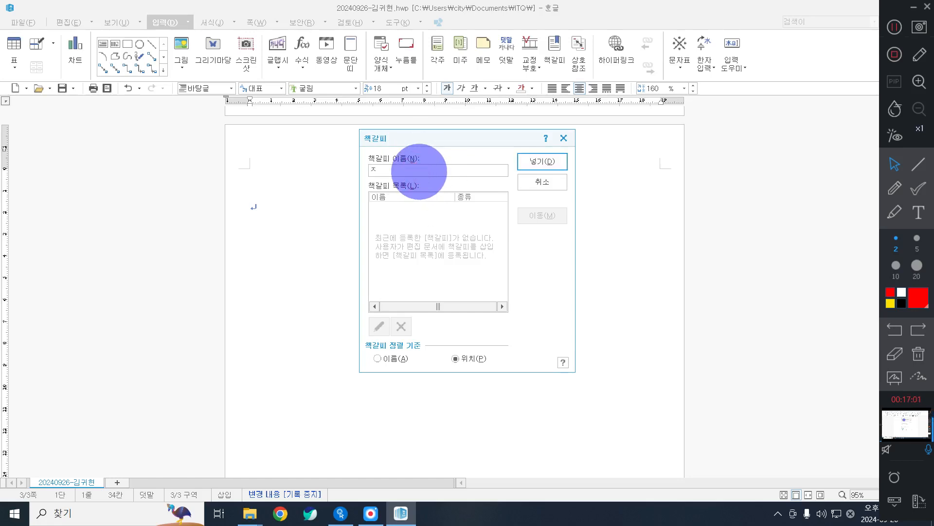
{"action": "type", "text": "래희망"}
{"action": "left_click", "coordinate": [418, 170]}
{"action": "left_click", "coordinate": [535, 168]}
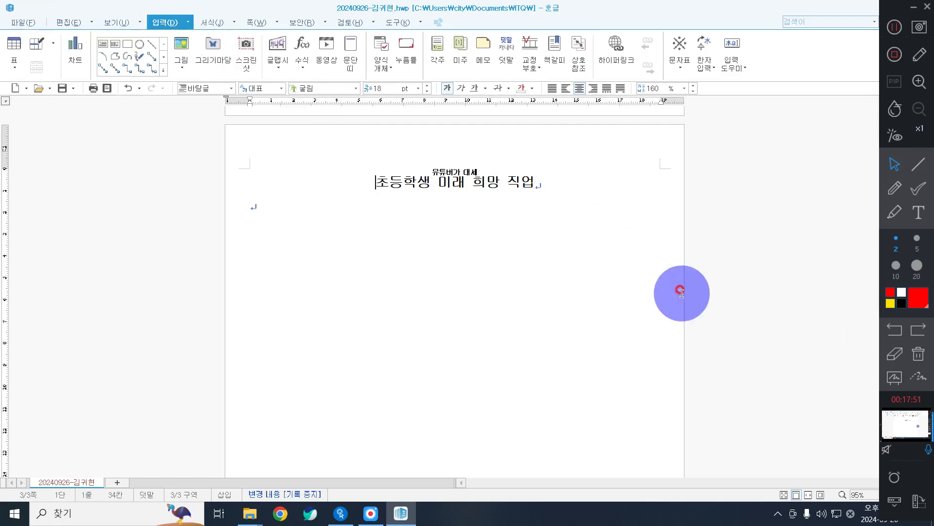
{"action": "left_click", "coordinate": [555, 45]}
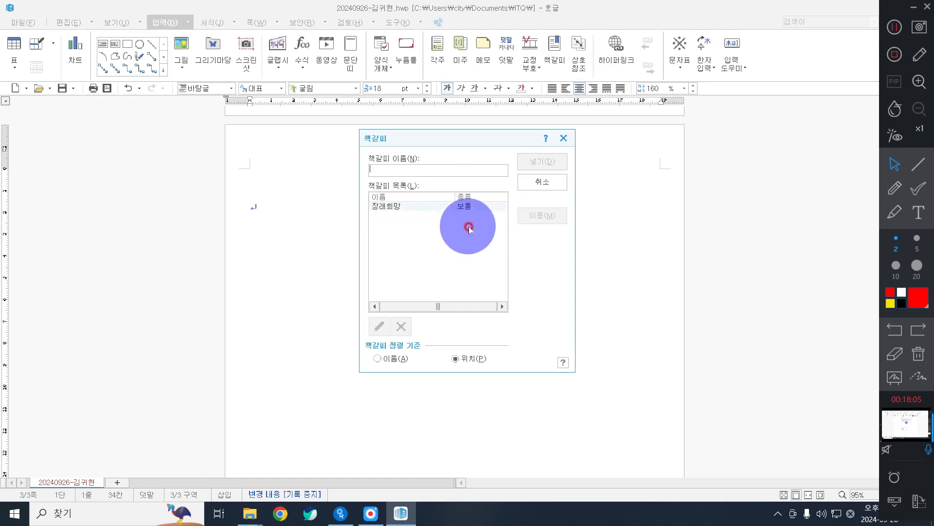
{"action": "left_click", "coordinate": [547, 185]}
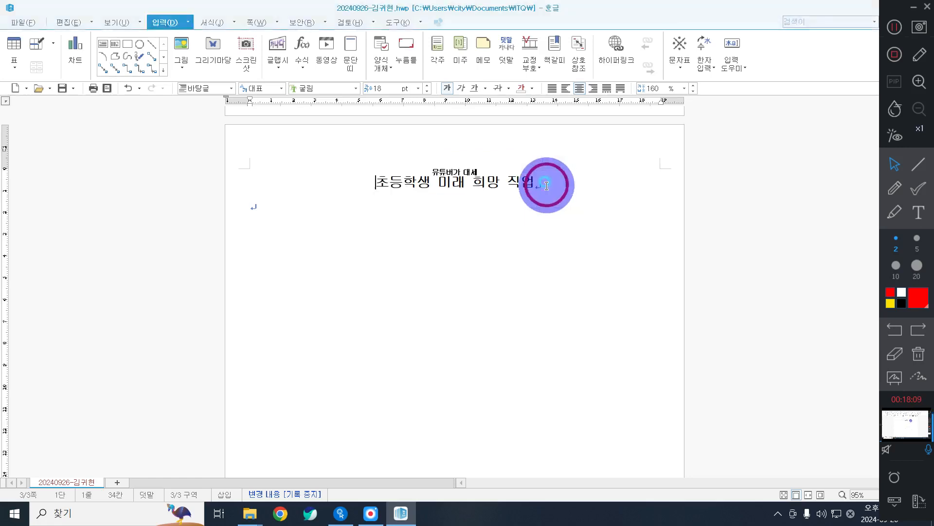
Add a hyperlink from the ABC주식회사 logo to the 장래희망 bookmark.
{"action": "scroll", "coordinate": [403, 197], "scroll_direction": "up", "scroll_amount": 15}
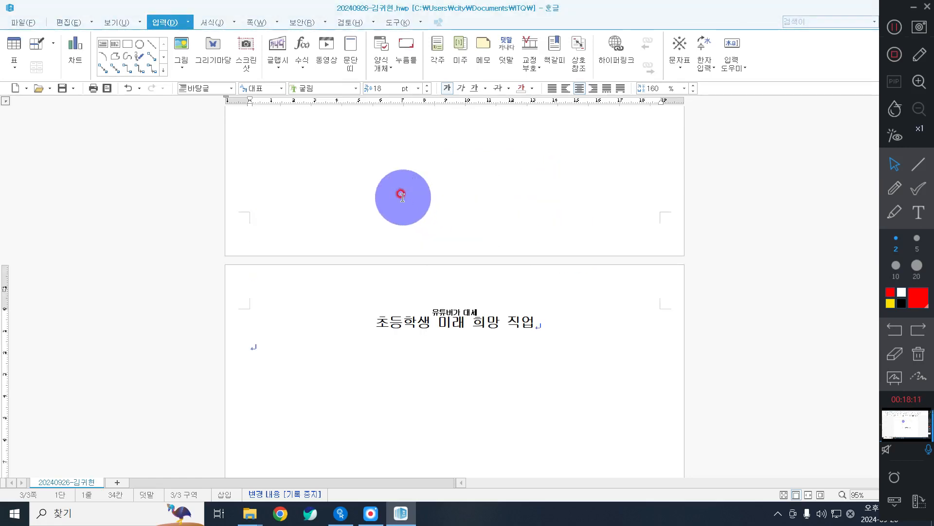
{"action": "left_click", "coordinate": [327, 213]}
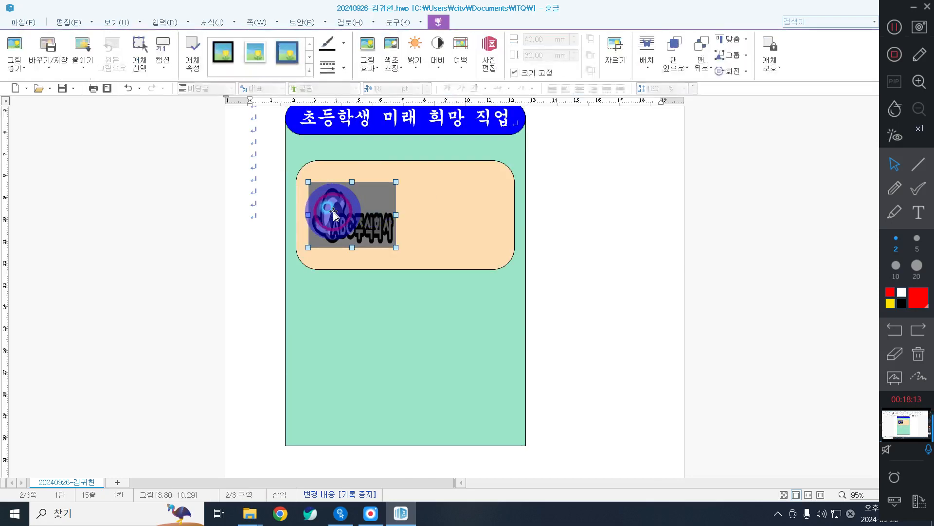
{"action": "right_click", "coordinate": [334, 212]}
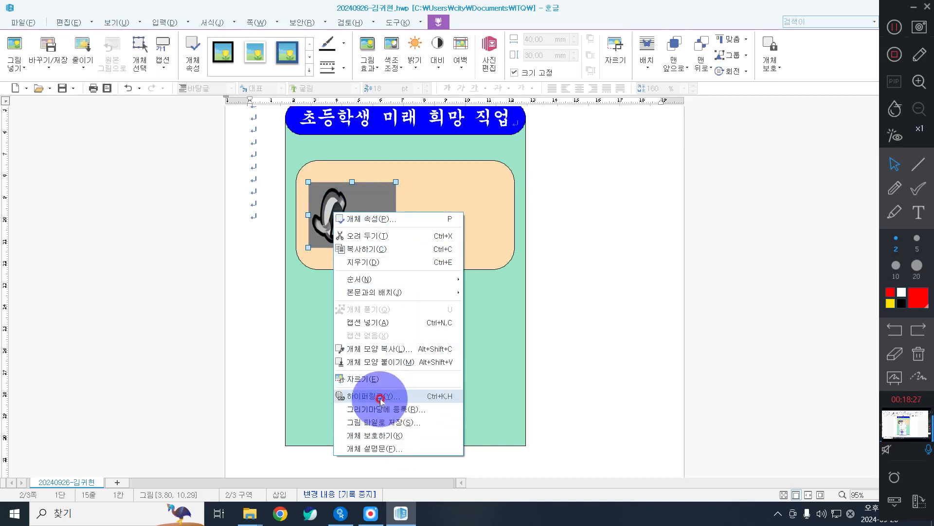
{"action": "left_click", "coordinate": [381, 398]}
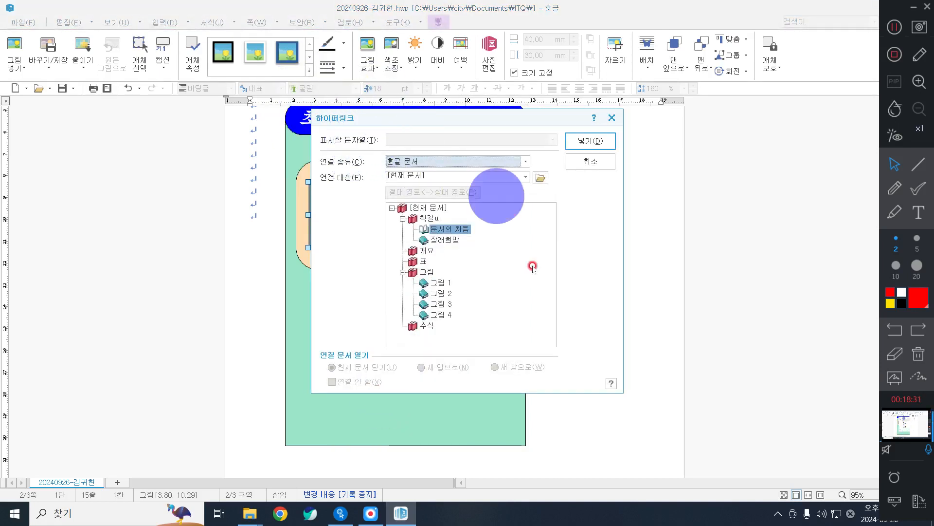
{"action": "left_click", "coordinate": [454, 239]}
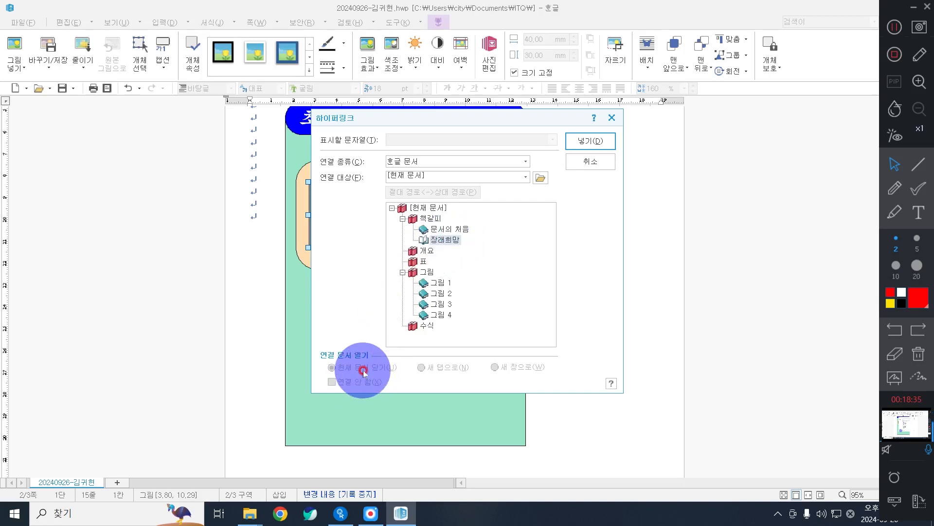
{"action": "left_click", "coordinate": [578, 143]}
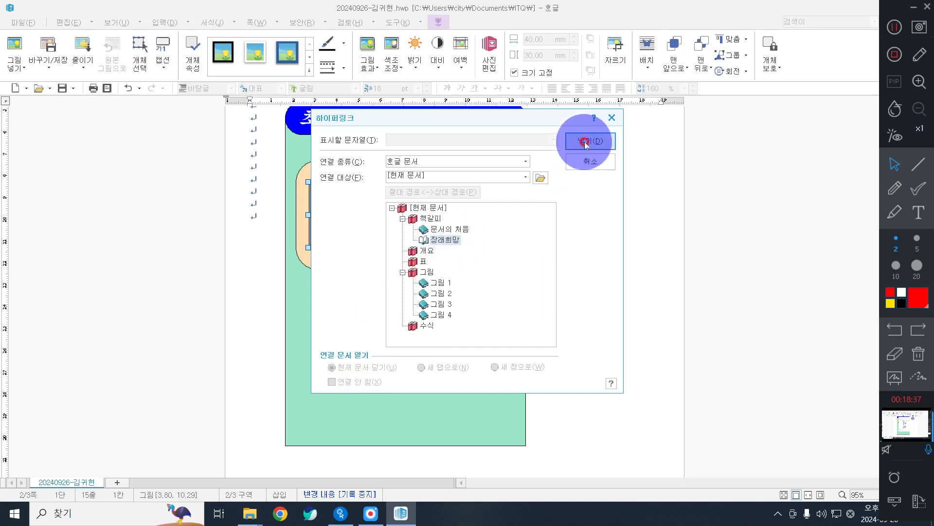
{"action": "left_click", "coordinate": [586, 142]}
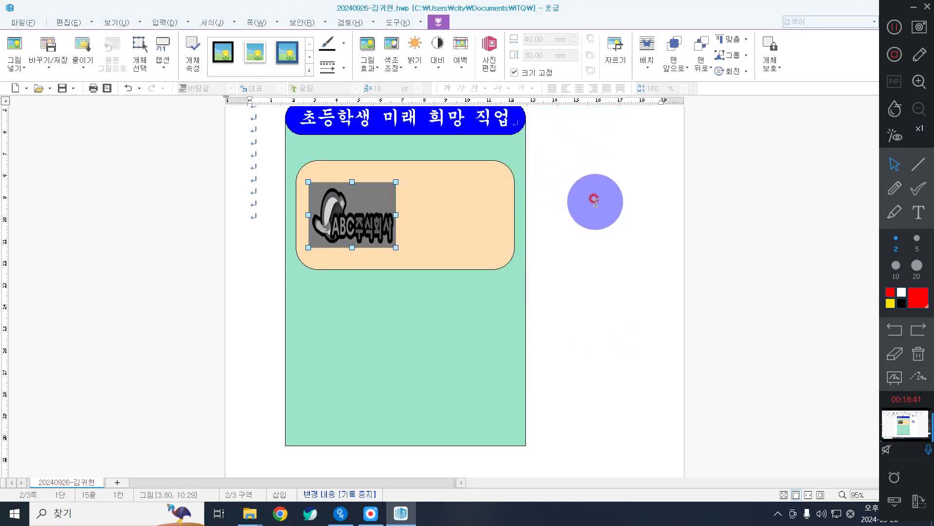
Click the logo to test that it jumps to the 장래희망 bookmark.
{"action": "left_click", "coordinate": [594, 201]}
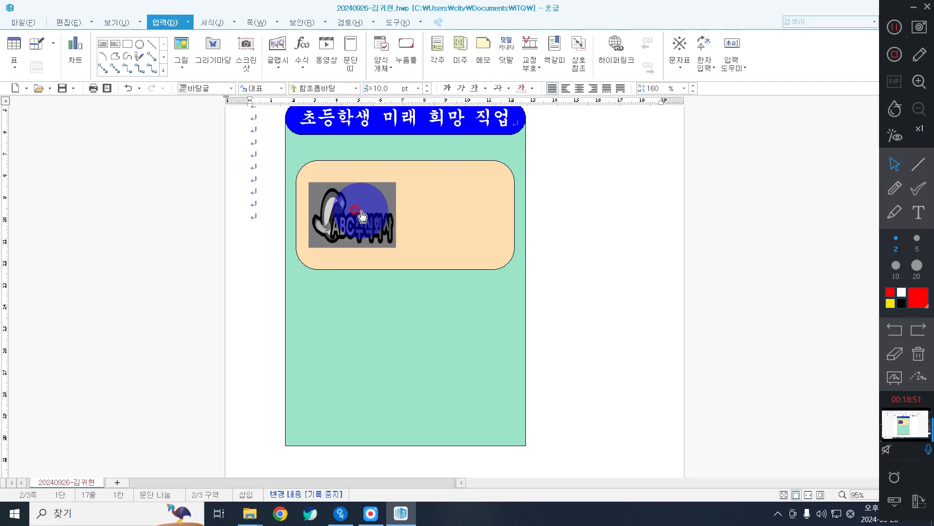
{"action": "left_click", "coordinate": [362, 215]}
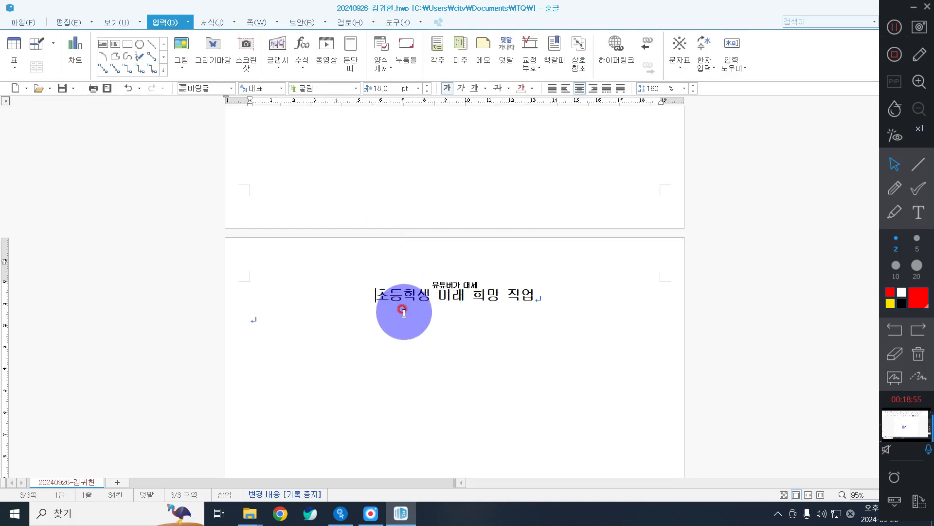
{"action": "scroll", "coordinate": [598, 274], "scroll_direction": "up", "scroll_amount": 10}
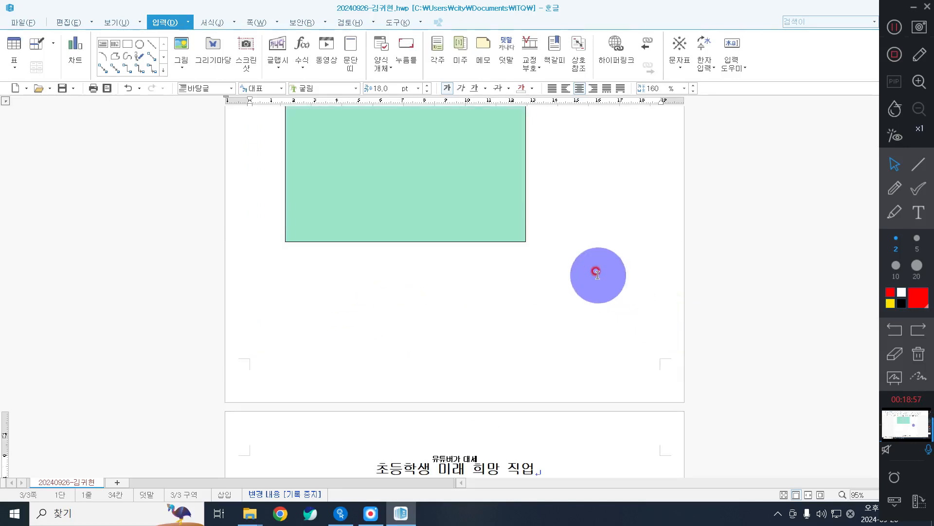
{"action": "scroll", "coordinate": [597, 272], "scroll_direction": "up", "scroll_amount": 3}
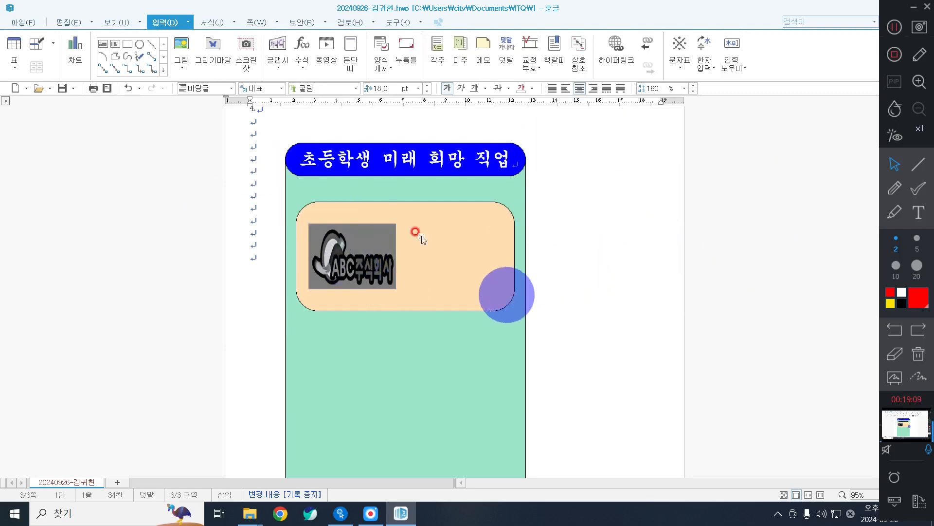
{"action": "left_click", "coordinate": [354, 257]}
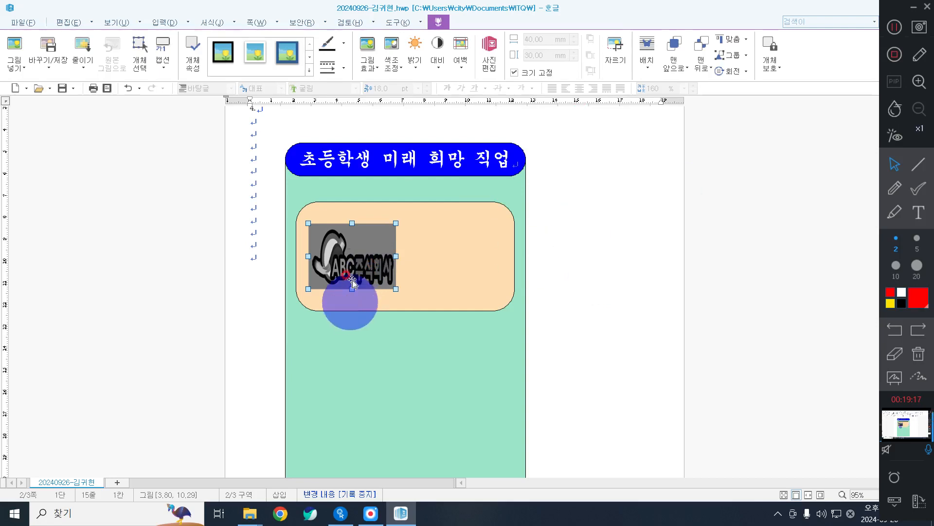
{"action": "mouse_move", "coordinate": [361, 258]}
{"action": "left_mouse_down"}
{"action": "mouse_move", "coordinate": [411, 243]}
{"action": "mouse_move", "coordinate": [351, 258]}
{"action": "left_mouse_up"}
{"action": "key", "text": "ctrl+z"}
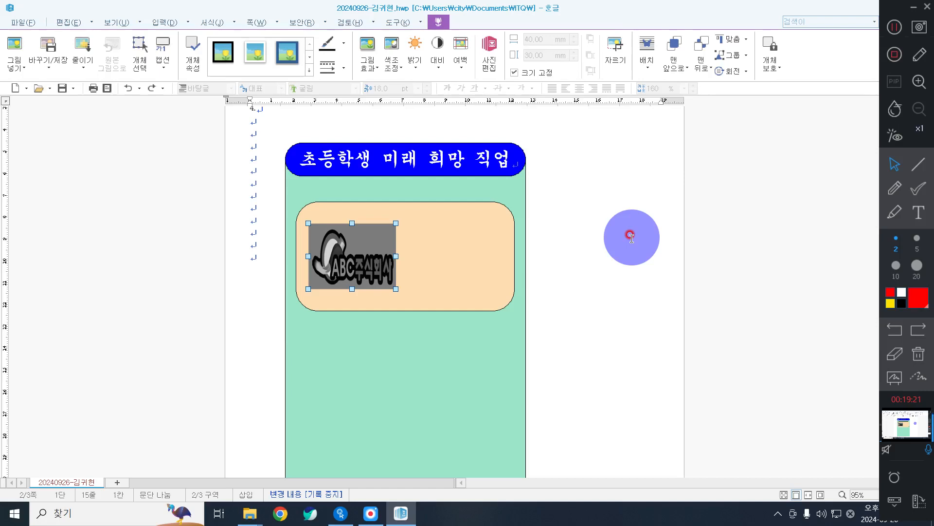
{"action": "left_click", "coordinate": [605, 213]}
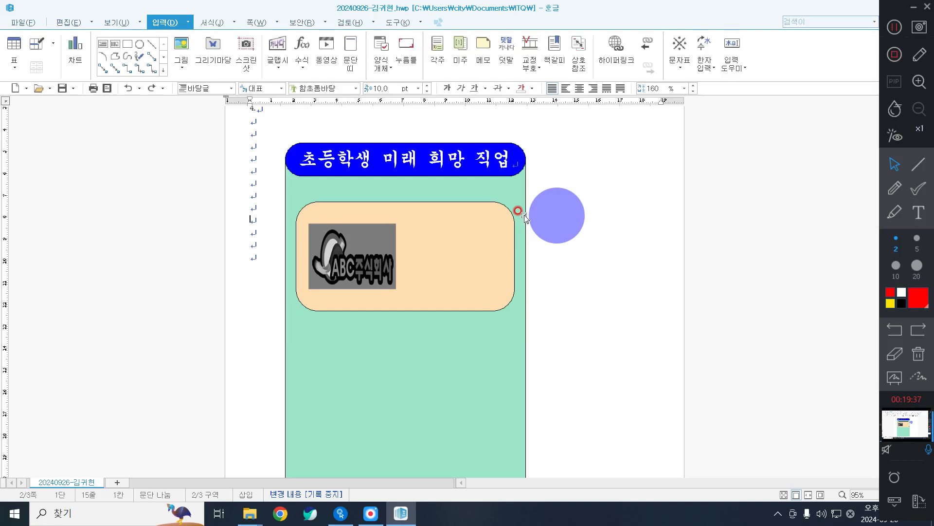
{"action": "left_click_drag", "start_coordinate": [565, 207], "coordinate": [476, 246]}
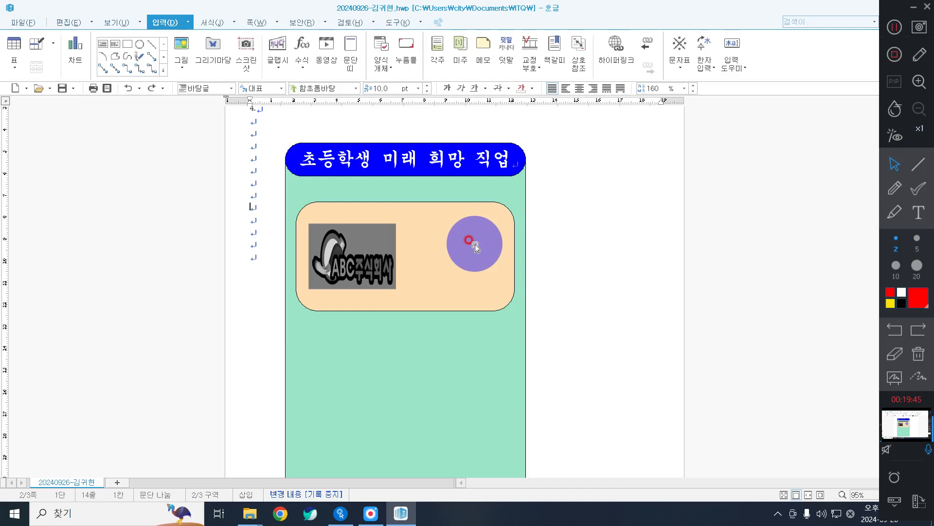
{"action": "left_click_drag", "start_coordinate": [476, 245], "coordinate": [552, 268]}
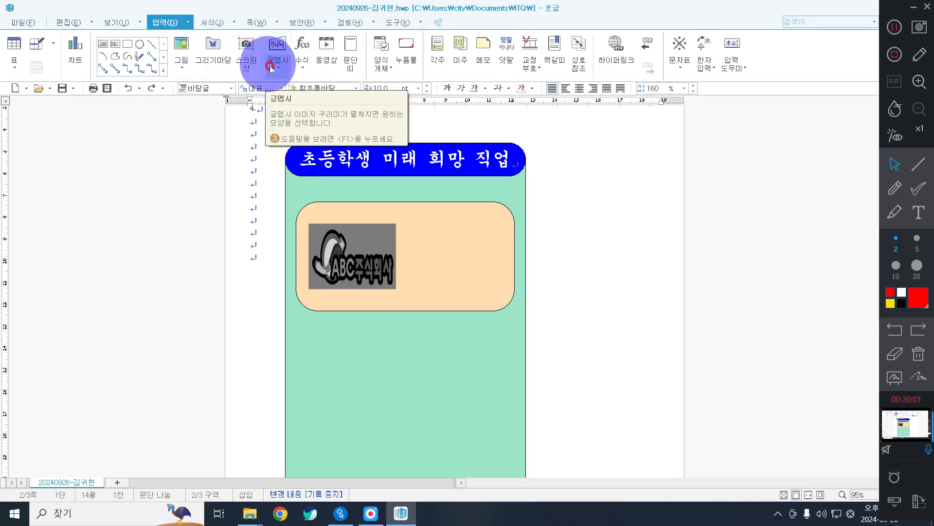
Start a 글맵시 WordArt holding the text 설문조사결과.
{"action": "key", "text": "ctrl"}
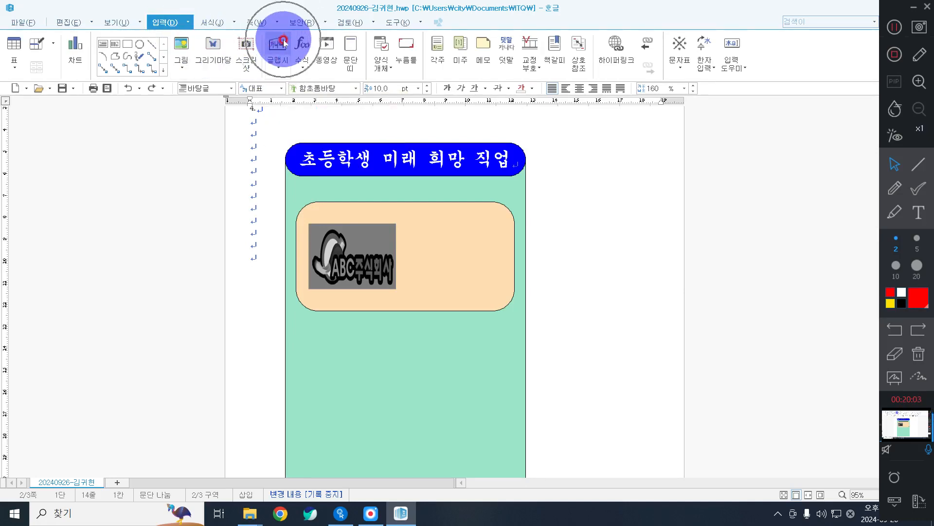
{"action": "key", "text": "ctrl"}
{"action": "key", "text": "ctrl"}
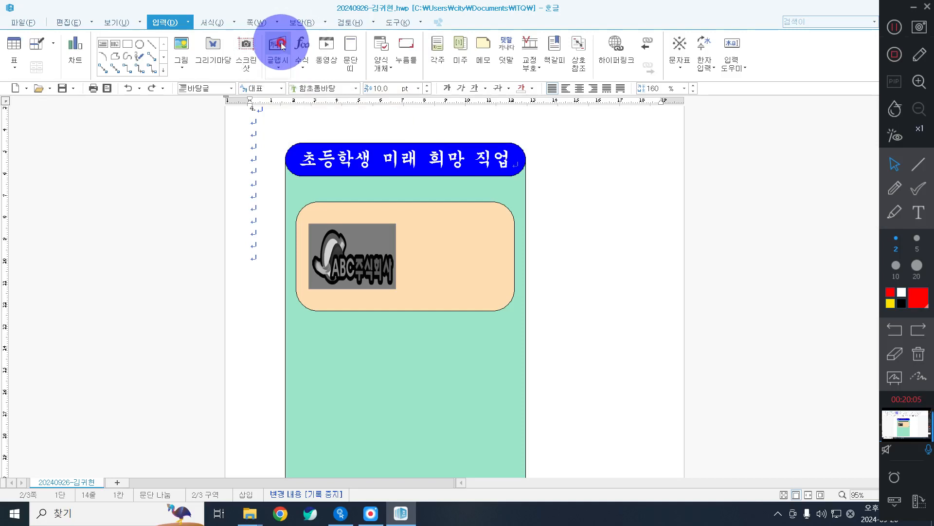
{"action": "left_click", "coordinate": [281, 46]}
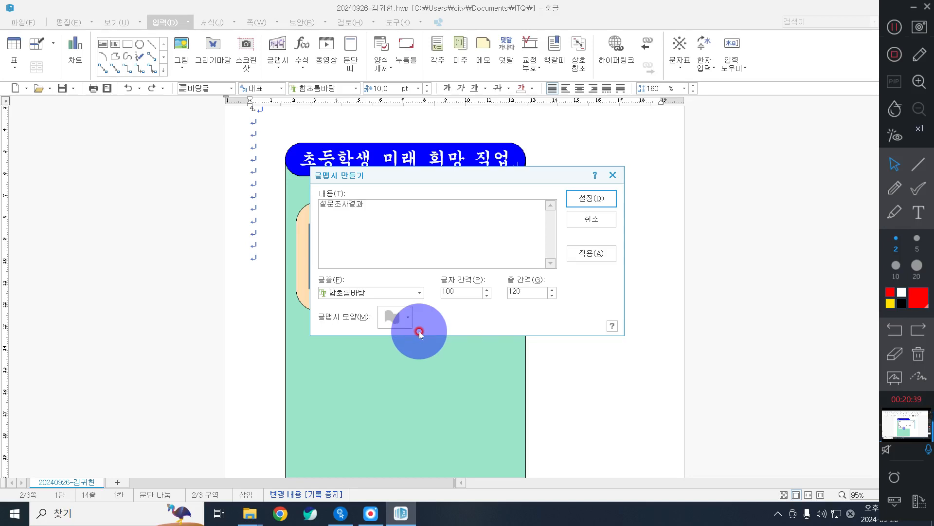
{"action": "left_click", "coordinate": [919, 164]}
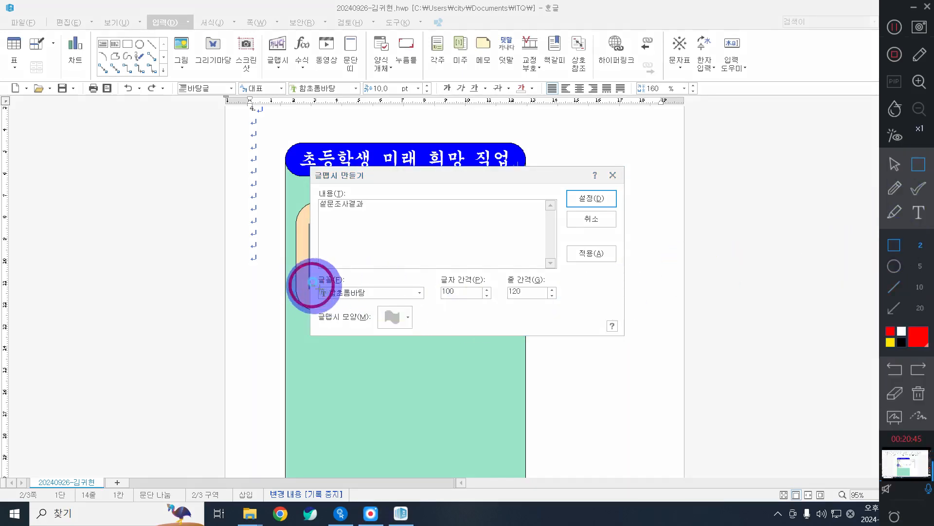
{"action": "left_click_drag", "start_coordinate": [311, 285], "coordinate": [431, 306]}
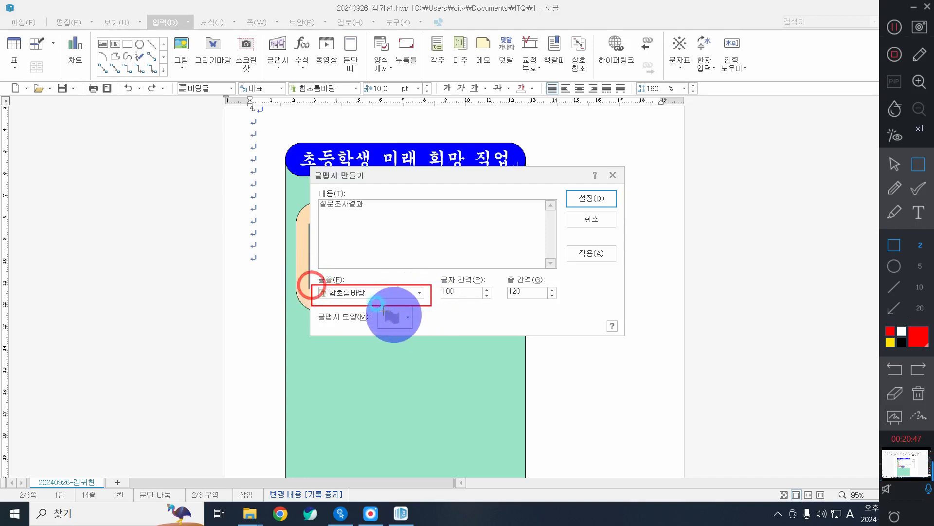
{"action": "left_click_drag", "start_coordinate": [373, 303], "coordinate": [417, 334]}
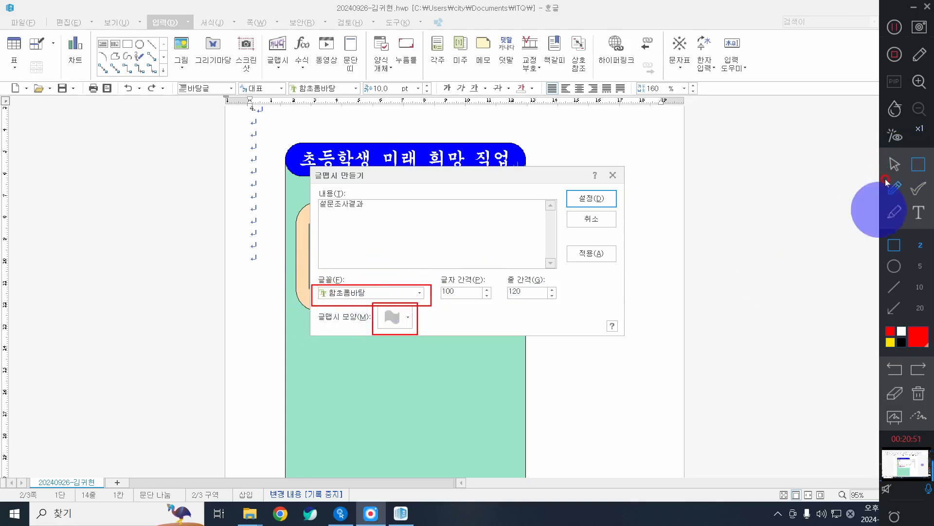
Set the WordArt font to 굴림, pick a hexagon-like shape, and insert it.
{"action": "left_click", "coordinate": [896, 163]}
{"action": "left_click", "coordinate": [382, 291]}
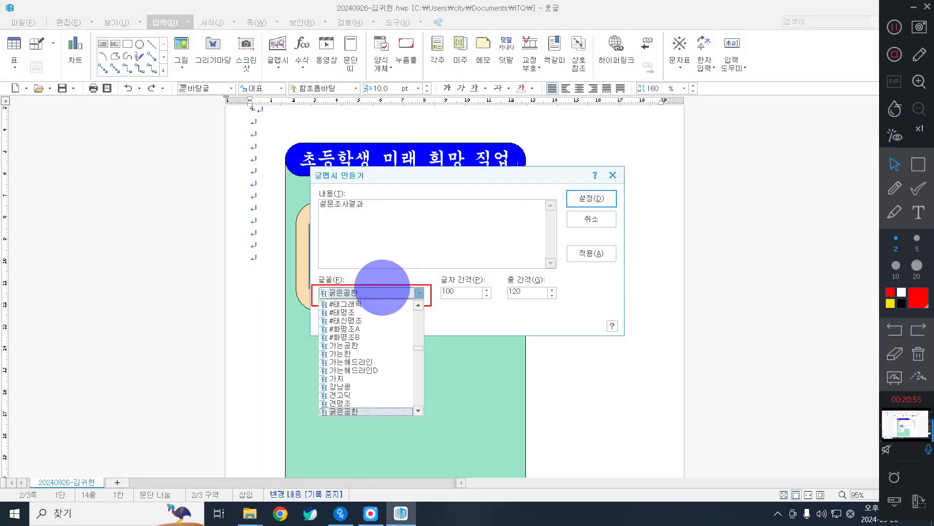
{"action": "scroll", "coordinate": [389, 385], "scroll_direction": "down", "scroll_amount": 4}
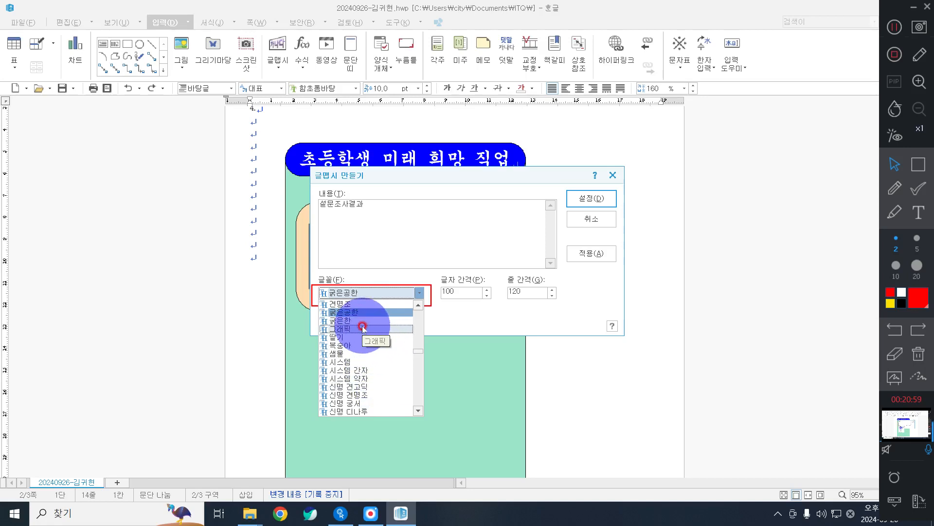
{"action": "type", "text": "굴림"}
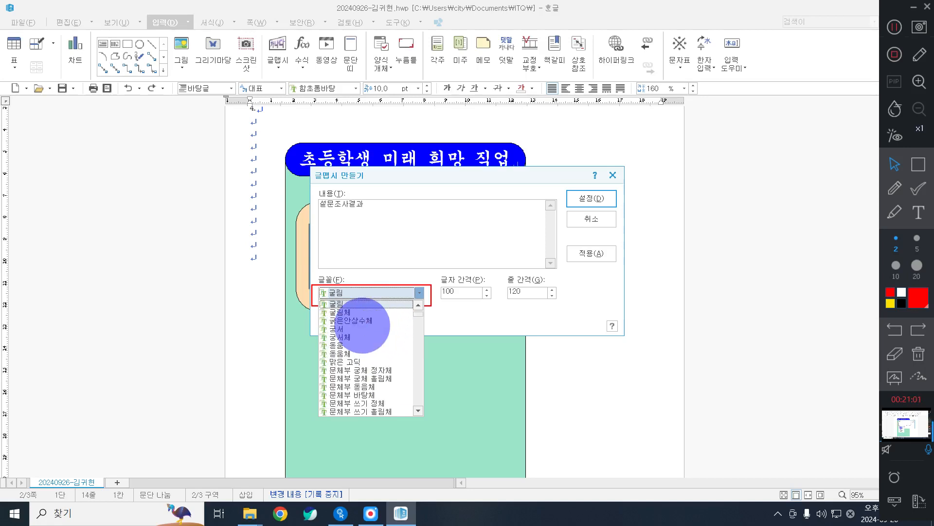
{"action": "key", "text": "Return"}
{"action": "left_click", "coordinate": [397, 317]}
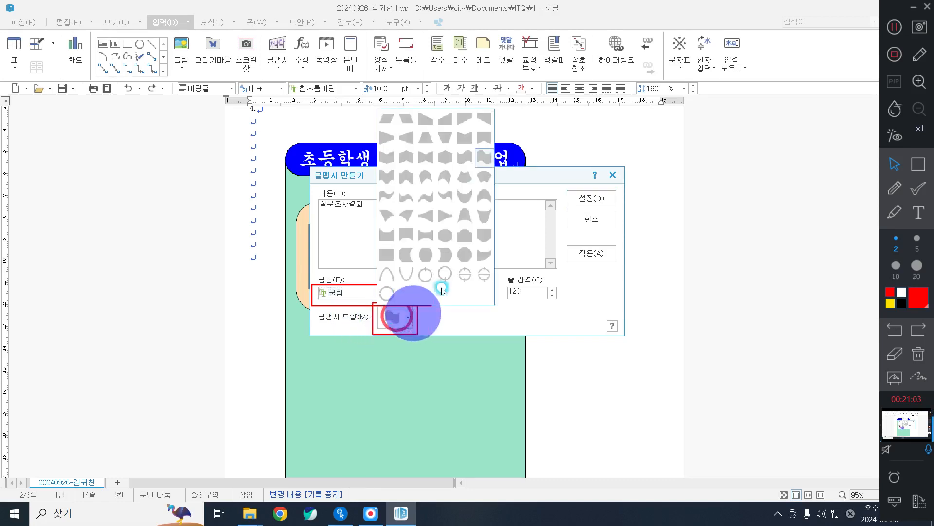
{"action": "left_click", "coordinate": [445, 155]}
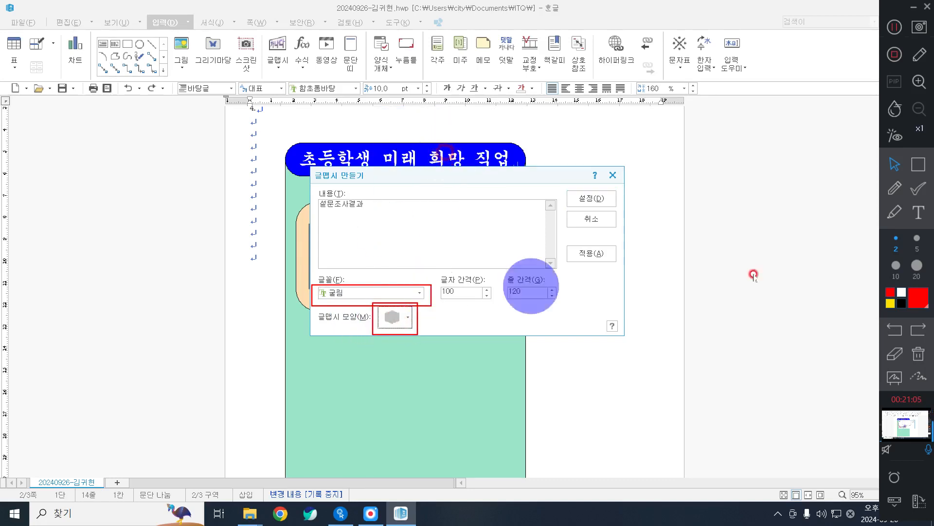
{"action": "left_click", "coordinate": [893, 356]}
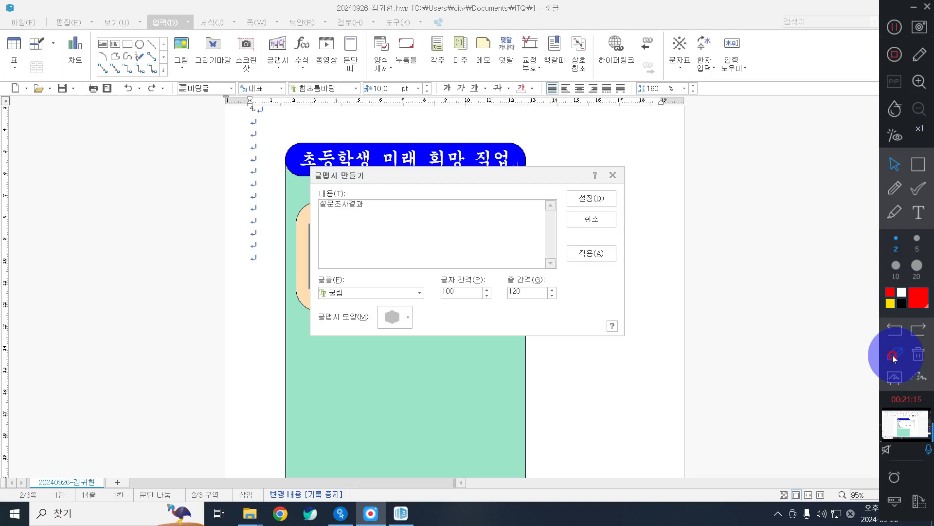
{"action": "left_click", "coordinate": [599, 198]}
Drag the 설문조사결과 WordArt beside the logo in the peach box and open its properties.
{"action": "left_click_drag", "start_coordinate": [272, 219], "coordinate": [427, 244]}
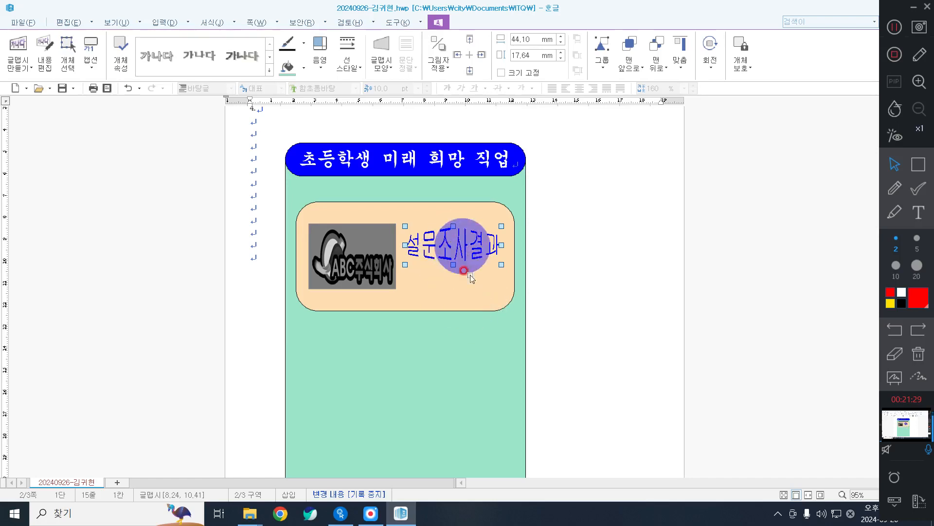
{"action": "left_click", "coordinate": [468, 279]}
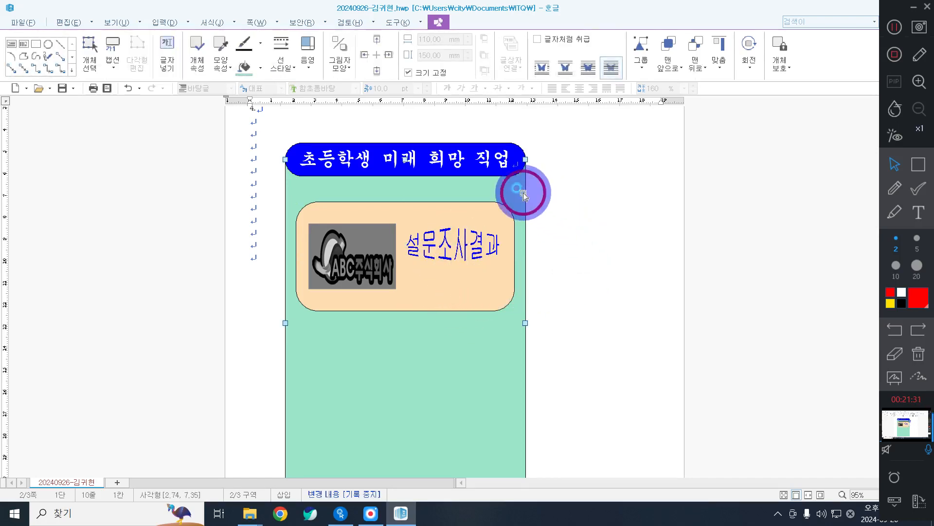
{"action": "left_click", "coordinate": [461, 249]}
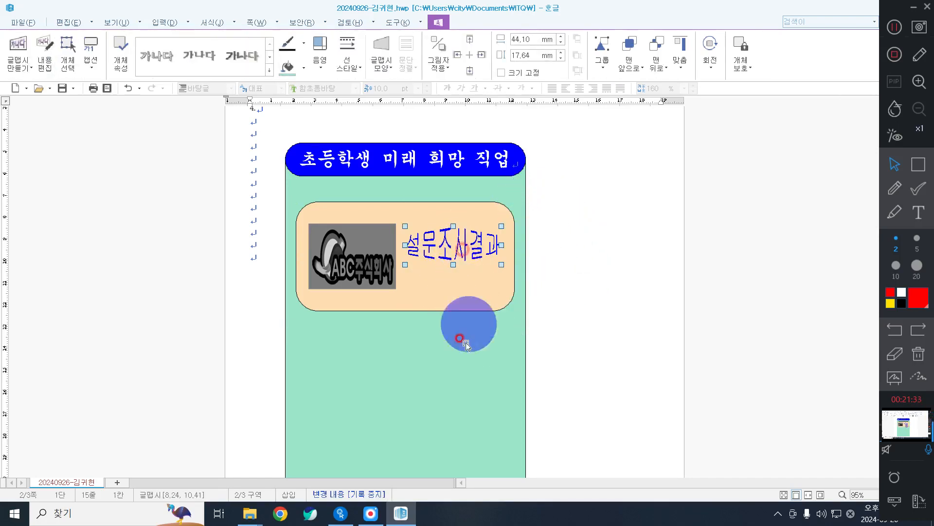
{"action": "left_click", "coordinate": [428, 302]}
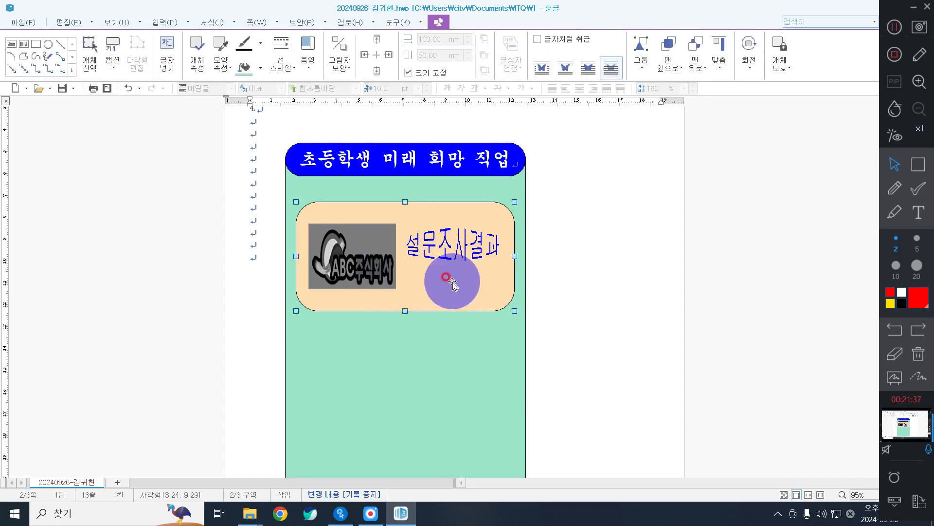
{"action": "left_click", "coordinate": [456, 248]}
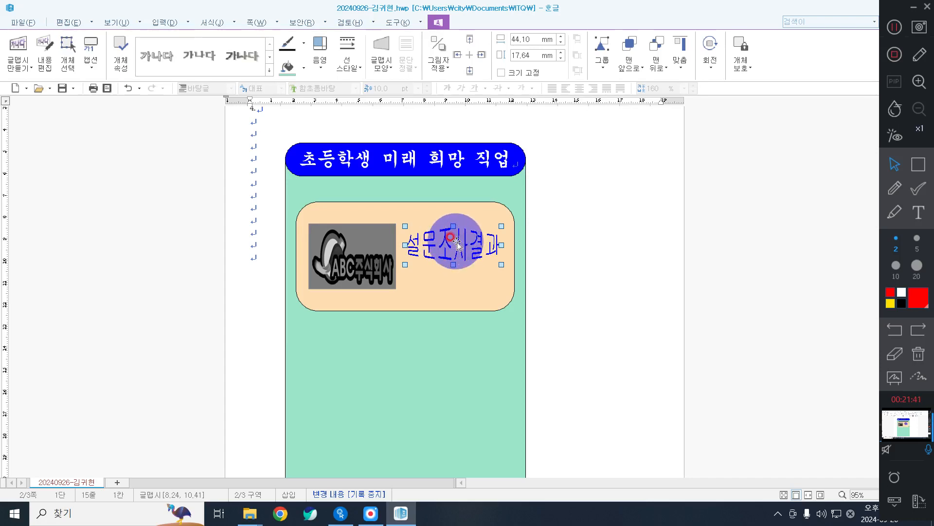
{"action": "double_click", "coordinate": [456, 242]}
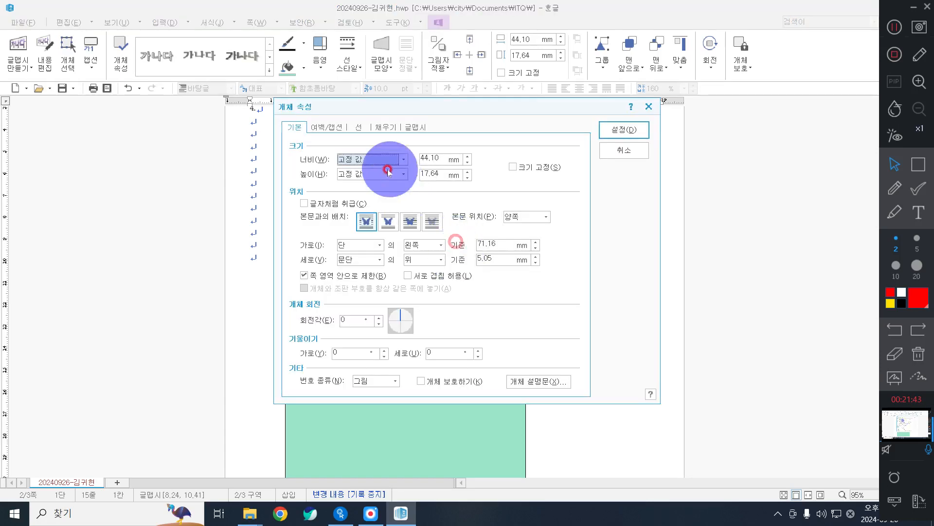
Resize the WordArt to 40 × 30 mm with its size locked.
{"action": "left_click", "coordinate": [432, 157]}
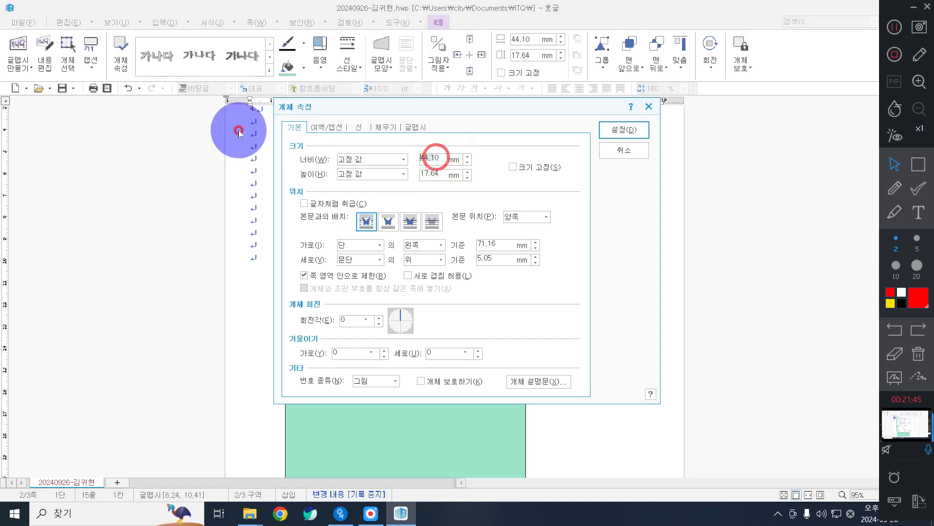
{"action": "key", "text": "BackSpace"}
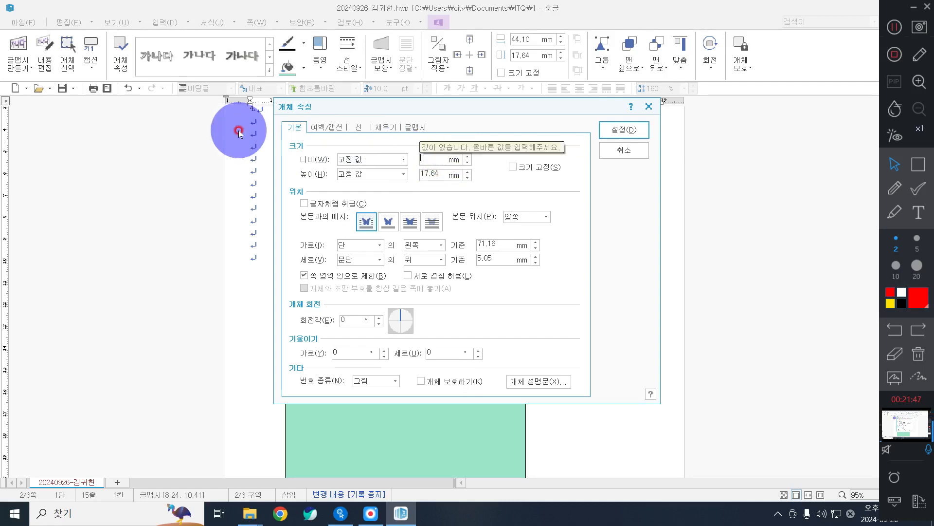
{"action": "type", "text": "40"}
{"action": "key", "text": "Tab"}
{"action": "key", "text": "Tab"}
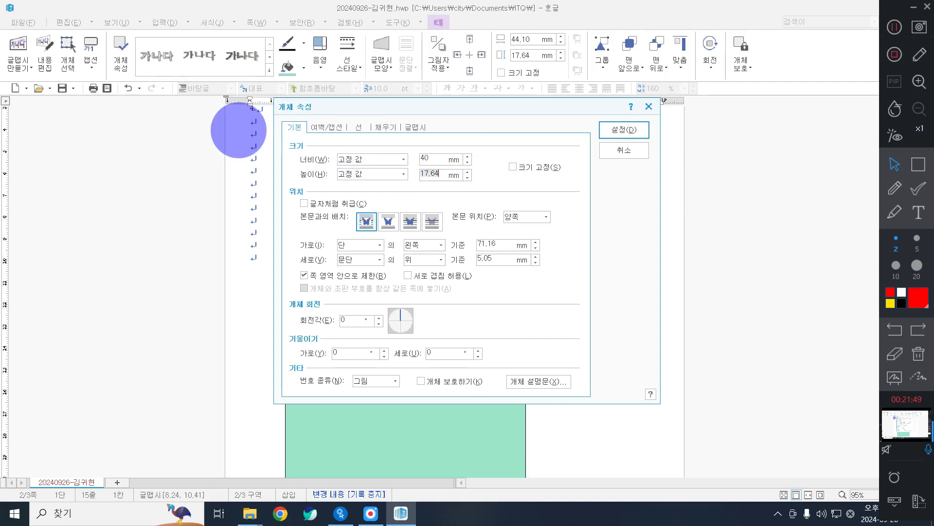
{"action": "key", "text": "space"}
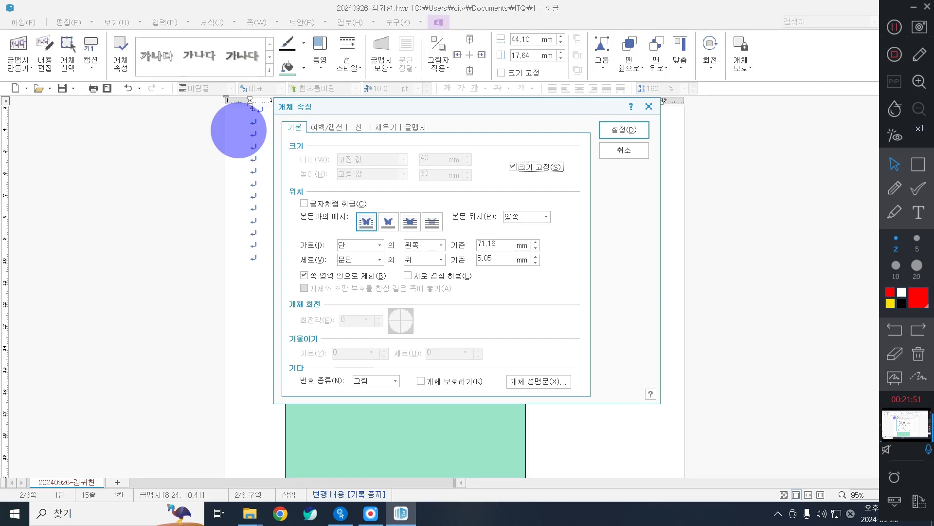
Give the WordArt a red fill, apply it, and nudge it beside the logo.
{"action": "left_click", "coordinate": [383, 128]}
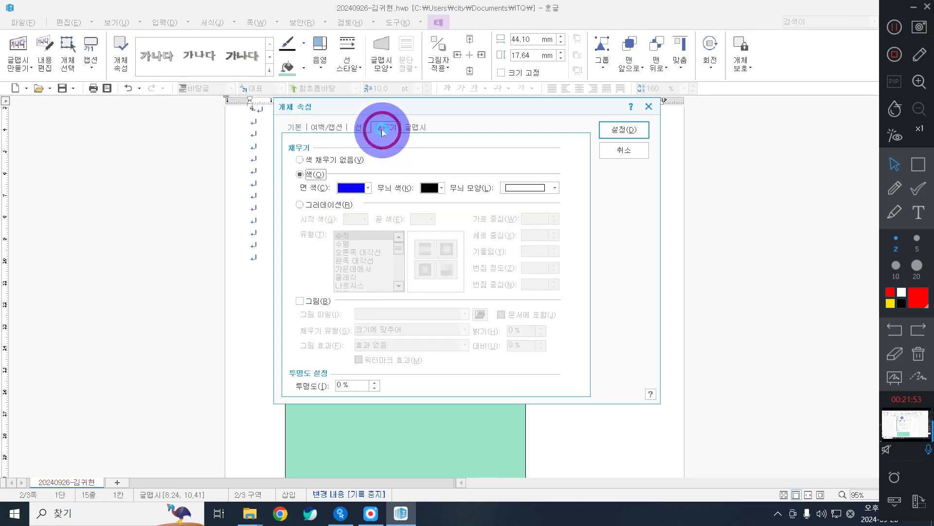
{"action": "left_click", "coordinate": [351, 188]}
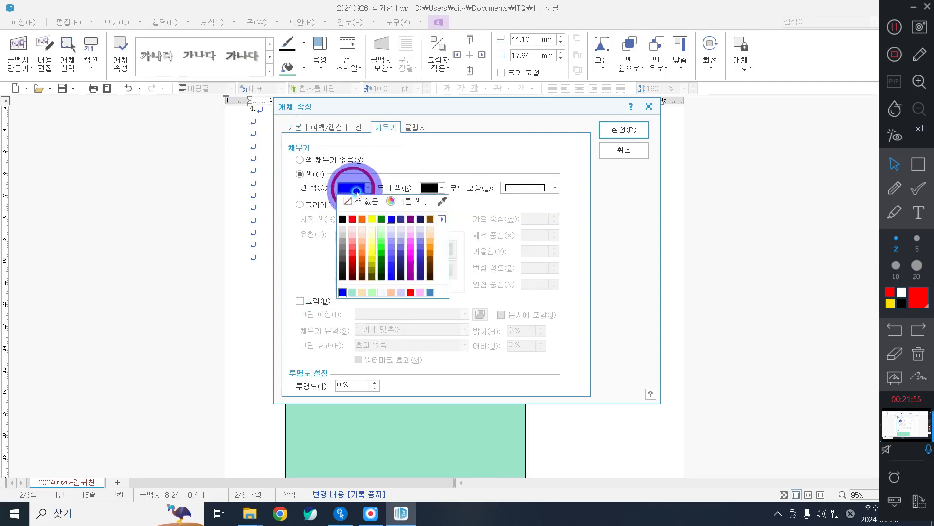
{"action": "left_click", "coordinate": [352, 220]}
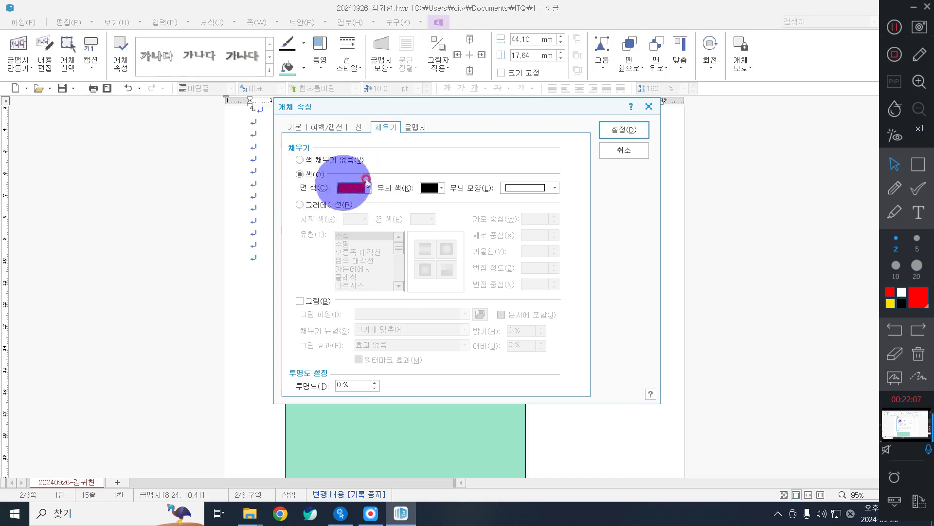
{"action": "left_click", "coordinate": [623, 130]}
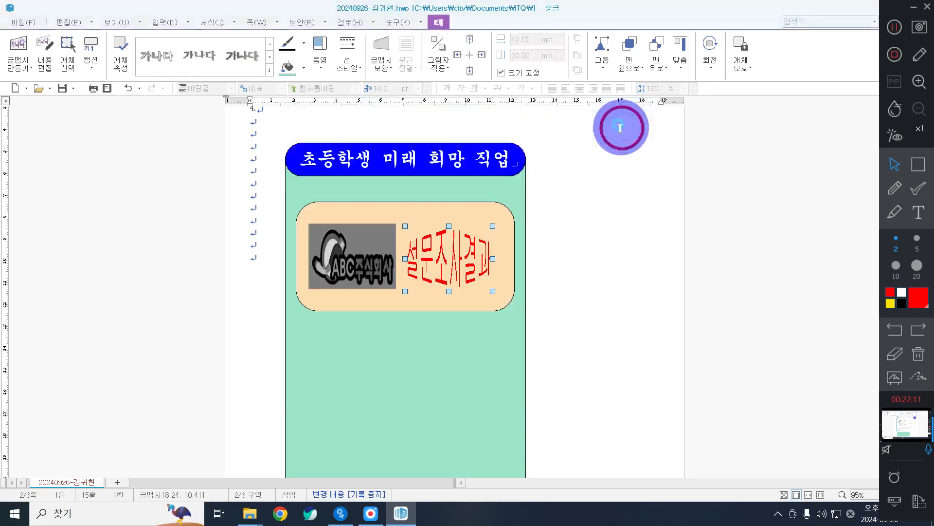
{"action": "left_click", "coordinate": [463, 253]}
{"action": "left_click_drag", "start_coordinate": [468, 251], "coordinate": [464, 249]}
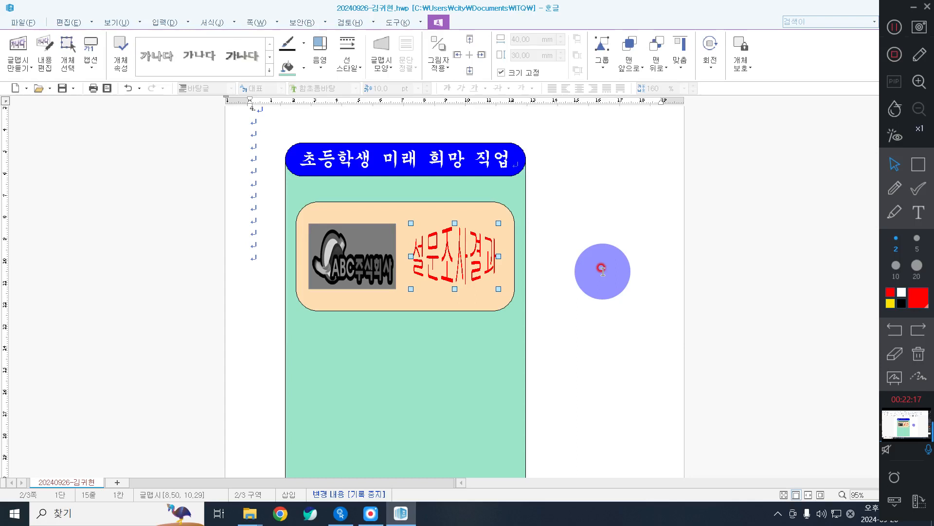
Draw a 30 mm square right of the green frame and open its object properties.
{"action": "scroll", "coordinate": [535, 287], "scroll_direction": "down", "scroll_amount": 3}
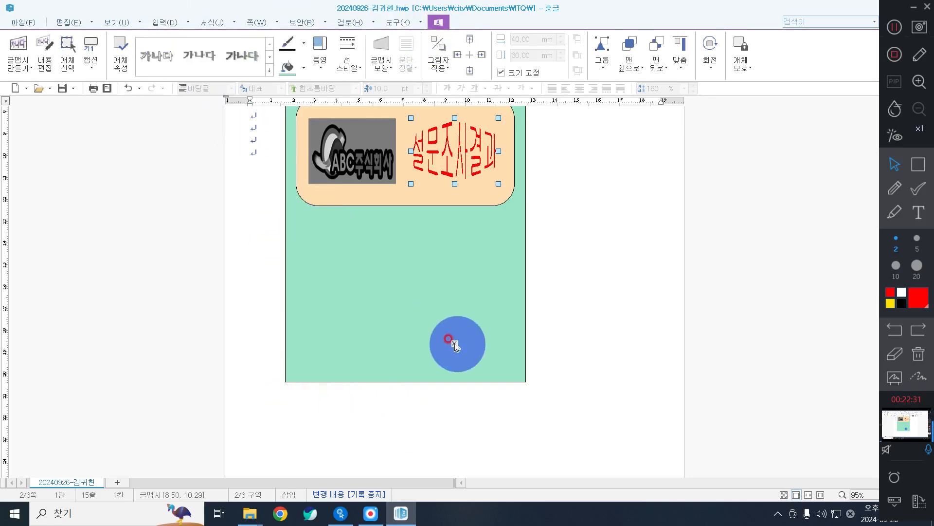
{"action": "left_click", "coordinate": [155, 23]}
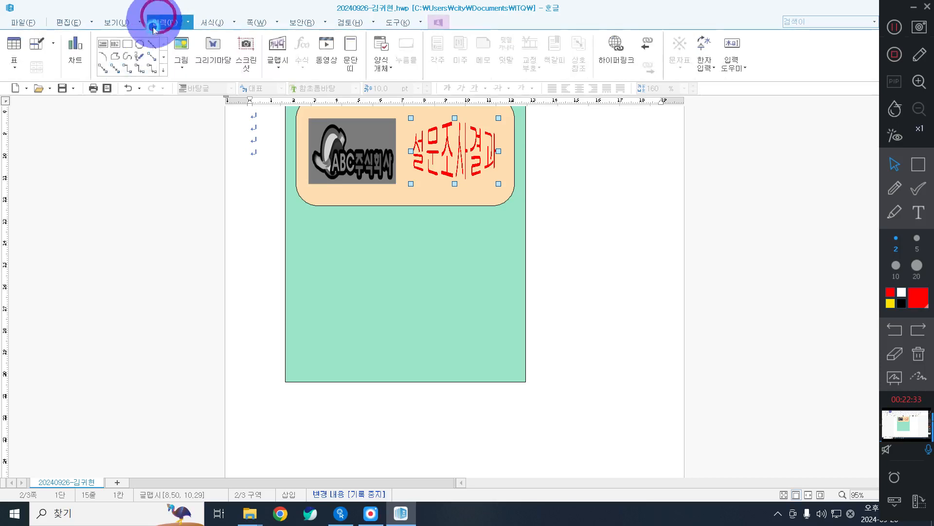
{"action": "left_click", "coordinate": [39, 47]}
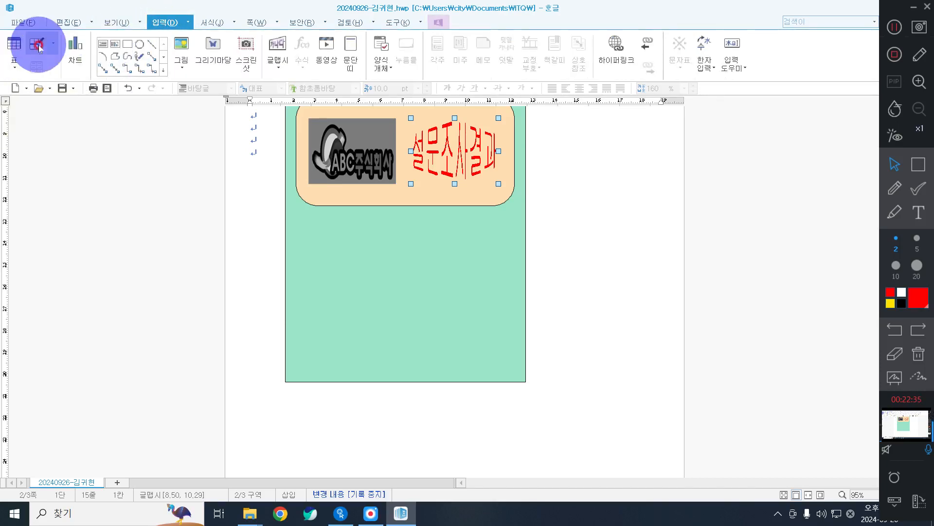
{"action": "left_click", "coordinate": [127, 44]}
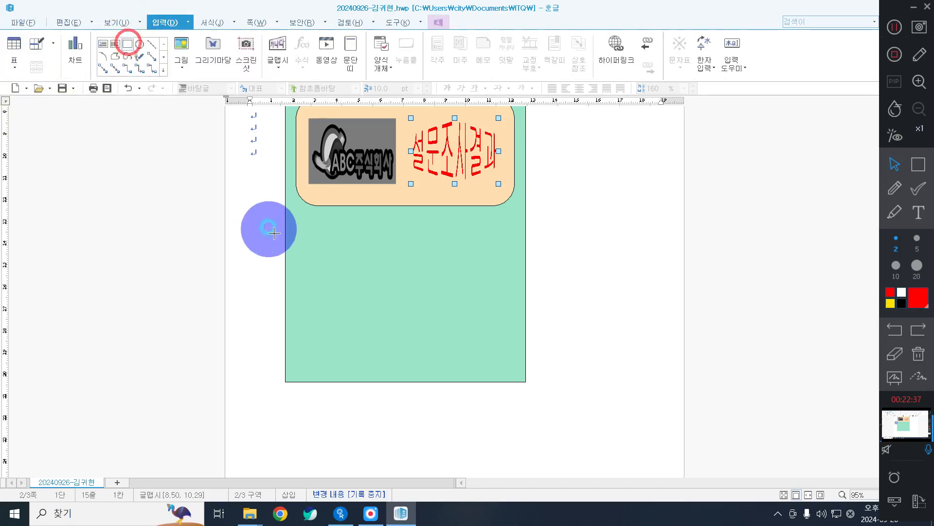
{"action": "left_click", "coordinate": [297, 253]}
{"action": "left_click_drag", "start_coordinate": [331, 278], "coordinate": [579, 258]}
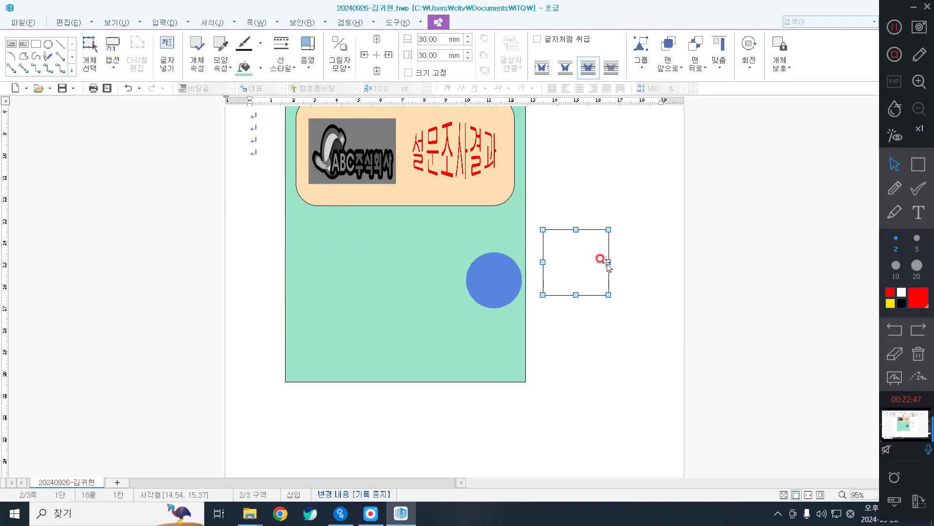
{"action": "left_click_drag", "start_coordinate": [576, 251], "coordinate": [575, 232]}
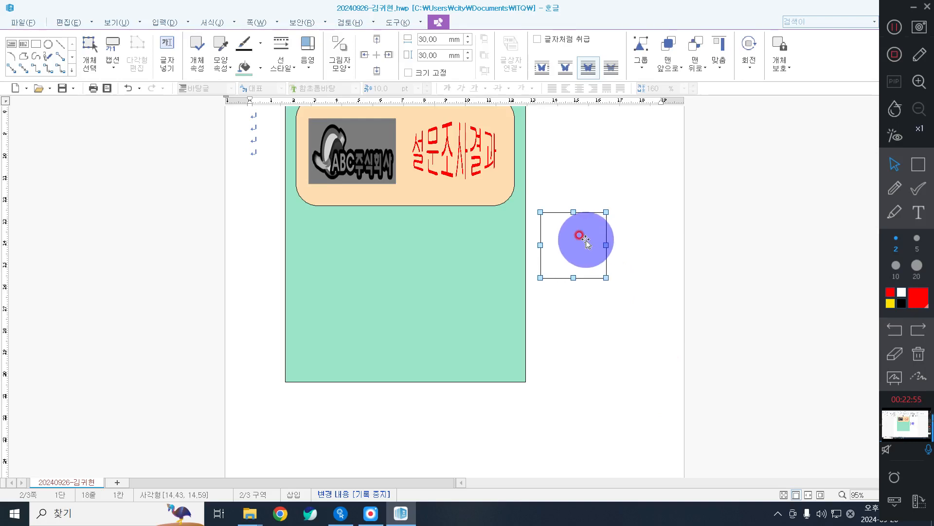
{"action": "double_click", "coordinate": [585, 242]}
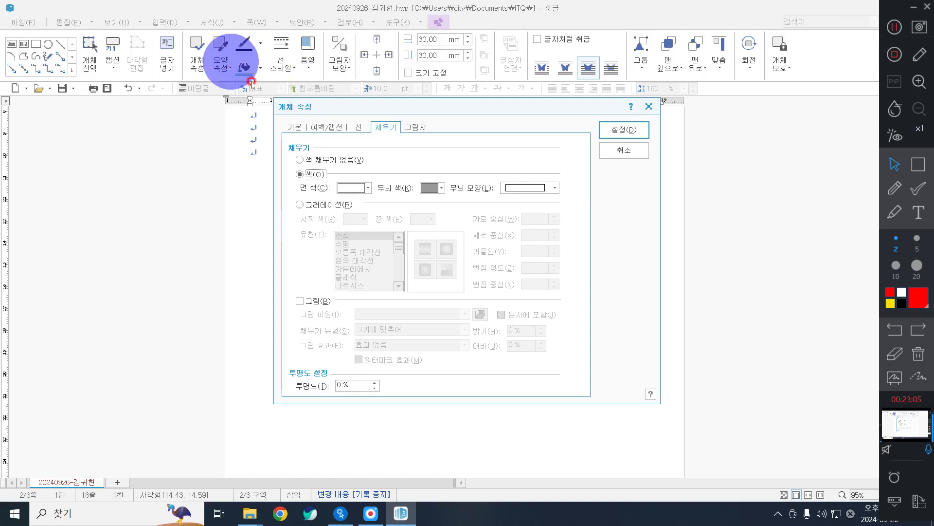
Resize the square to 8 × 8 mm with its size locked.
{"action": "left_click", "coordinate": [294, 127]}
{"action": "left_click", "coordinate": [444, 160]}
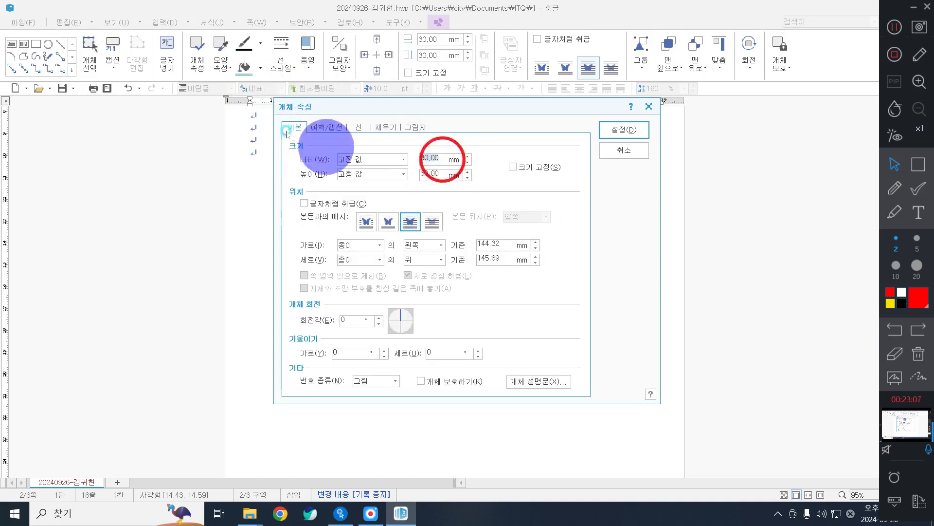
{"action": "type", "text": "8"}
{"action": "key", "text": "Tab"}
{"action": "key", "text": "Tab"}
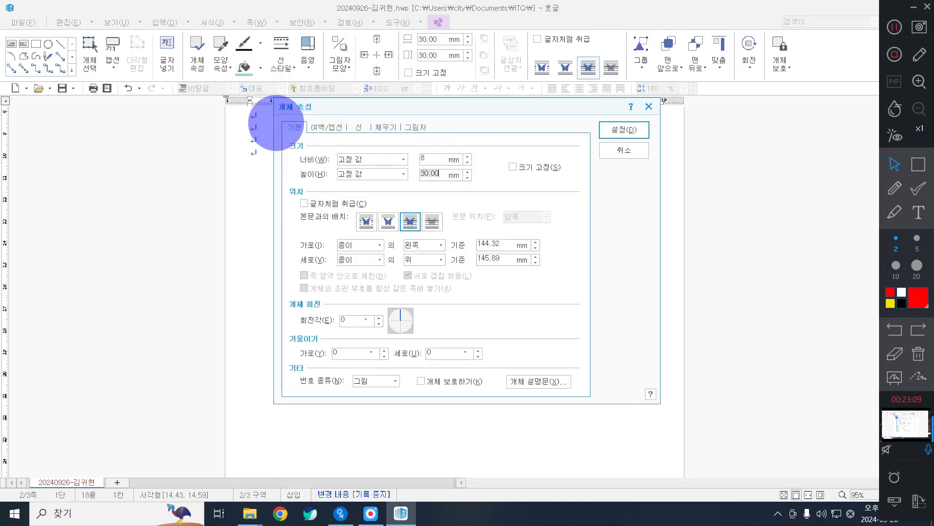
{"action": "type", "text": "8"}
{"action": "key", "text": "alt+s"}
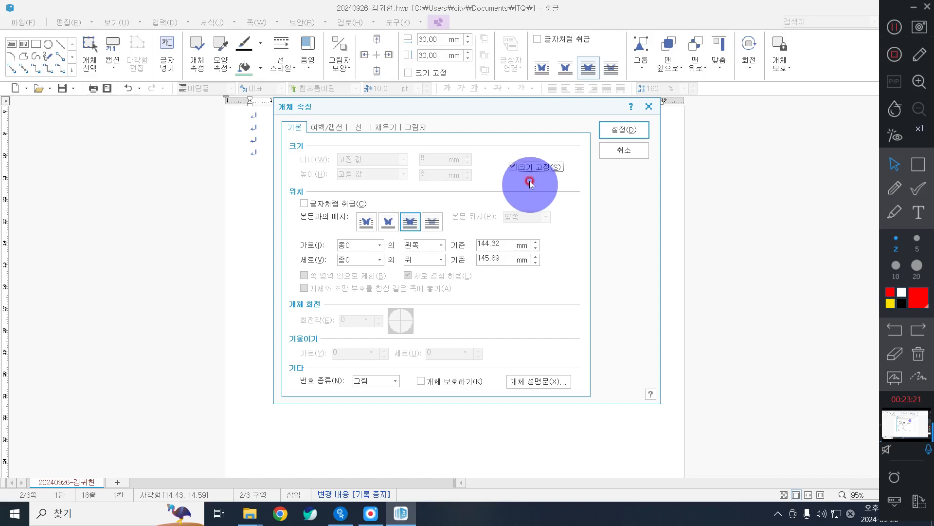
Give the square a light pink fill and rounded corners, then apply.
{"action": "left_click", "coordinate": [379, 128]}
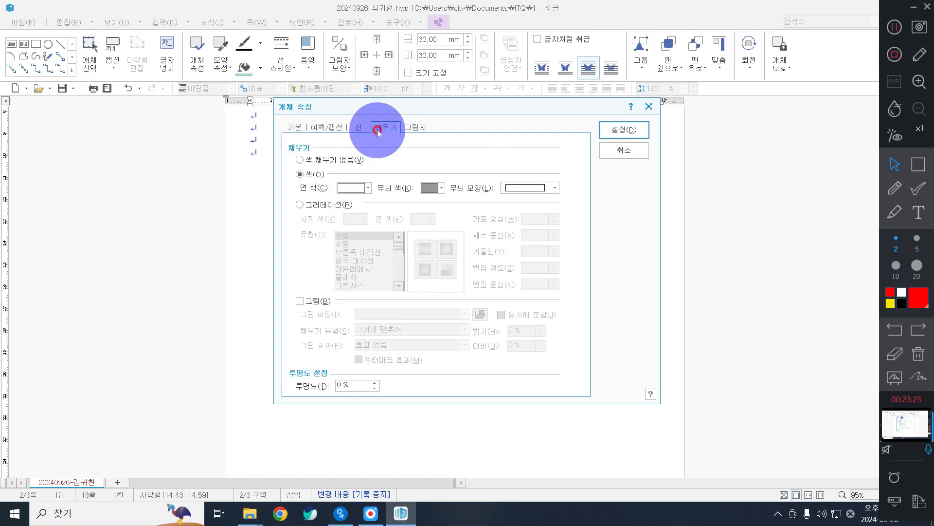
{"action": "left_click", "coordinate": [354, 185]}
{"action": "left_click", "coordinate": [410, 232]}
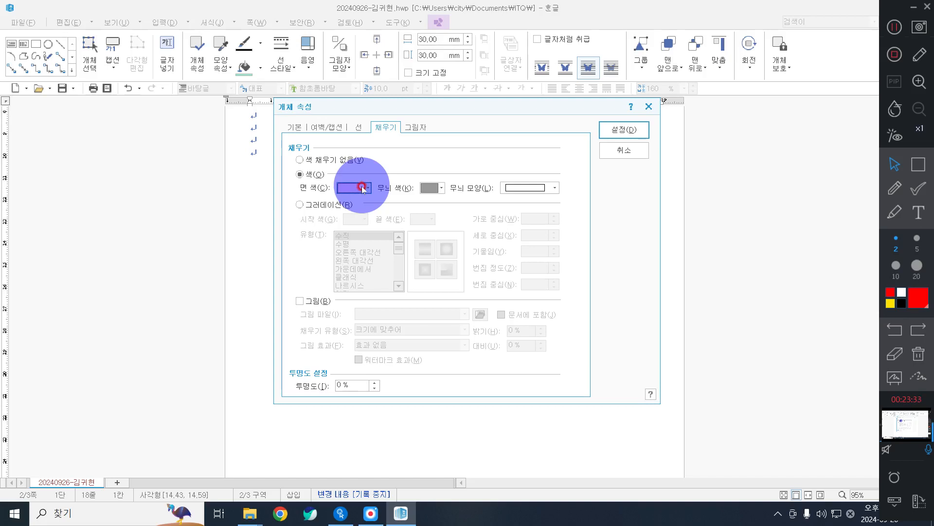
{"action": "left_click", "coordinate": [359, 128]}
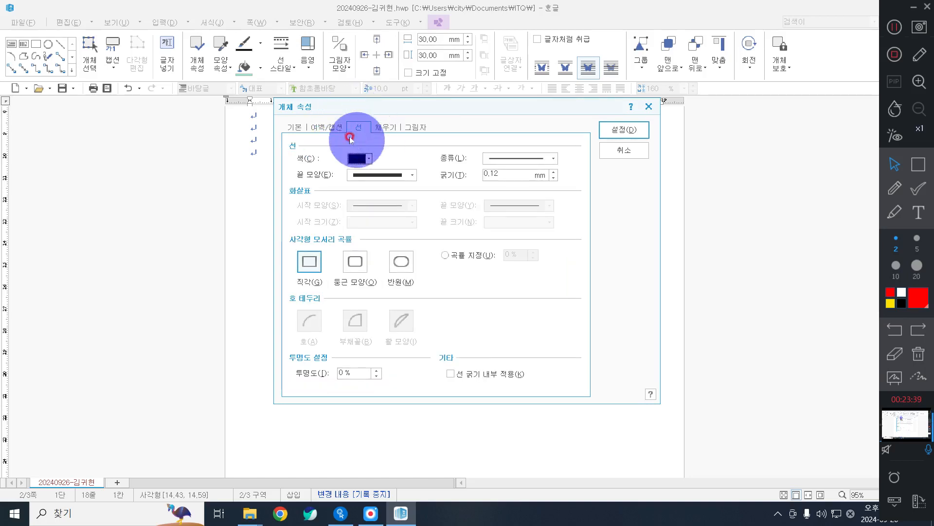
{"action": "left_click", "coordinate": [355, 262]}
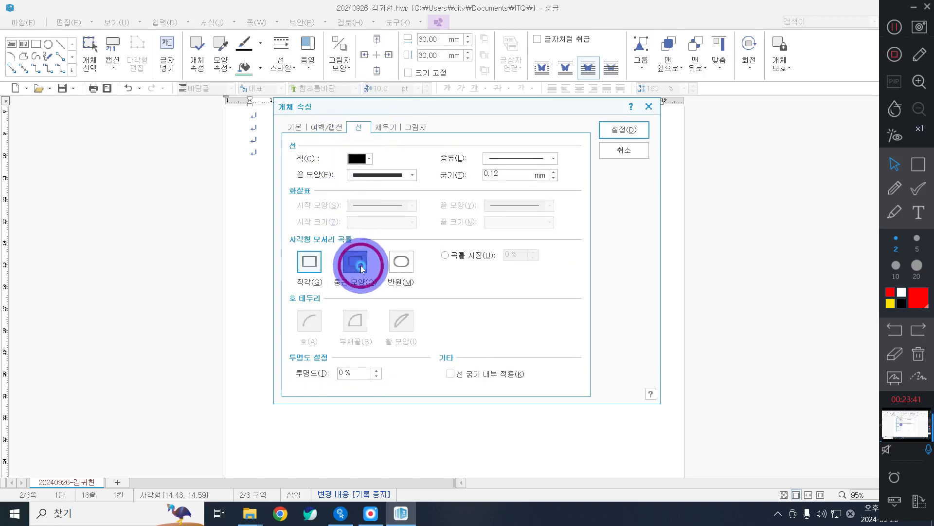
{"action": "left_click", "coordinate": [606, 129]}
{"action": "left_click", "coordinate": [642, 215]}
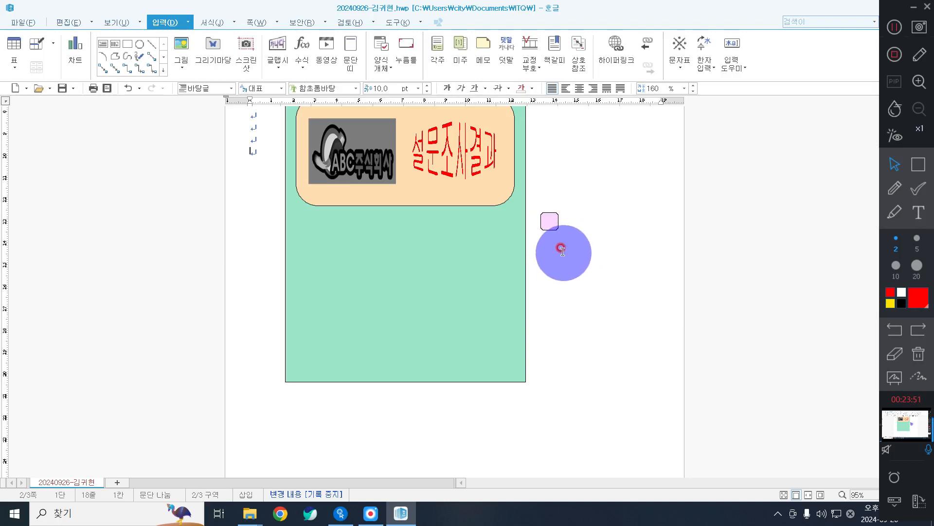
Draw a new rectangle sized 10 × 14 mm with its size locked.
{"action": "left_click_drag", "start_coordinate": [547, 229], "coordinate": [548, 214]}
{"action": "left_click", "coordinate": [585, 232]}
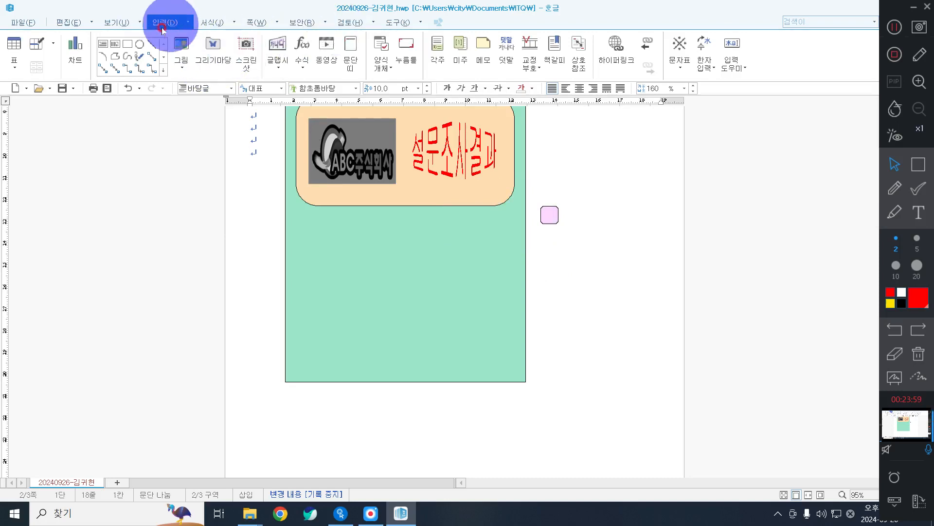
{"action": "left_click", "coordinate": [128, 45]}
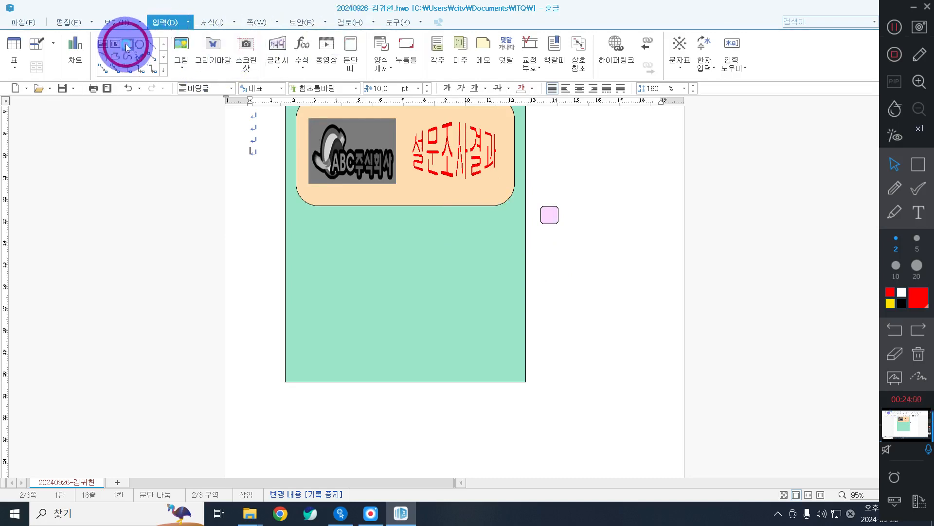
{"action": "left_click", "coordinate": [563, 247]}
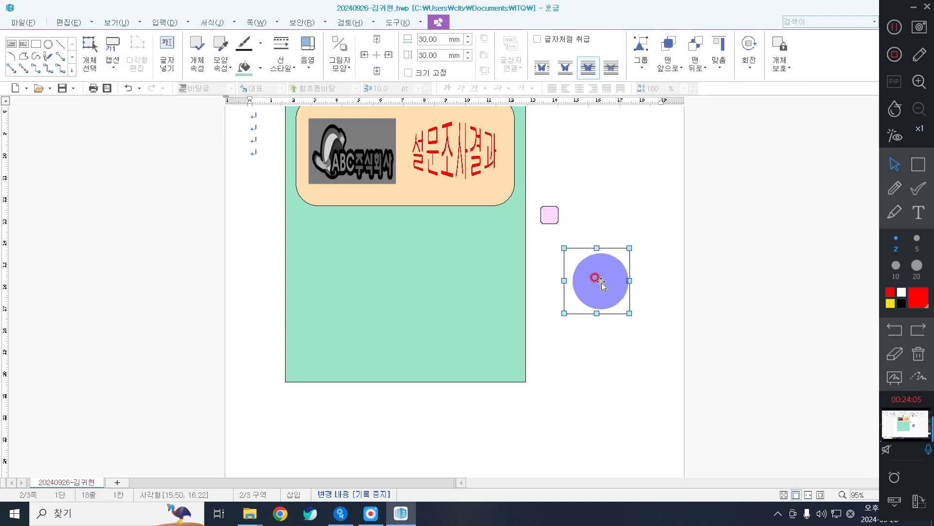
{"action": "double_click", "coordinate": [600, 281]}
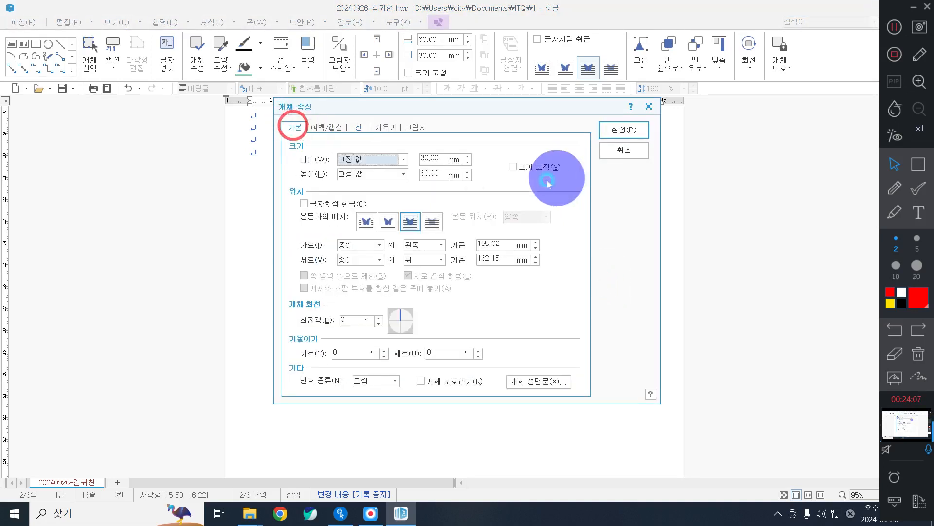
{"action": "double_click", "coordinate": [442, 157]}
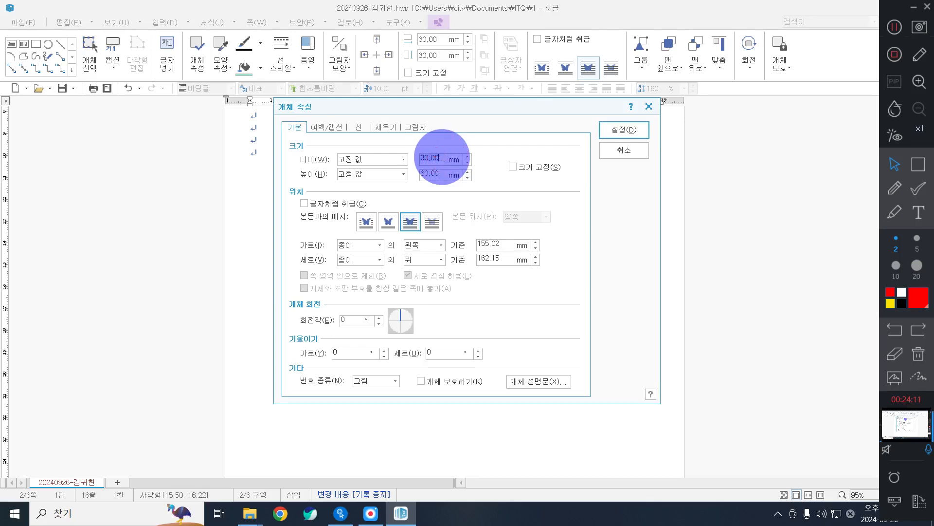
{"action": "key", "text": "alt+s"}
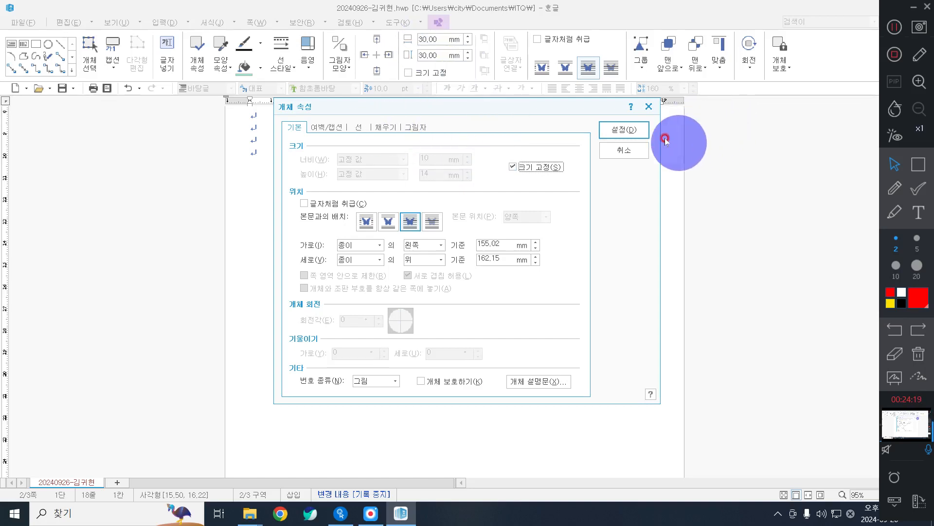
{"action": "left_click", "coordinate": [627, 131]}
Move the small box onto the pink tab and add a text area inside it.
{"action": "left_click_drag", "start_coordinate": [576, 264], "coordinate": [559, 228]}
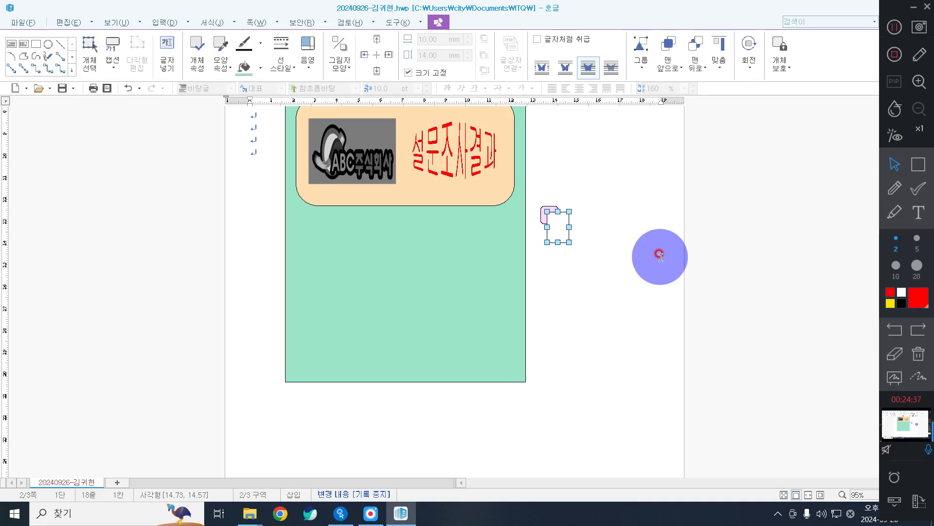
{"action": "left_click", "coordinate": [594, 215]}
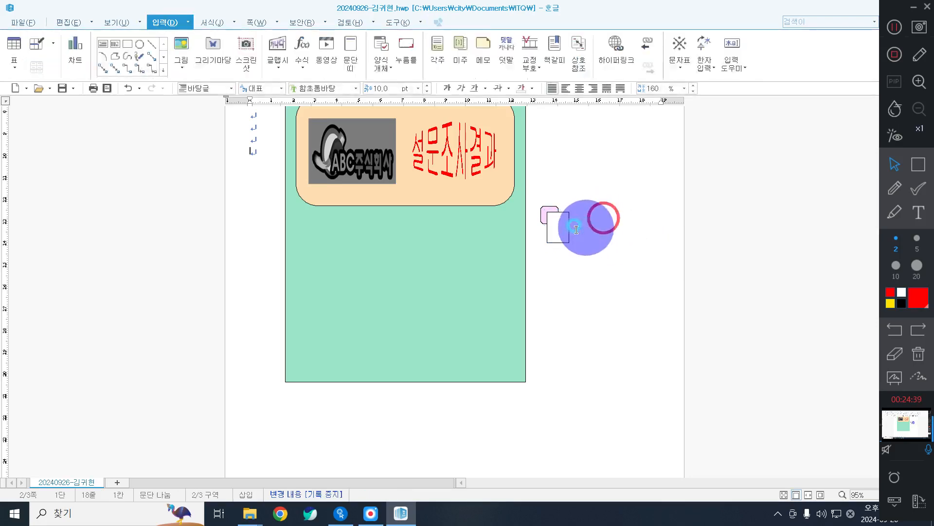
{"action": "left_click", "coordinate": [566, 226]}
{"action": "left_click_drag", "start_coordinate": [559, 224], "coordinate": [559, 225]}
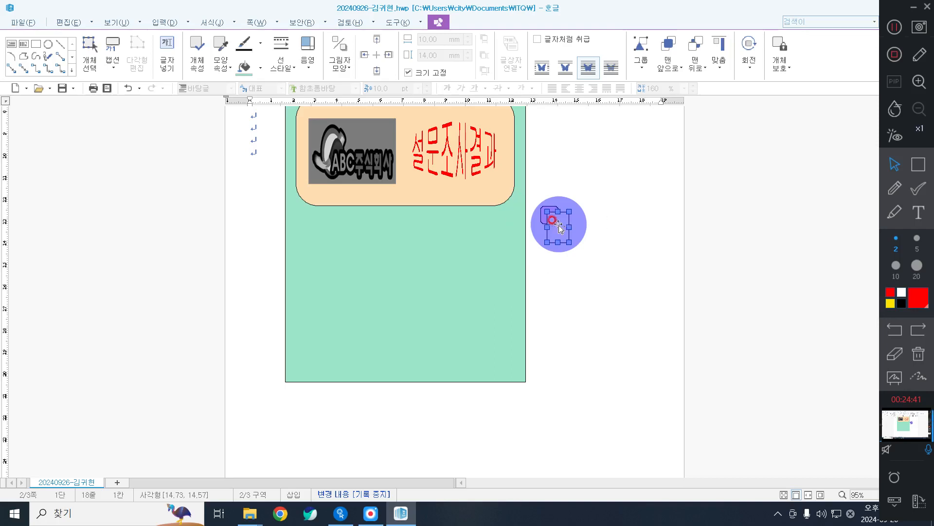
{"action": "right_click", "coordinate": [559, 225]}
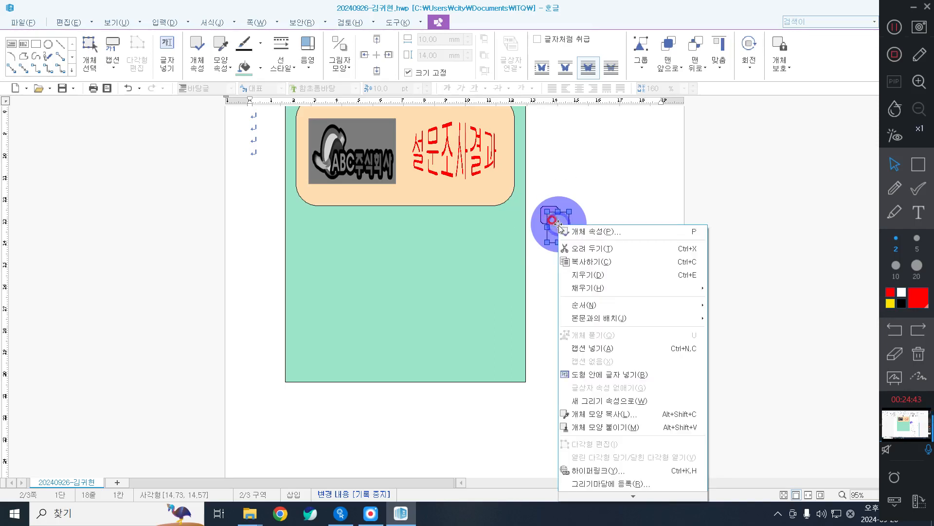
{"action": "left_click", "coordinate": [636, 373]}
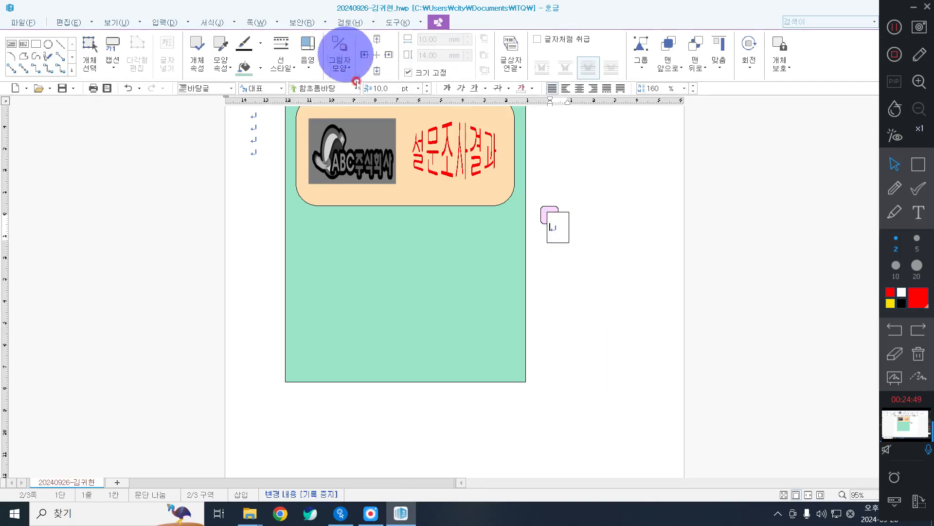
Type the number 1 in 궁서 20 pt, centred inside the box.
{"action": "left_click", "coordinate": [333, 86]}
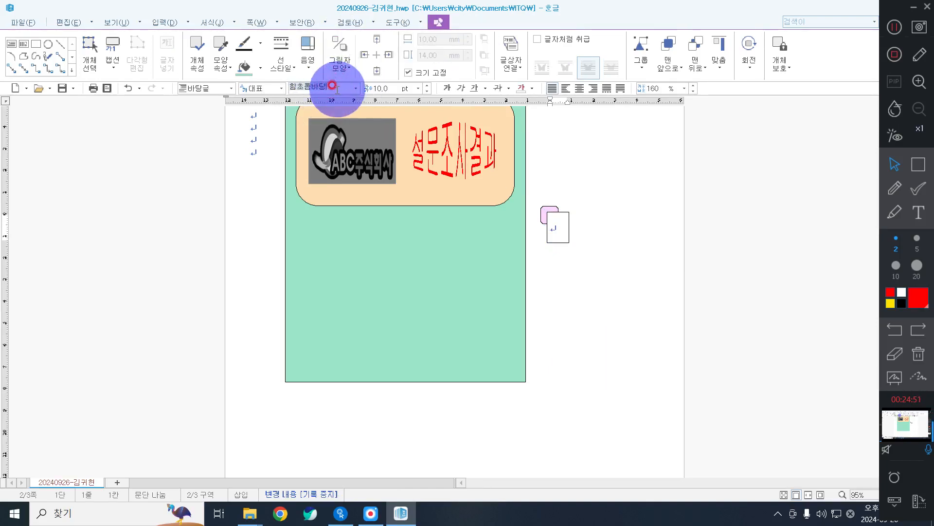
{"action": "key", "text": "BackSpace"}
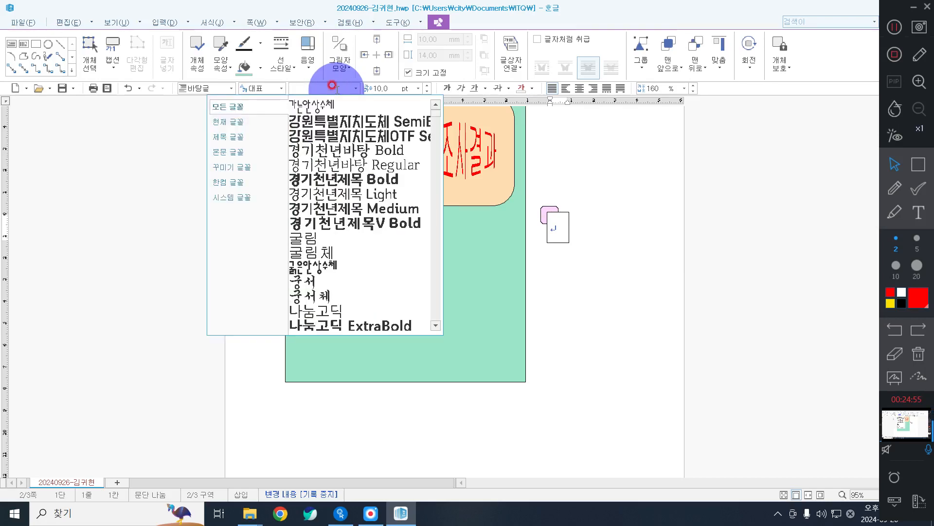
{"action": "type", "text": "궁서"}
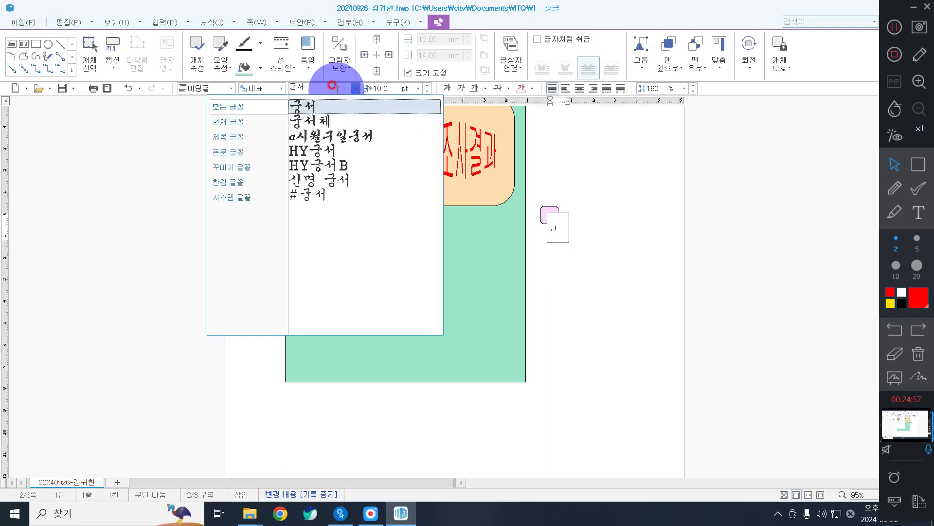
{"action": "key", "text": "Return"}
{"action": "left_click", "coordinate": [375, 88]}
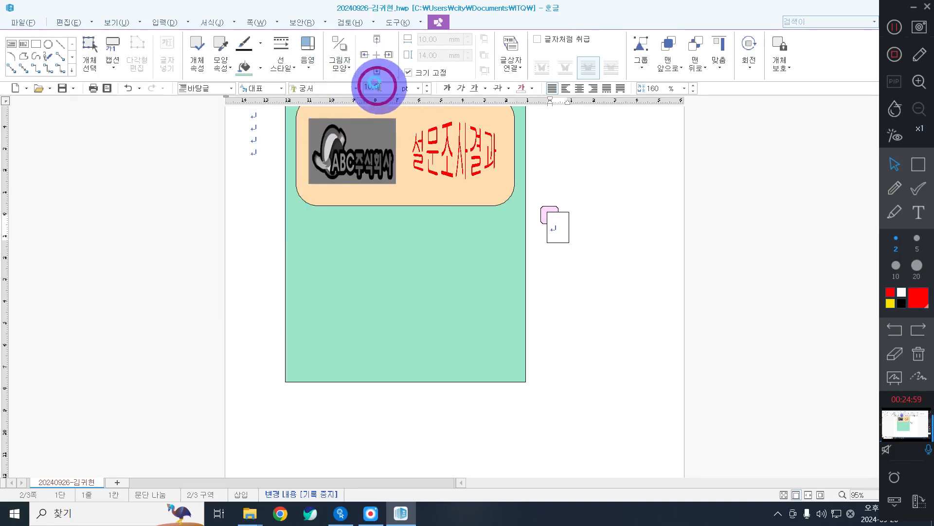
{"action": "type", "text": "20"}
{"action": "key", "text": "Return"}
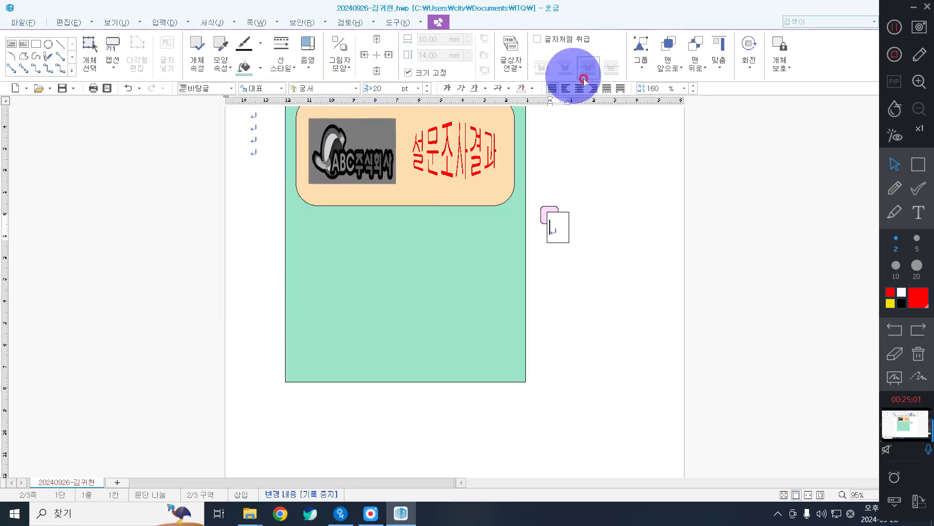
{"action": "type", "text": "1"}
{"action": "left_click", "coordinate": [581, 88]}
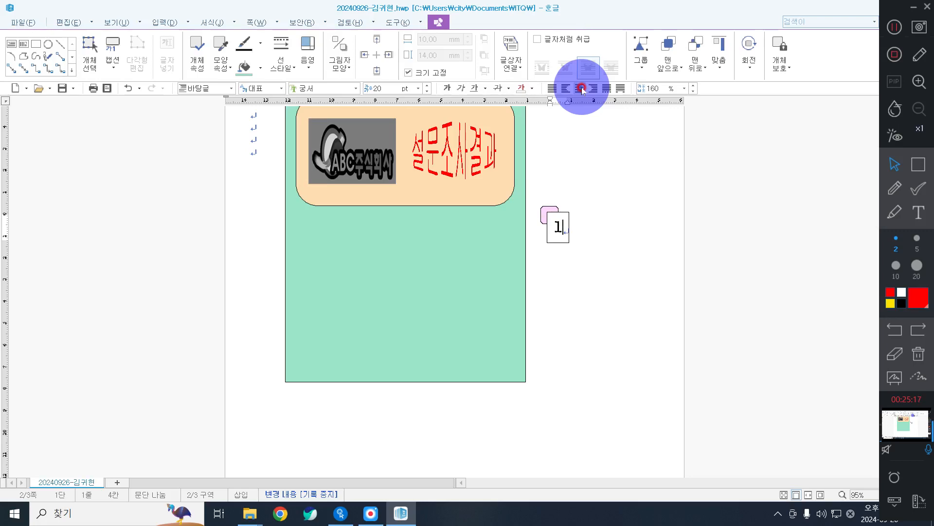
Copy the numbered tab downward to create two more tabs below the first.
{"action": "left_click", "coordinate": [548, 209]}
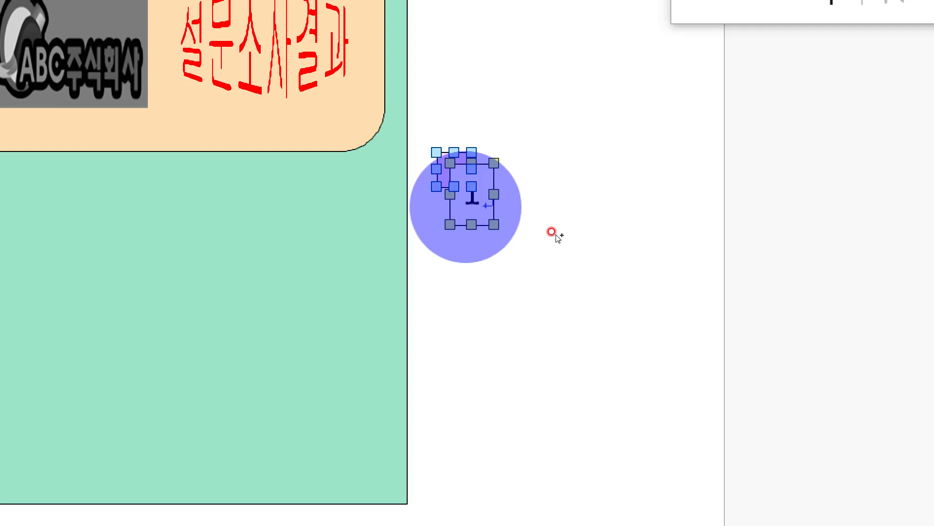
{"action": "mouse_move", "coordinate": [557, 236]}
{"action": "left_mouse_down"}
{"action": "mouse_move", "coordinate": [576, 300]}
{"action": "mouse_move", "coordinate": [564, 296]}
{"action": "mouse_move", "coordinate": [559, 324]}
{"action": "mouse_move", "coordinate": [568, 354]}
{"action": "left_mouse_up"}
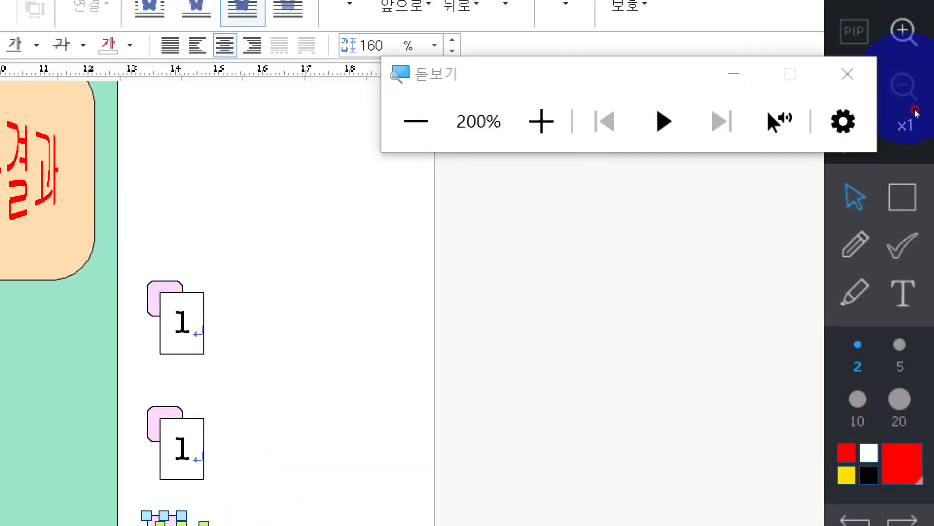
{"action": "left_click", "coordinate": [847, 74]}
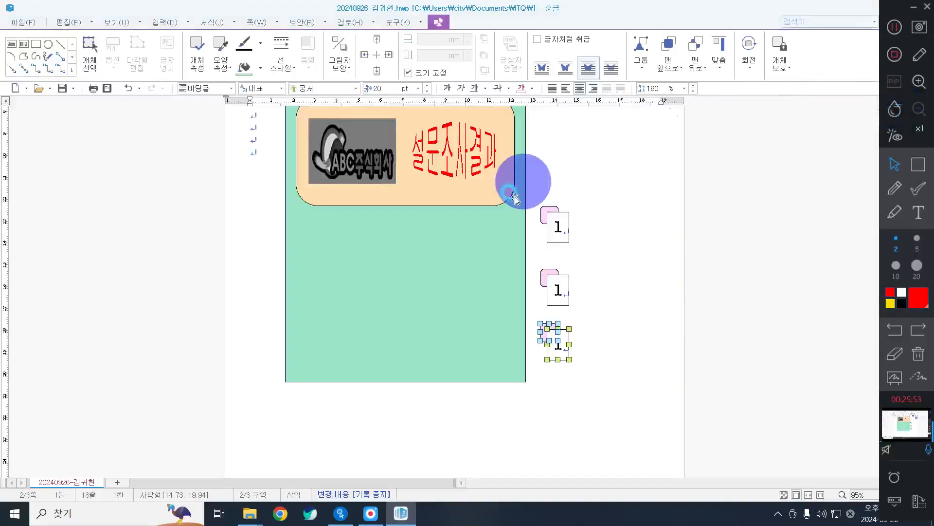
{"action": "left_click", "coordinate": [599, 298]}
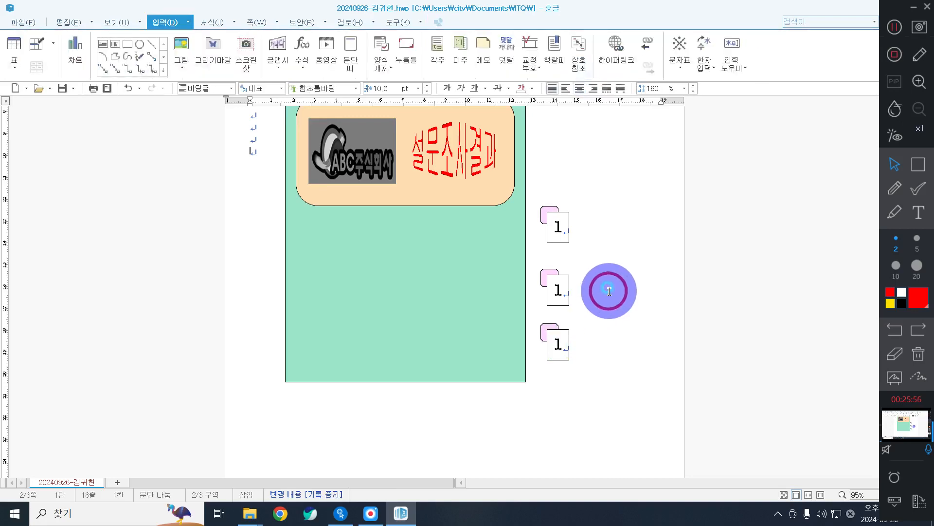
Change the copied tabs' numbers to 2 and 3.
{"action": "left_click", "coordinate": [562, 291]}
{"action": "double_click", "coordinate": [559, 291]}
{"action": "type", "text": "2"}
{"action": "left_click", "coordinate": [559, 341]}
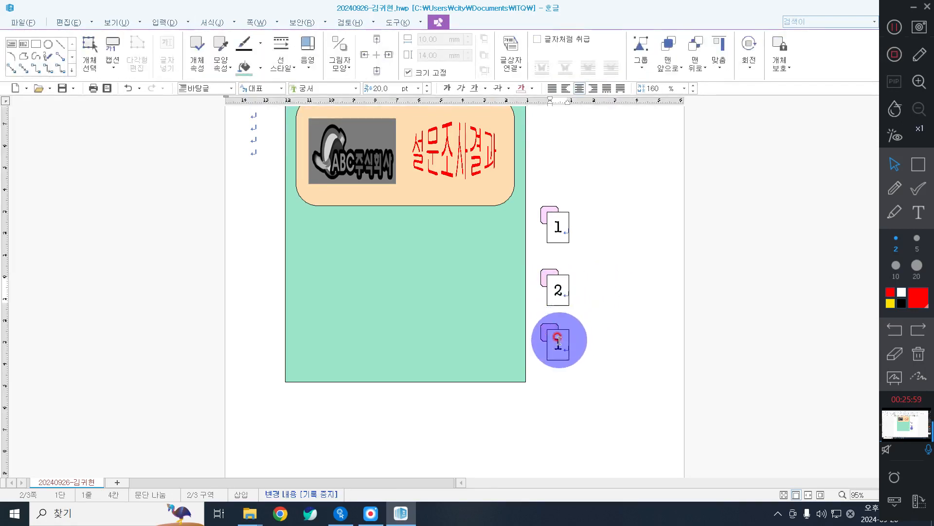
{"action": "double_click", "coordinate": [559, 341]}
{"action": "type", "text": "3"}
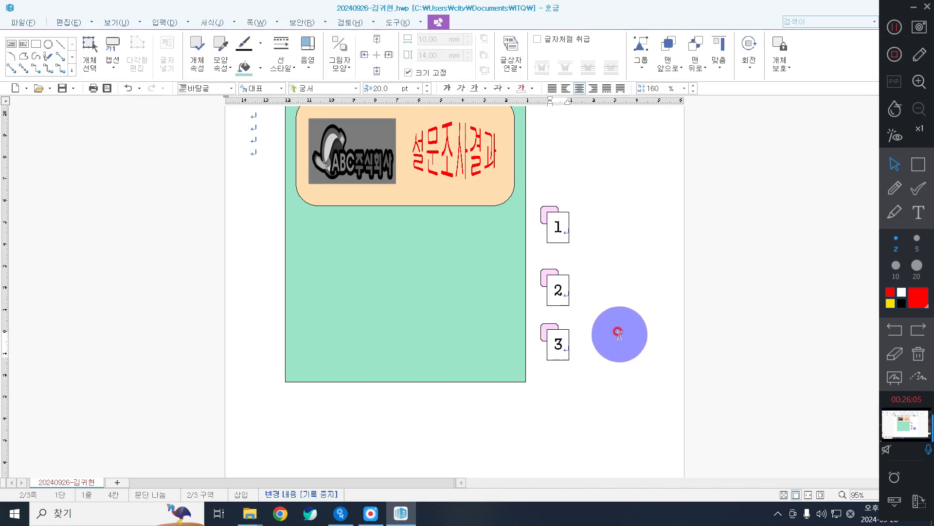
{"action": "left_click", "coordinate": [619, 337]}
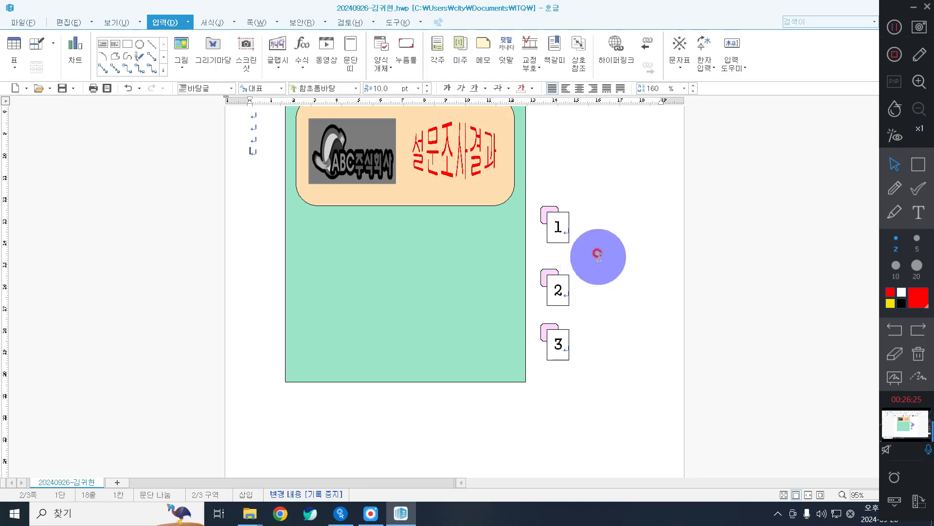
Fill tab 2's small rectangle with a pink-purple shade.
{"action": "left_click", "coordinate": [537, 319]}
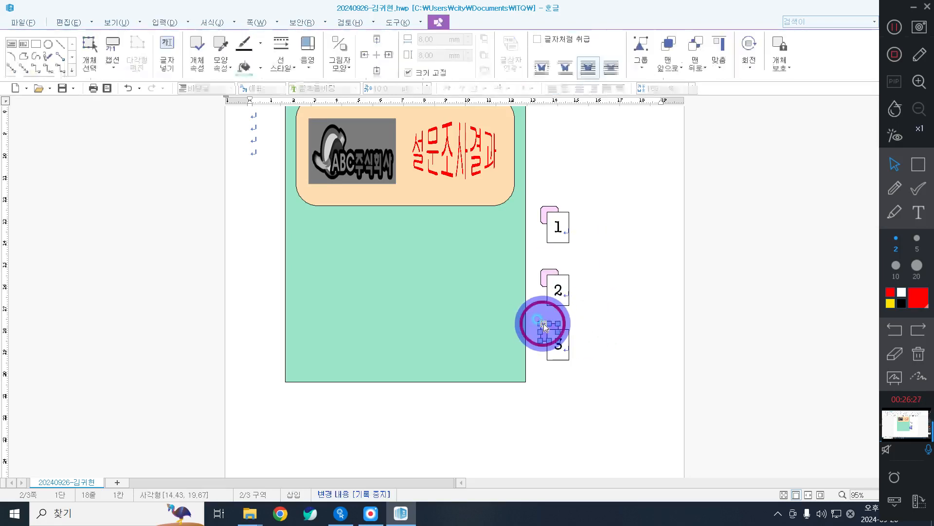
{"action": "left_click", "coordinate": [542, 270]}
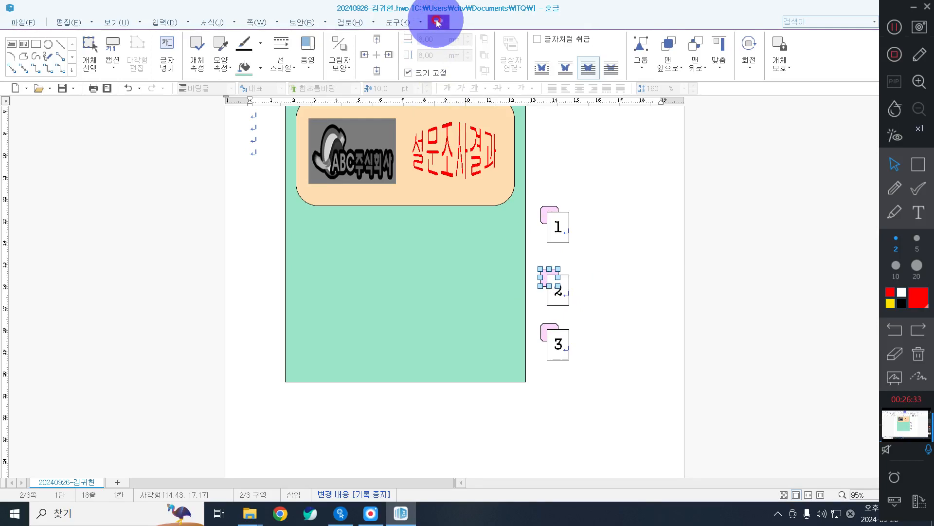
{"action": "left_click", "coordinate": [262, 62]}
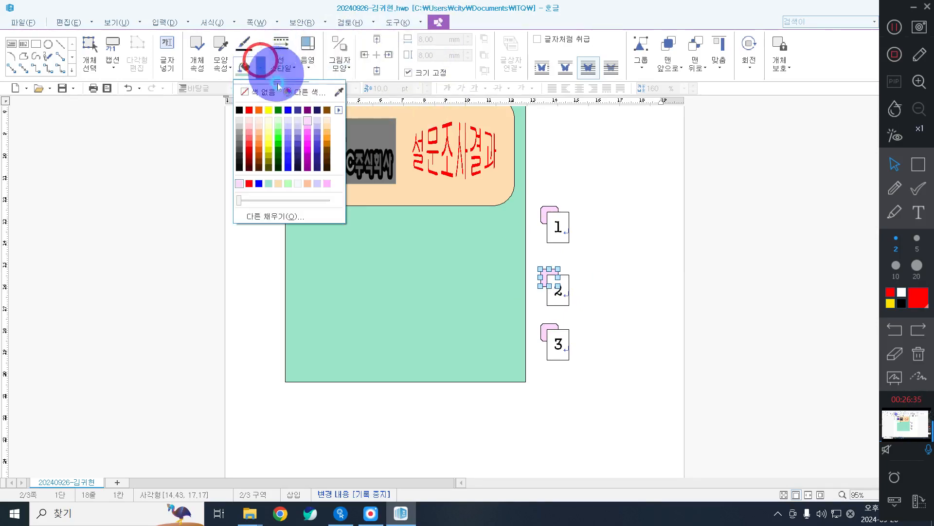
{"action": "left_click", "coordinate": [311, 136]}
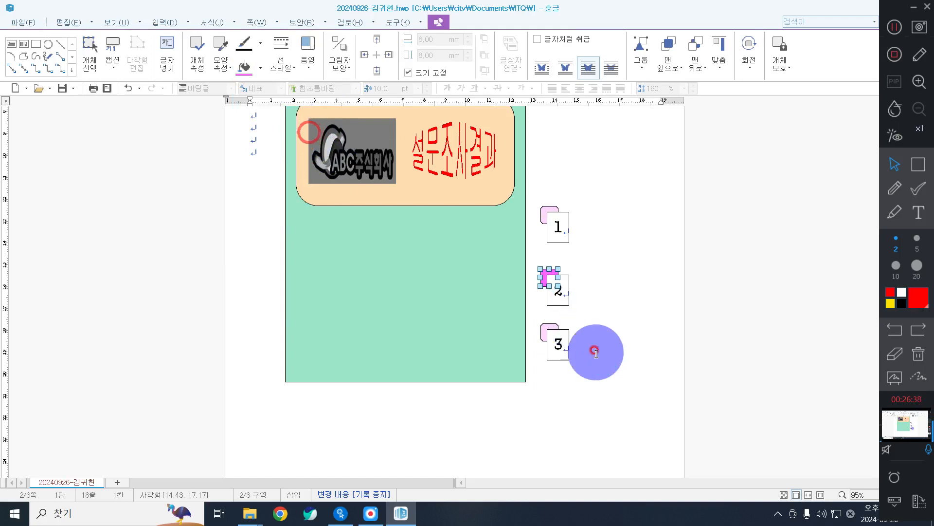
Fill tab 3's small rectangle with magenta.
{"action": "left_click", "coordinate": [541, 325]}
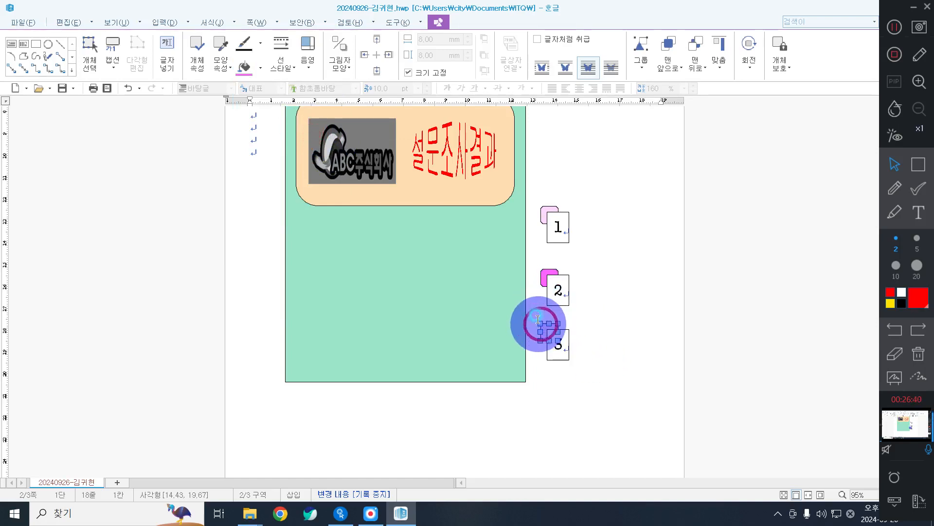
{"action": "left_click", "coordinate": [261, 64]}
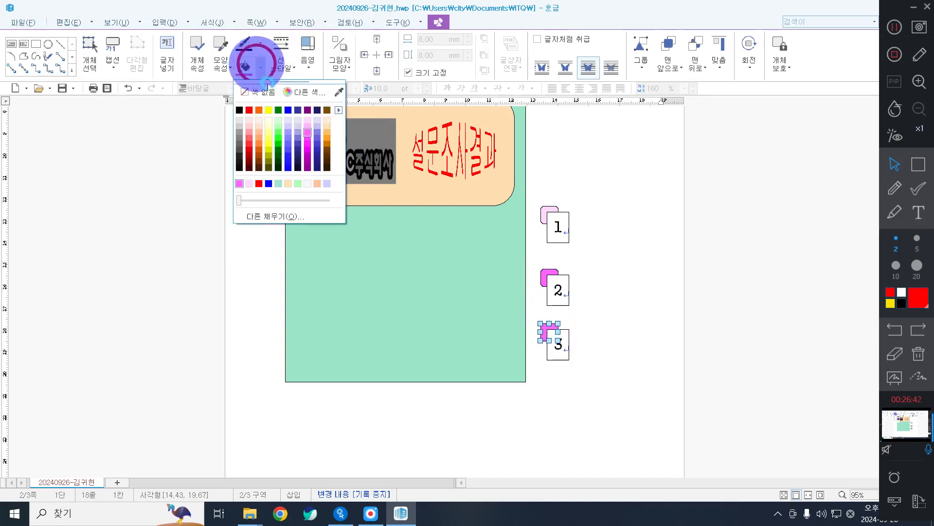
{"action": "left_click", "coordinate": [309, 152]}
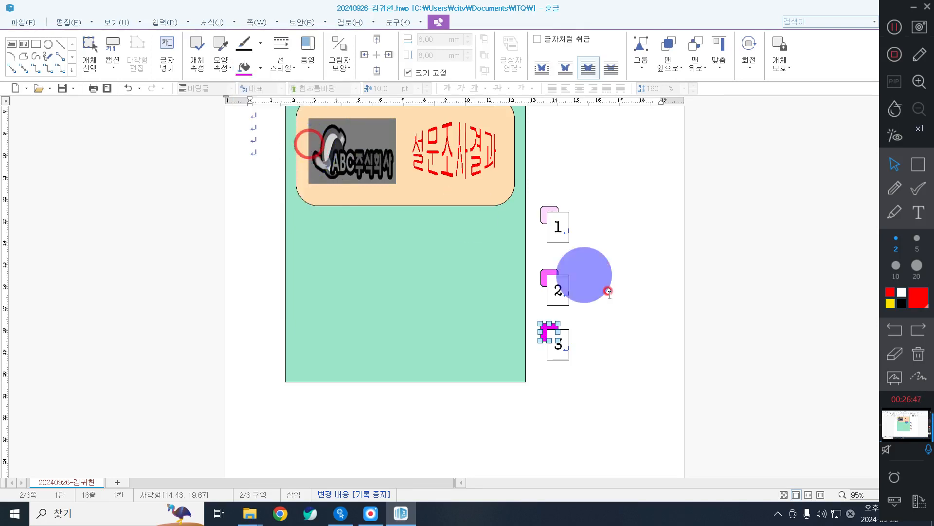
{"action": "left_click", "coordinate": [634, 317]}
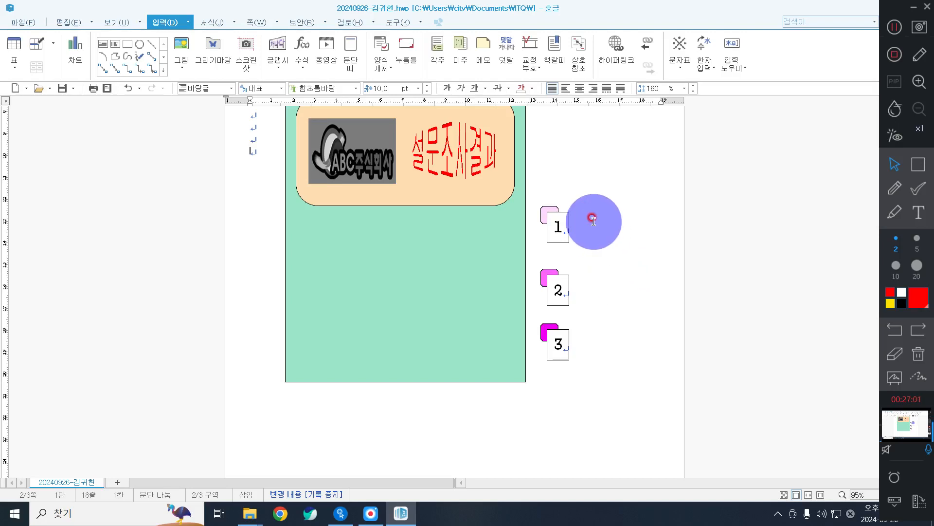
Check the fill settings in tab 3 rectangle's properties and cancel without changes.
{"action": "left_click", "coordinate": [550, 325]}
{"action": "double_click", "coordinate": [550, 325]}
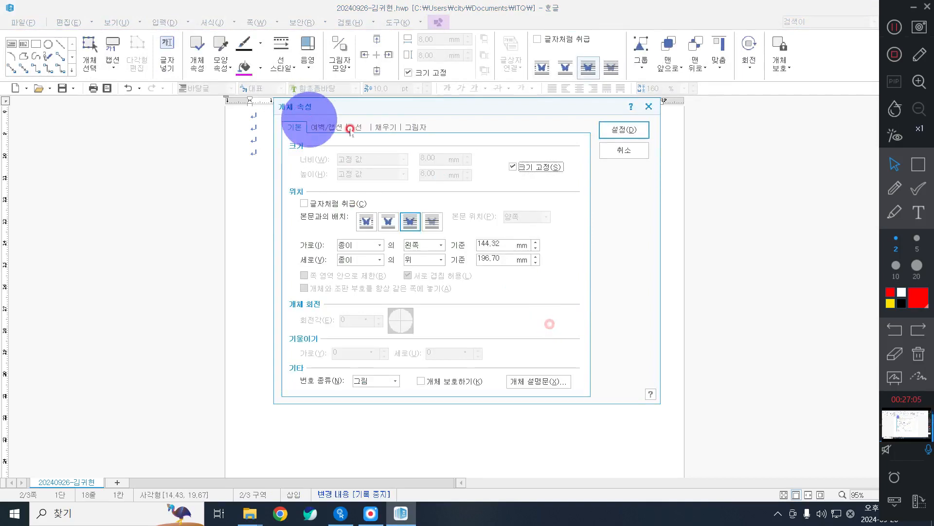
{"action": "left_click", "coordinate": [381, 128]}
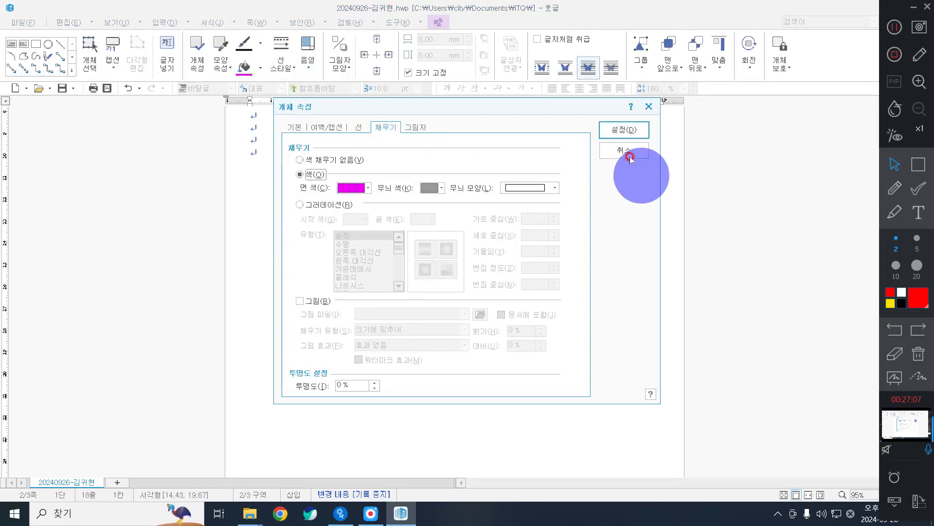
{"action": "left_click", "coordinate": [624, 150]}
{"action": "left_click", "coordinate": [591, 300]}
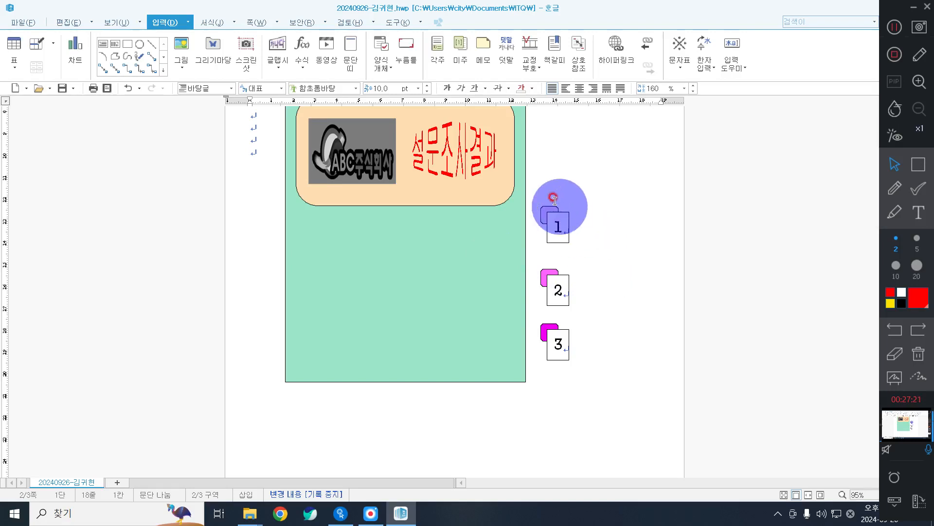
Select all three tab rectangles and number boxes and drag them onto the green panel's left edge.
{"action": "left_click", "coordinate": [547, 210]}
{"action": "left_click", "coordinate": [560, 237], "text": "shift"}
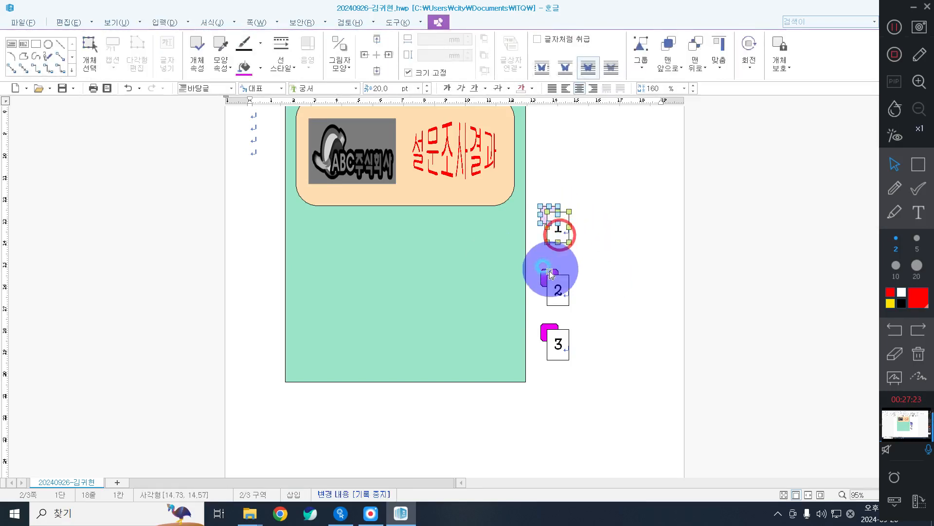
{"action": "left_click", "coordinate": [546, 273], "text": "shift"}
{"action": "left_click", "coordinate": [562, 299], "text": "shift"}
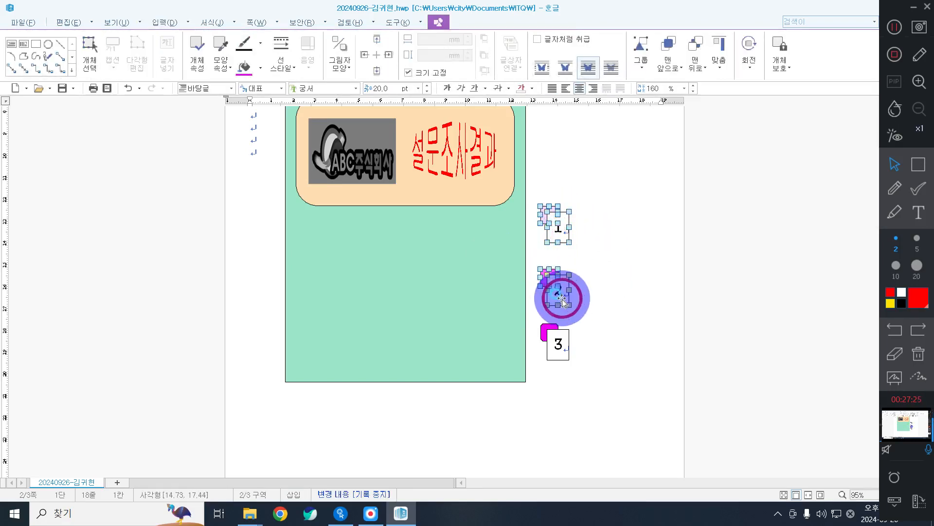
{"action": "left_click", "coordinate": [545, 330], "text": "shift"}
{"action": "left_click", "coordinate": [562, 348], "text": "shift"}
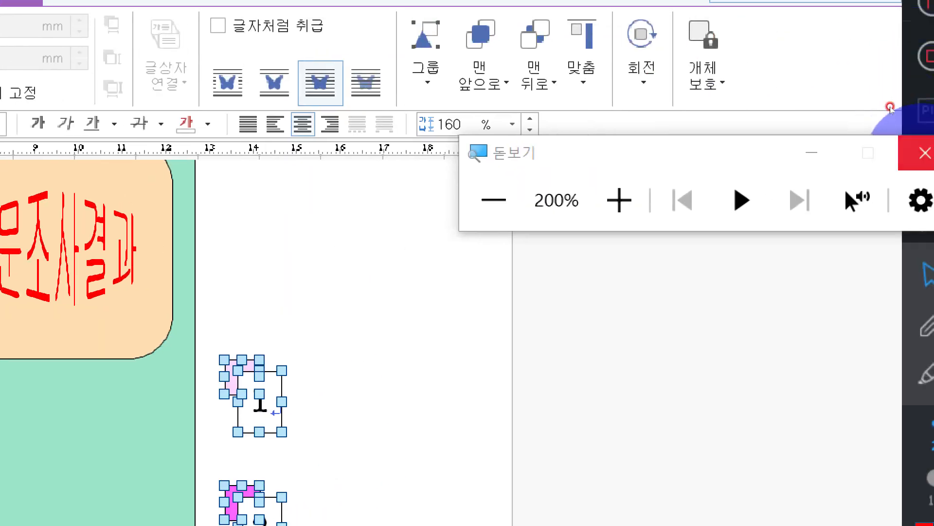
{"action": "left_click", "coordinate": [923, 153]}
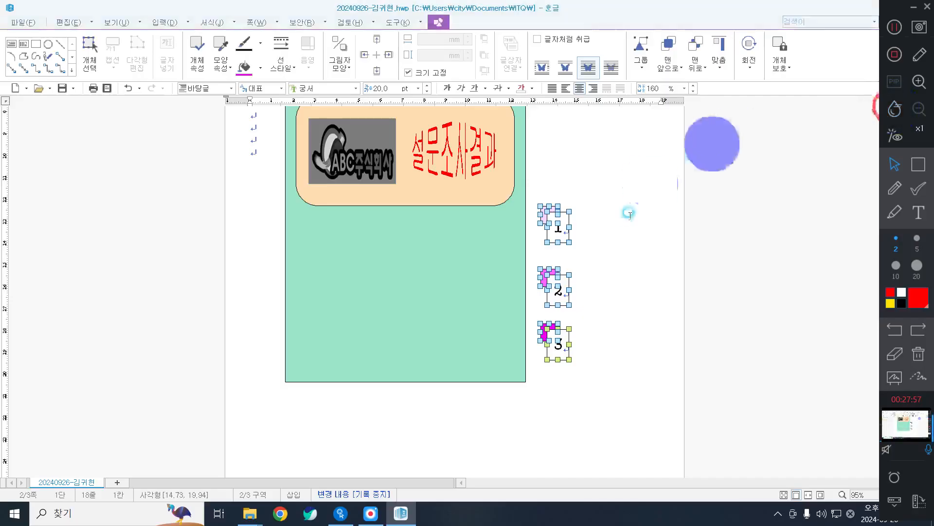
{"action": "left_click_drag", "start_coordinate": [555, 298], "coordinate": [335, 306]}
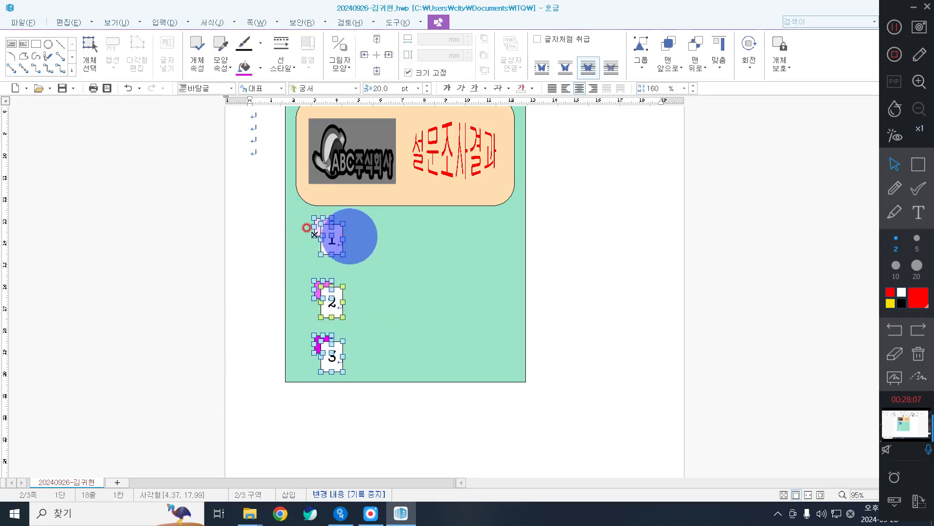
{"action": "left_click_drag", "start_coordinate": [336, 308], "coordinate": [315, 314]}
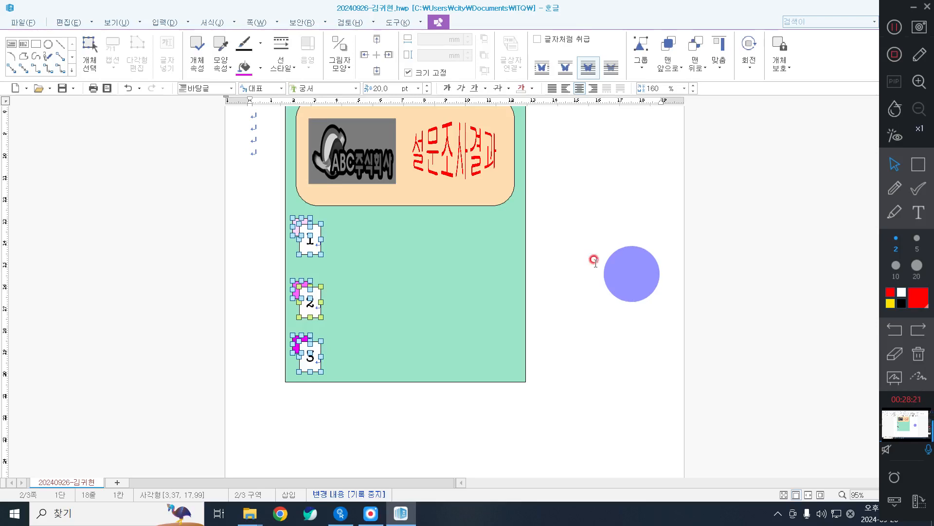
{"action": "left_click", "coordinate": [607, 273]}
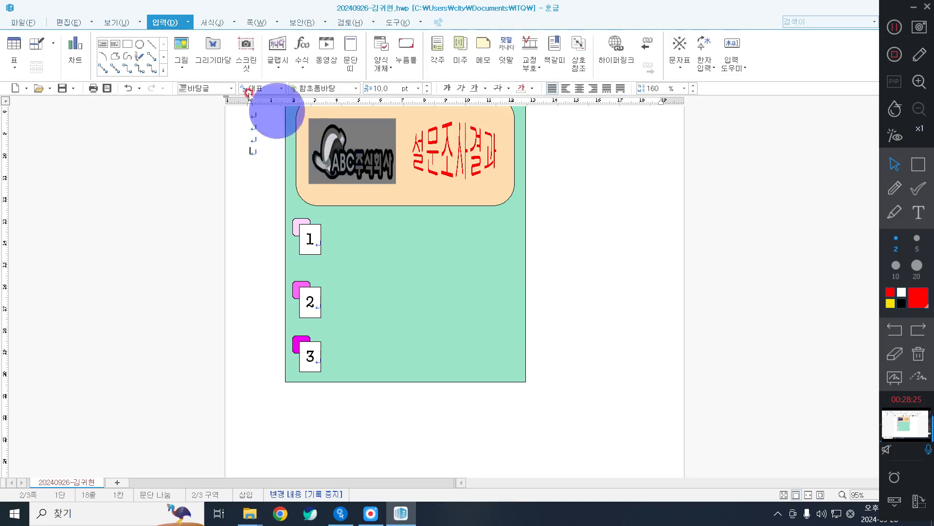
Draw a white rectangle of about 87.62 × 15.82 mm right of tab 1 and trim its right edge.
{"action": "left_click", "coordinate": [127, 46]}
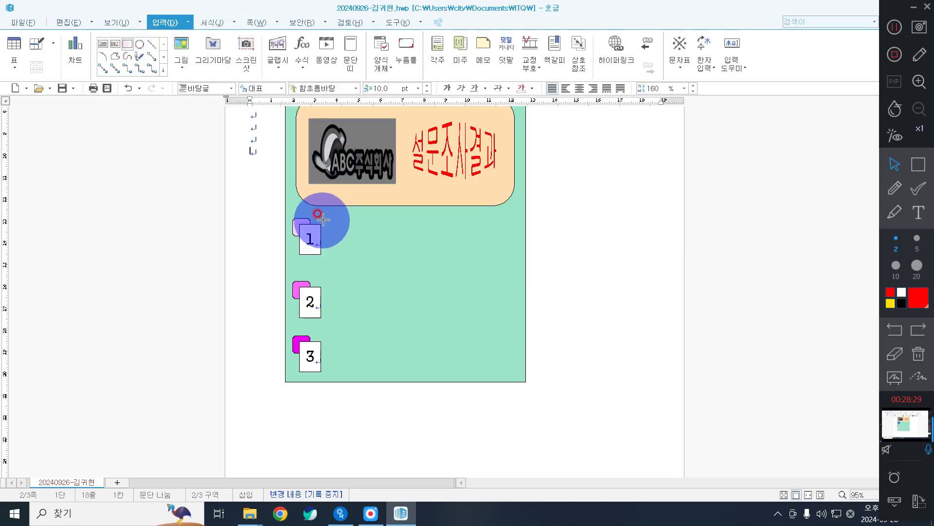
{"action": "mouse_move", "coordinate": [323, 220]}
{"action": "left_mouse_down"}
{"action": "mouse_move", "coordinate": [369, 237]}
{"action": "mouse_move", "coordinate": [514, 255]}
{"action": "mouse_move", "coordinate": [526, 236]}
{"action": "left_mouse_up"}
{"action": "left_click", "coordinate": [556, 287]}
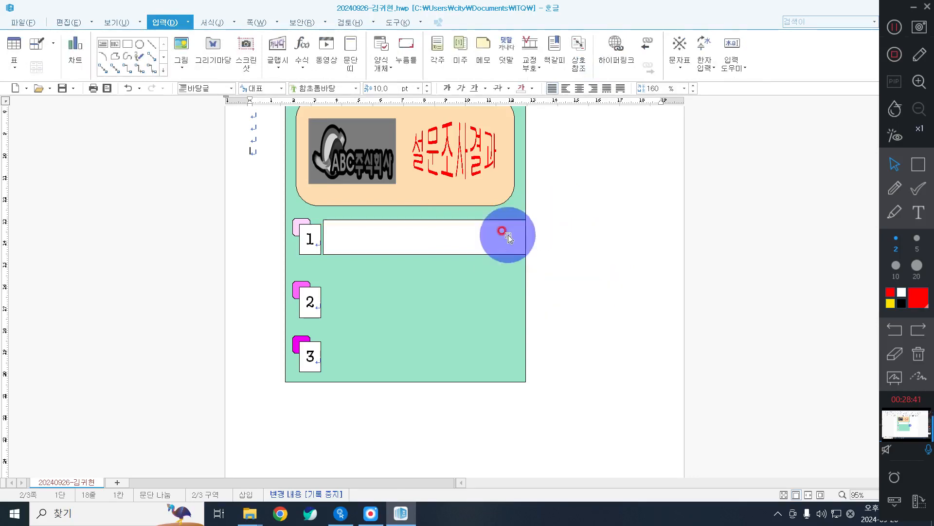
{"action": "left_click", "coordinate": [503, 237]}
{"action": "left_click_drag", "start_coordinate": [523, 237], "coordinate": [514, 237]}
{"action": "left_click", "coordinate": [634, 248]}
{"action": "left_click", "coordinate": [472, 236]}
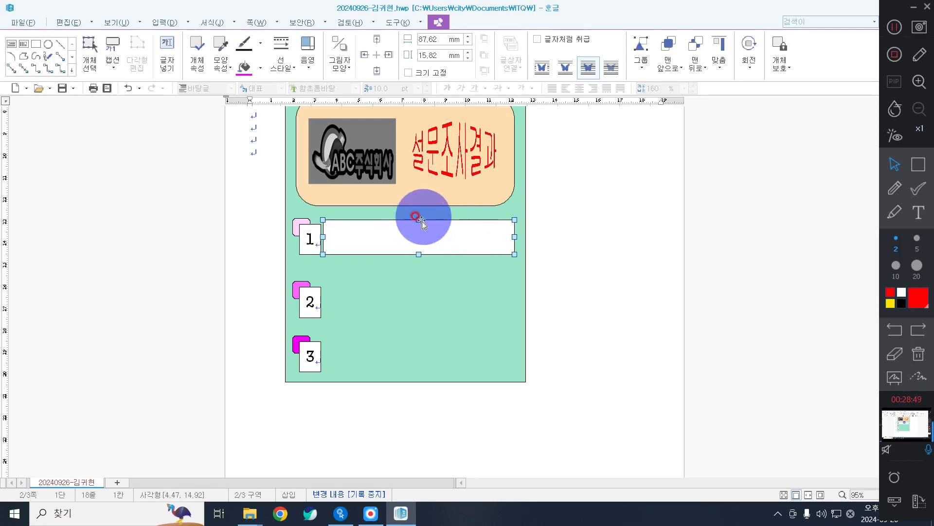
Type '씩씩하고 멋진 운동선수' inside the white rectangle and select all of it.
{"action": "right_click", "coordinate": [408, 243]}
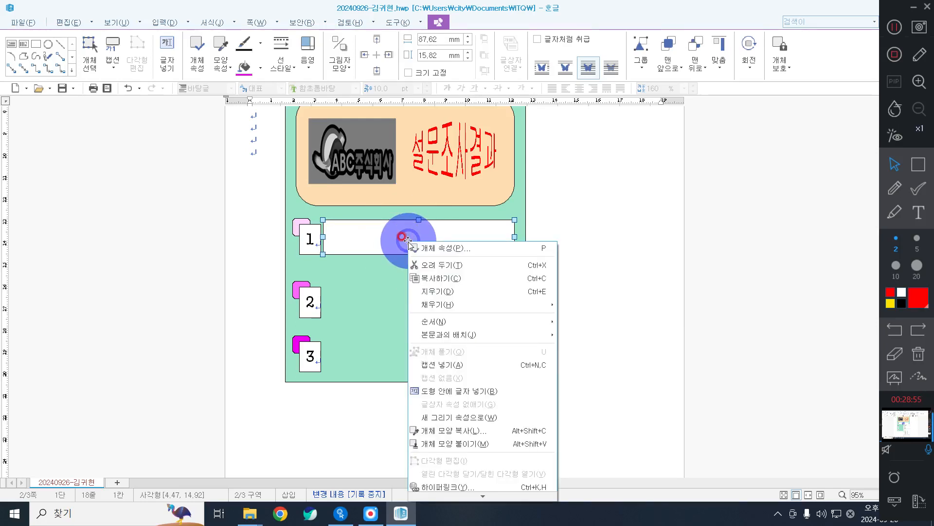
{"action": "left_click", "coordinate": [477, 391]}
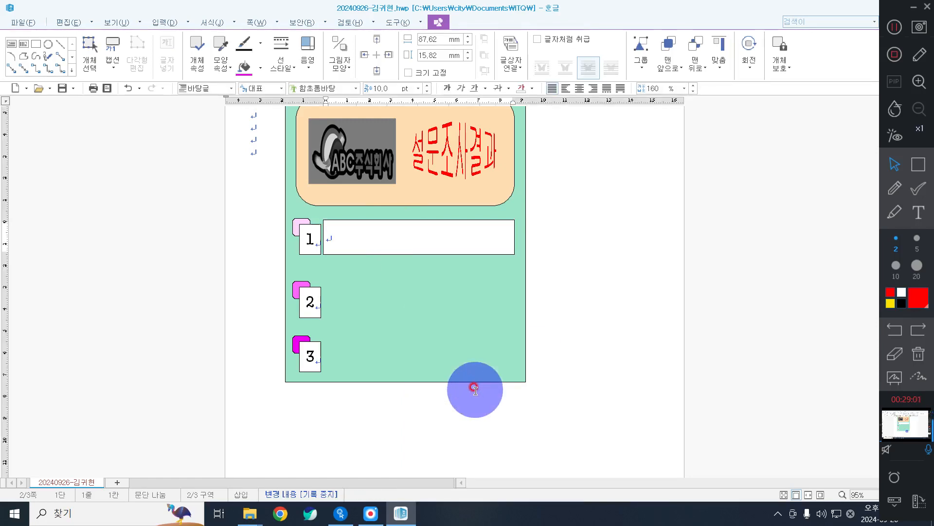
{"action": "type", "text": "씩씩함고 "}
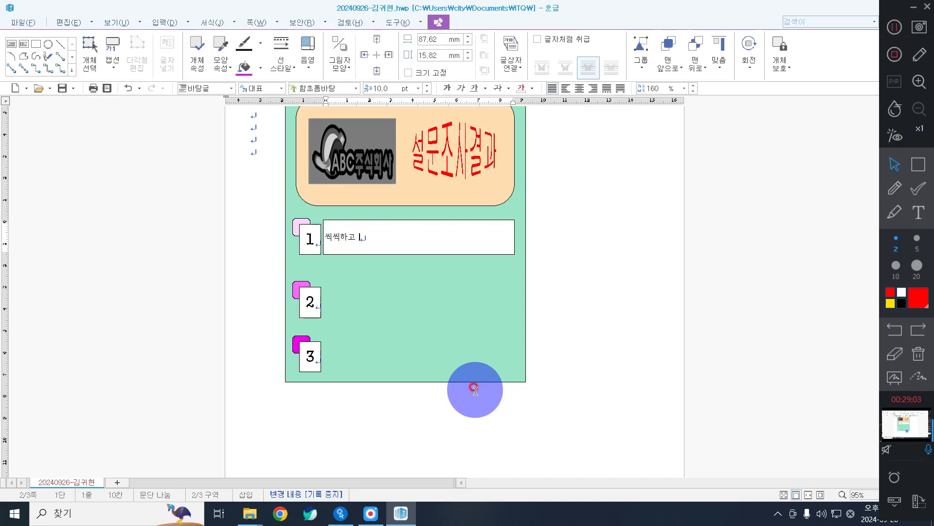
{"action": "type", "text": "멋진 운동선수"}
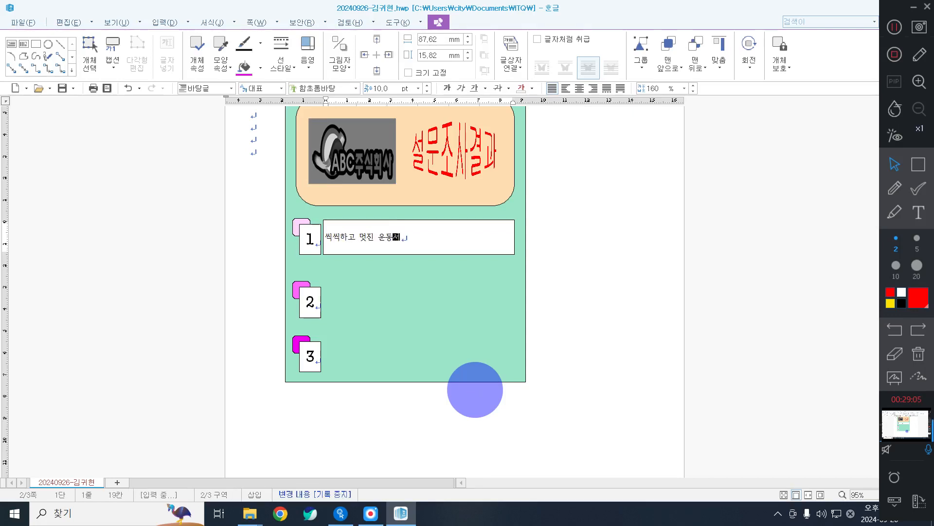
{"action": "type", "text": "ㅁ"}
{"action": "key", "text": "ctrl+a"}
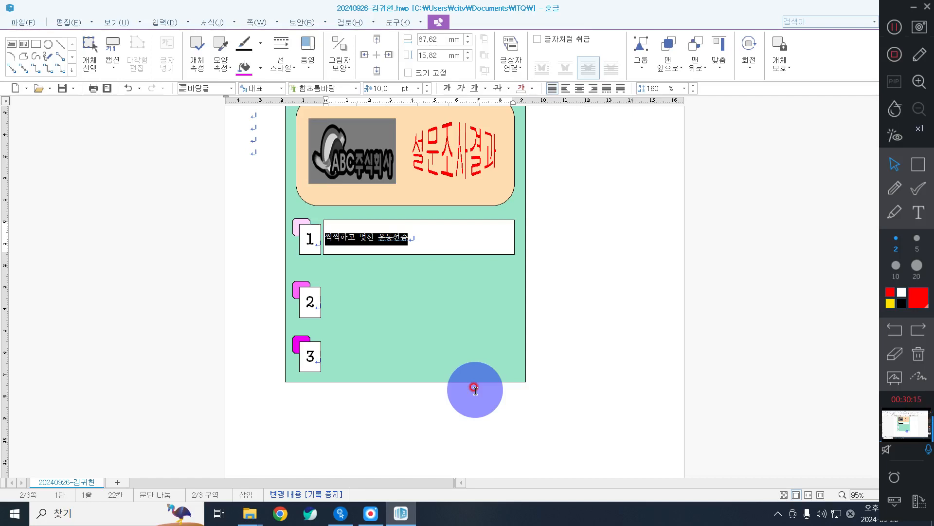
Correct the final syllable so box 1 reads '씩씩하고 멋진 운동선수', then select the whole line.
{"action": "left_click", "coordinate": [429, 235]}
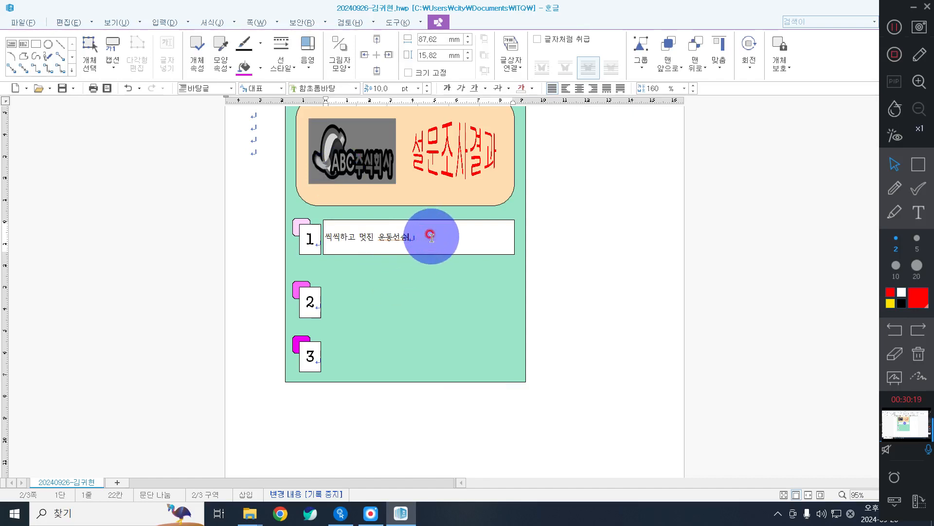
{"action": "key", "text": "BackSpace"}
{"action": "type", "text": "수"}
{"action": "key", "text": "ctrl+a"}
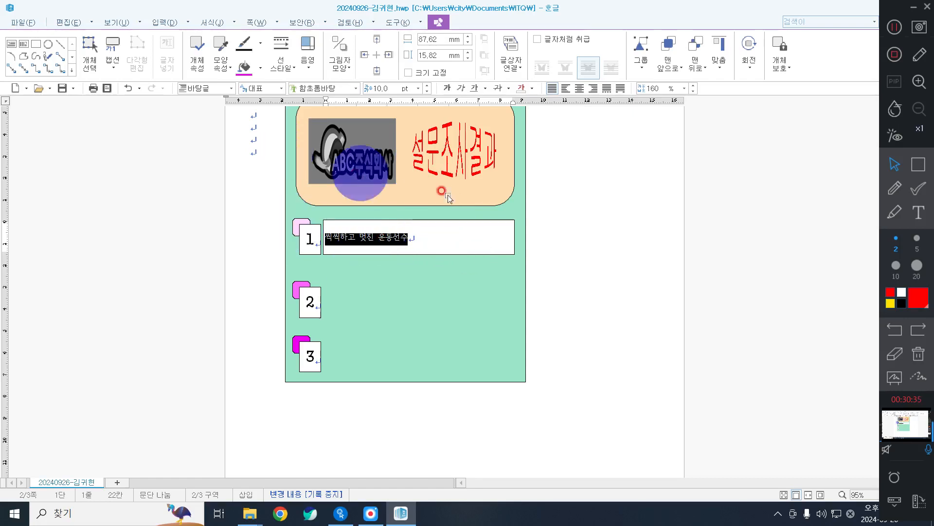
Format '씩씩하고 멋진 운동선수' in 돋움 at 18 pt, centre-aligned in its box.
{"action": "left_click", "coordinate": [356, 89]}
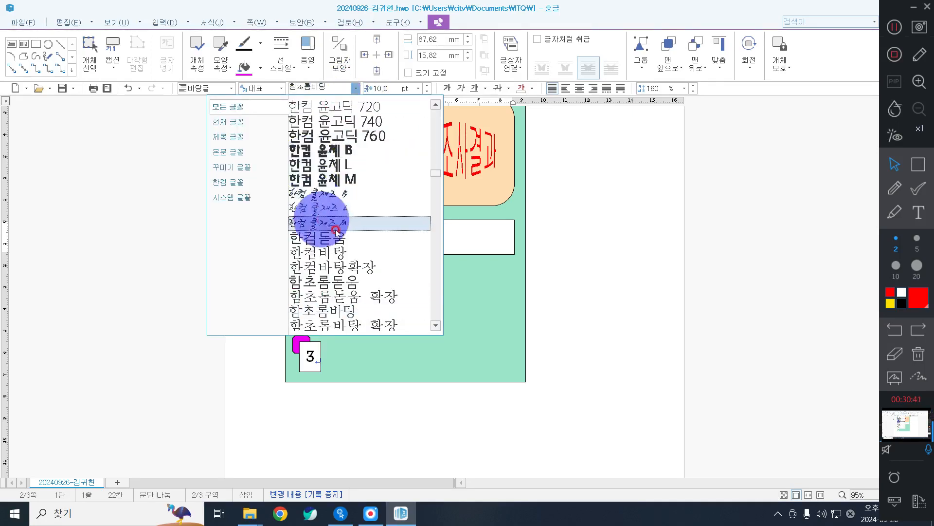
{"action": "scroll", "coordinate": [341, 238], "scroll_direction": "up", "scroll_amount": 9}
{"action": "scroll", "coordinate": [341, 238], "scroll_direction": "up", "scroll_amount": 8}
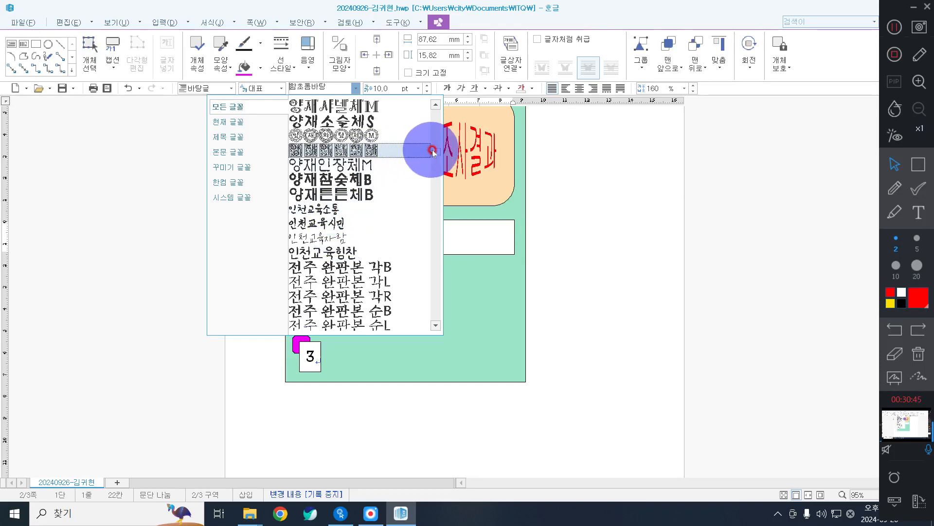
{"action": "left_click_drag", "start_coordinate": [436, 151], "coordinate": [427, 119]}
{"action": "scroll", "coordinate": [344, 261], "scroll_direction": "down", "scroll_amount": 11}
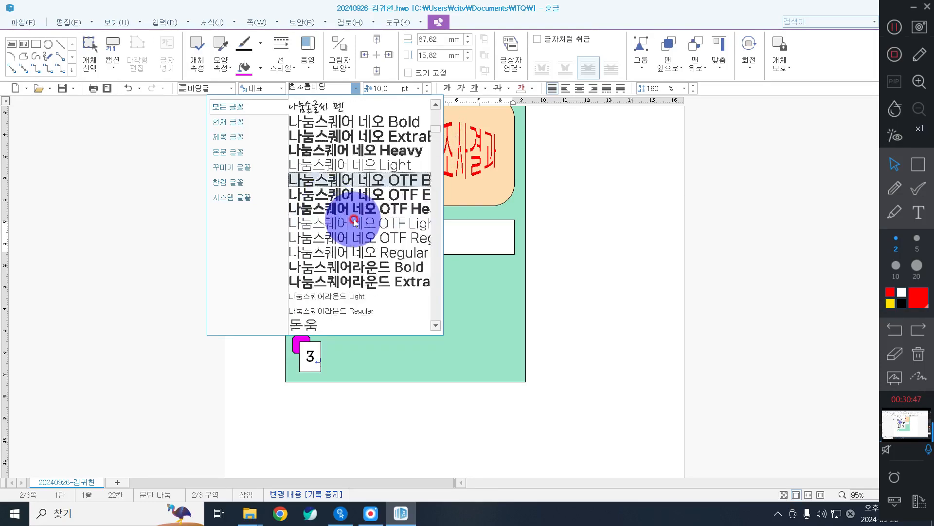
{"action": "scroll", "coordinate": [339, 152], "scroll_direction": "up", "scroll_amount": 3}
{"action": "left_click", "coordinate": [336, 195]}
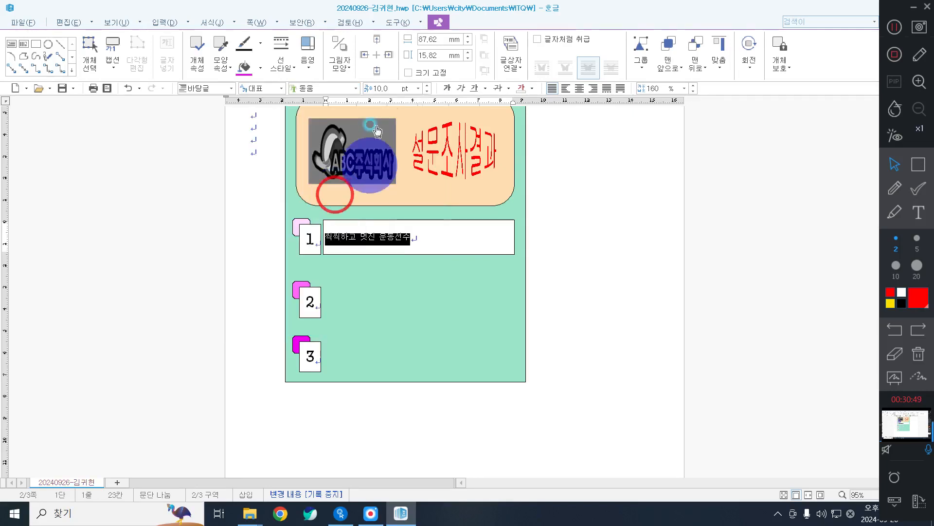
{"action": "left_click", "coordinate": [418, 88]}
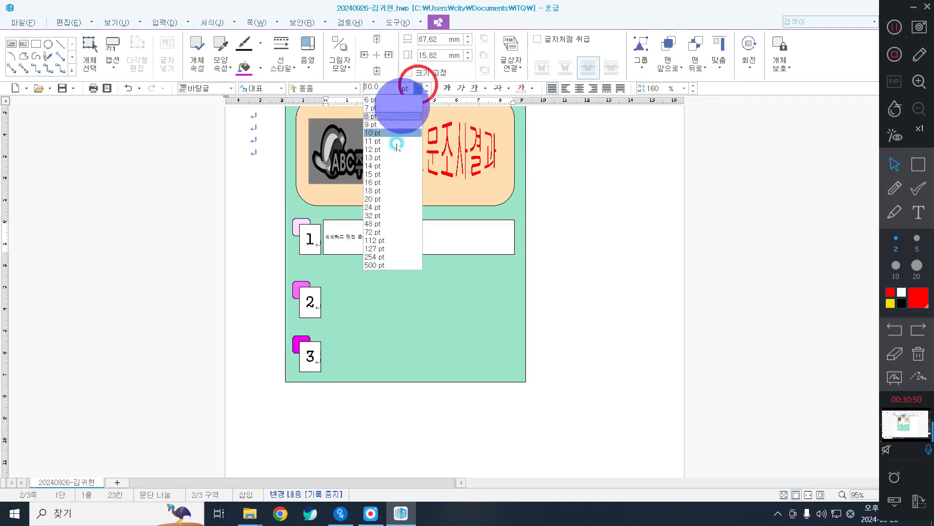
{"action": "left_click", "coordinate": [382, 192]}
{"action": "left_click", "coordinate": [575, 89]}
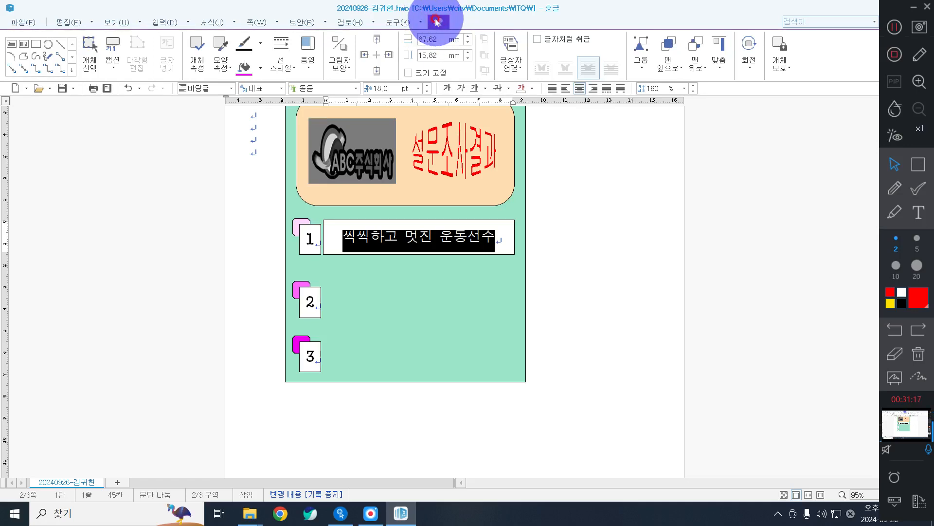
Give the first answer box a dashed outline and no background fill.
{"action": "left_click", "coordinate": [288, 55]}
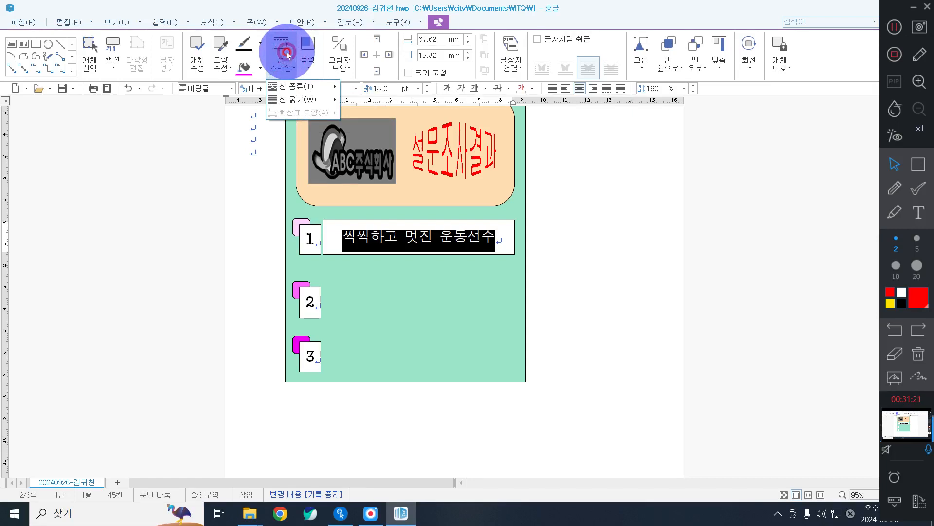
{"action": "mouse_move", "coordinate": [299, 88]}
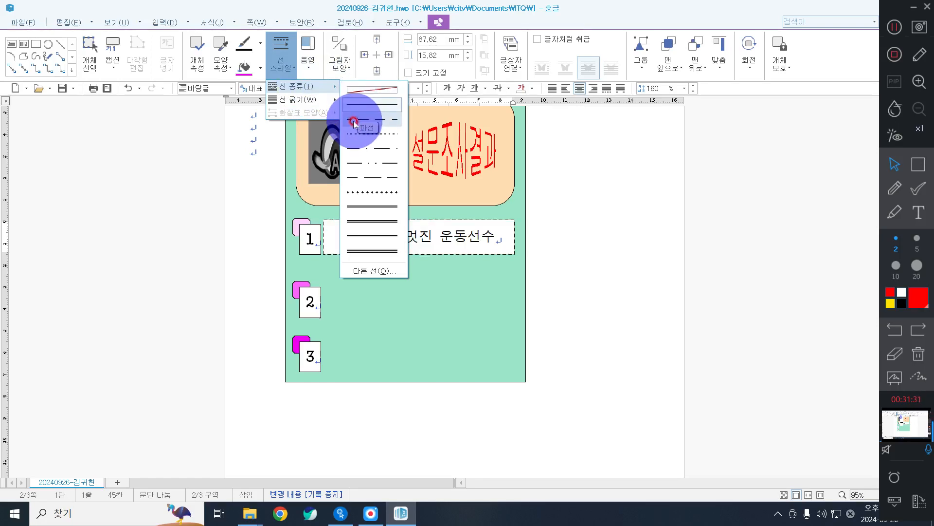
{"action": "left_click", "coordinate": [385, 118]}
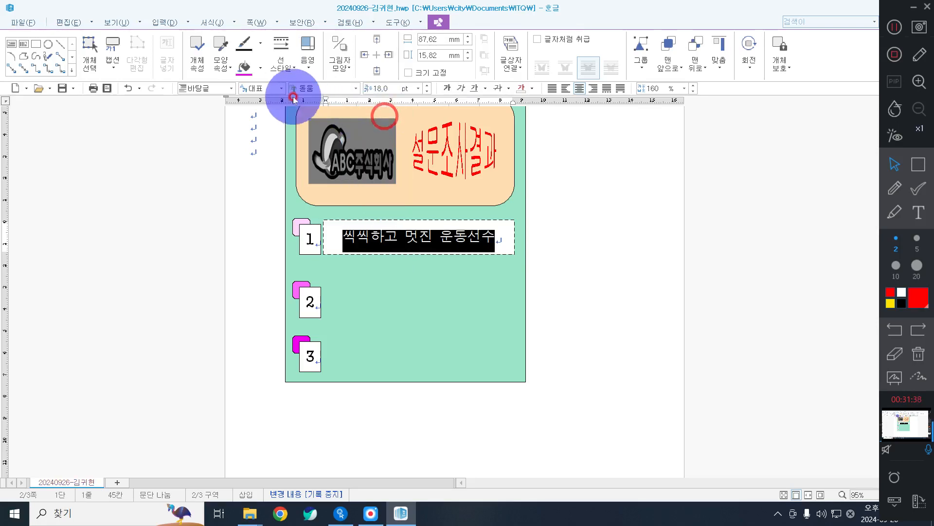
{"action": "left_click", "coordinate": [259, 64]}
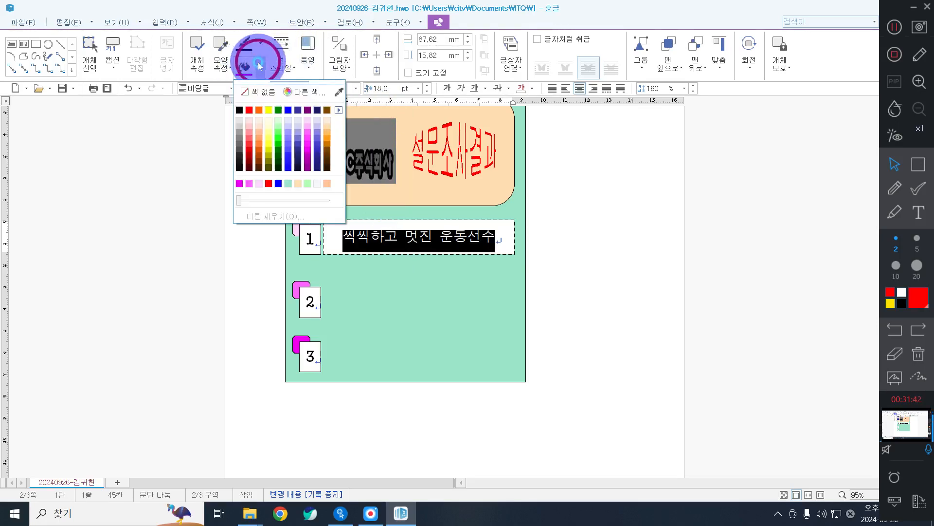
{"action": "left_click", "coordinate": [259, 94]}
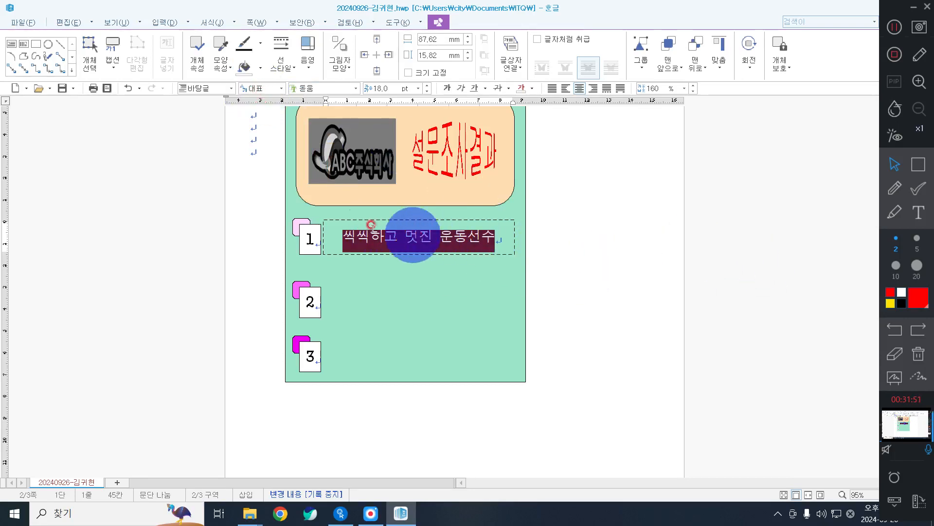
Copy the first answer box down beside tab 2.
{"action": "left_click", "coordinate": [404, 229]}
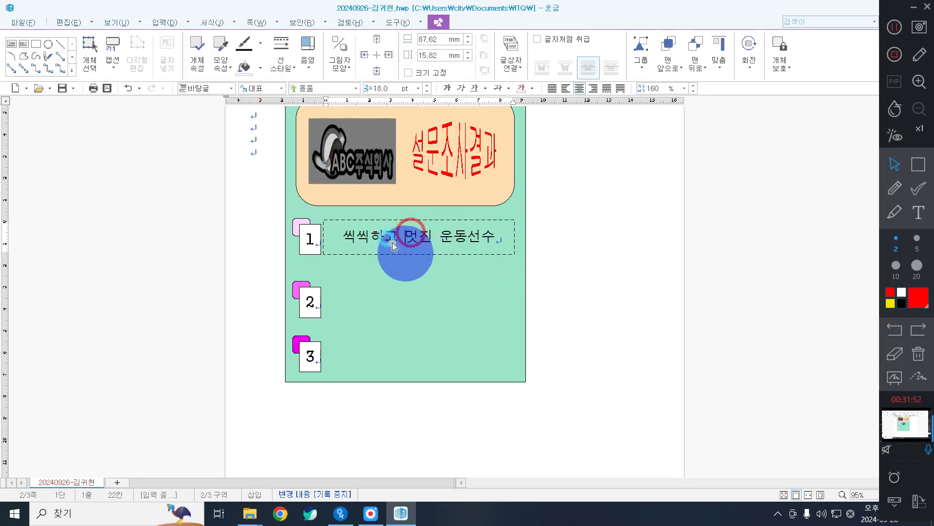
{"action": "double_click", "coordinate": [420, 236]}
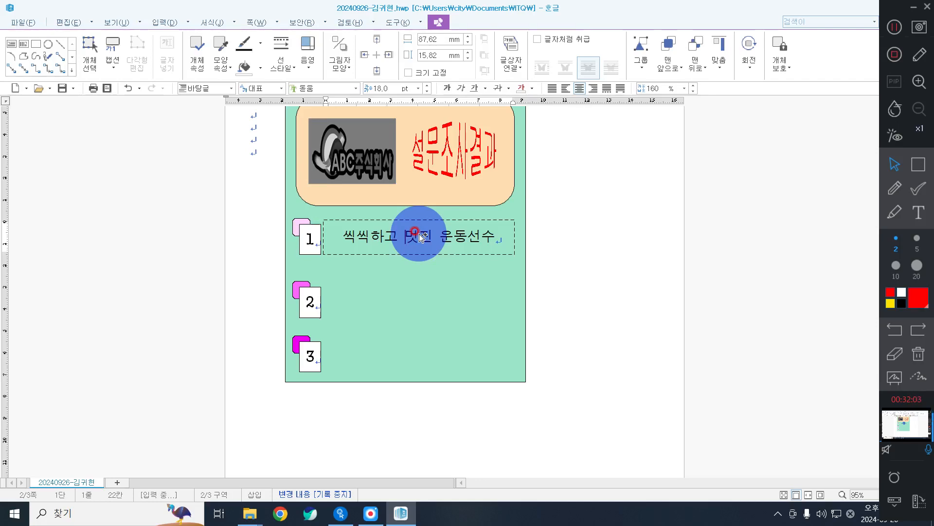
{"action": "left_click_drag", "start_coordinate": [420, 235], "coordinate": [427, 346]}
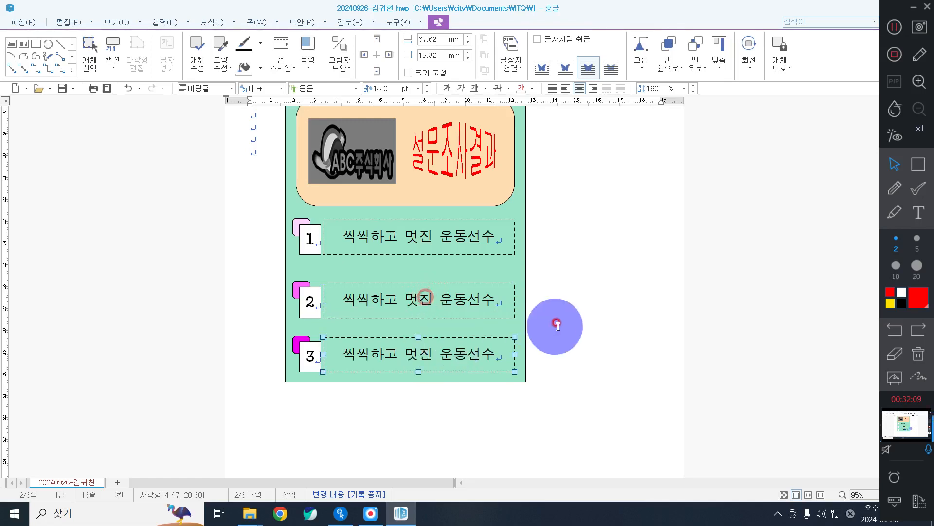
{"action": "left_click", "coordinate": [597, 268]}
{"action": "left_click", "coordinate": [471, 301]}
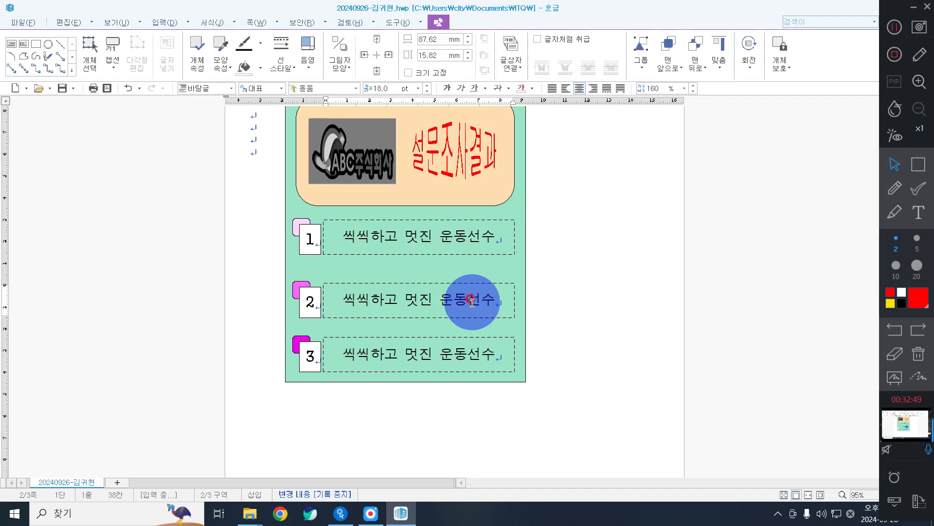
Replace box 2's text with '꾸준한 상위권, 의사' and box 3's with '내가 대세, 유튜브'.
{"action": "left_click", "coordinate": [569, 289]}
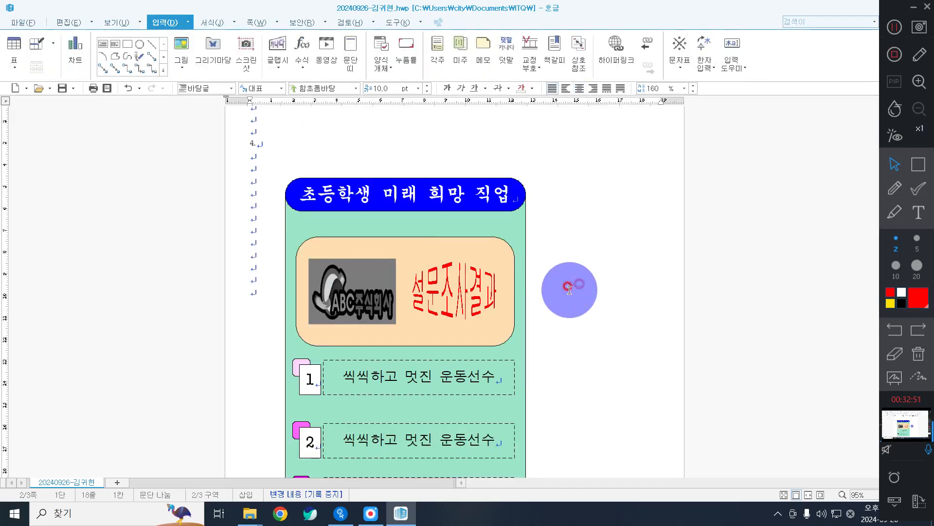
{"action": "scroll", "coordinate": [428, 272], "scroll_direction": "down", "scroll_amount": 3}
{"action": "triple_click", "coordinate": [435, 300]}
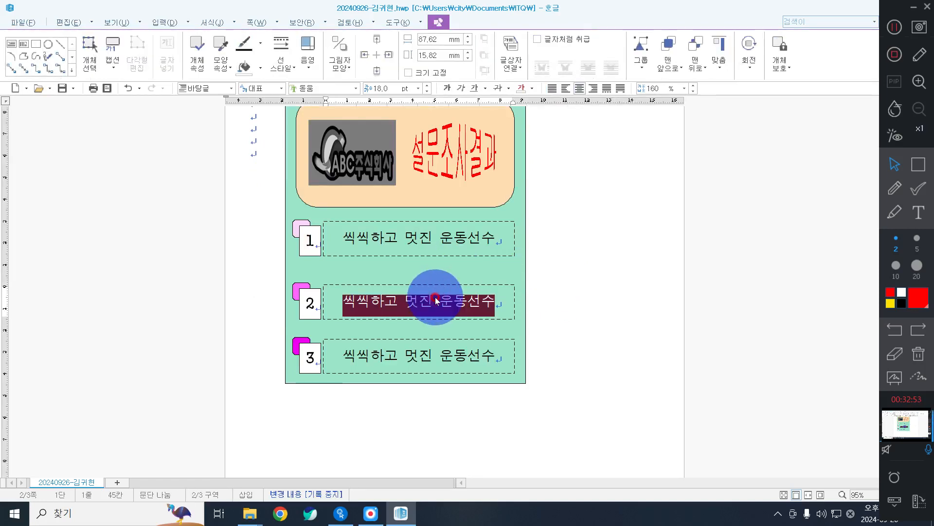
{"action": "type", "text": "꾸주한"}
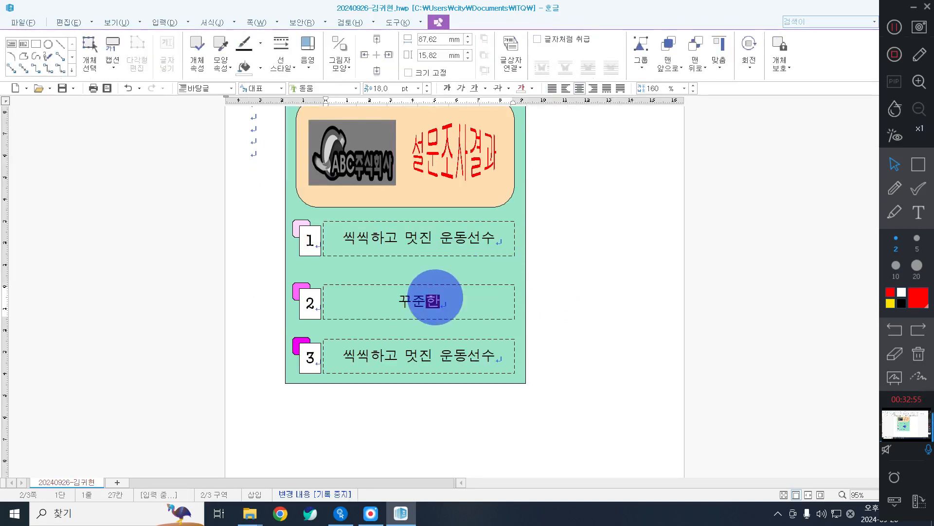
{"action": "type", "text": " 상위권, ㅇ의사"}
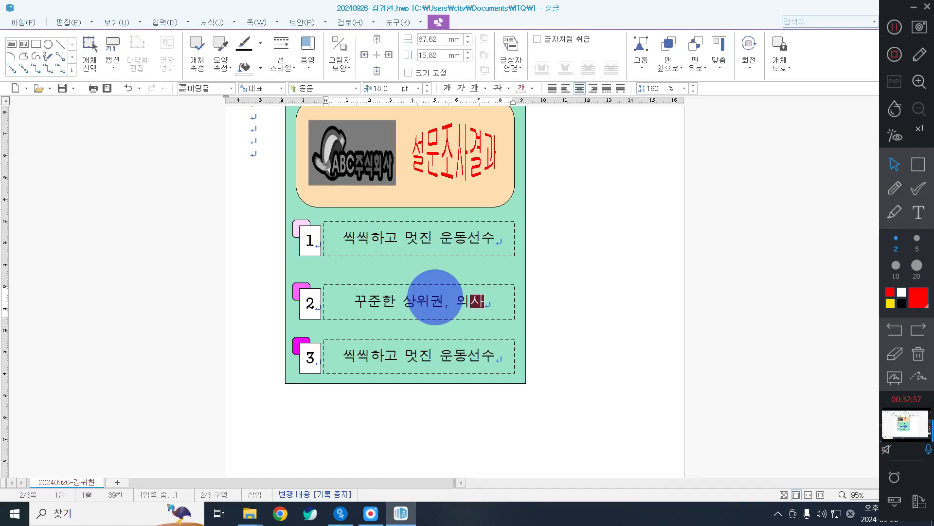
{"action": "triple_click", "coordinate": [410, 356]}
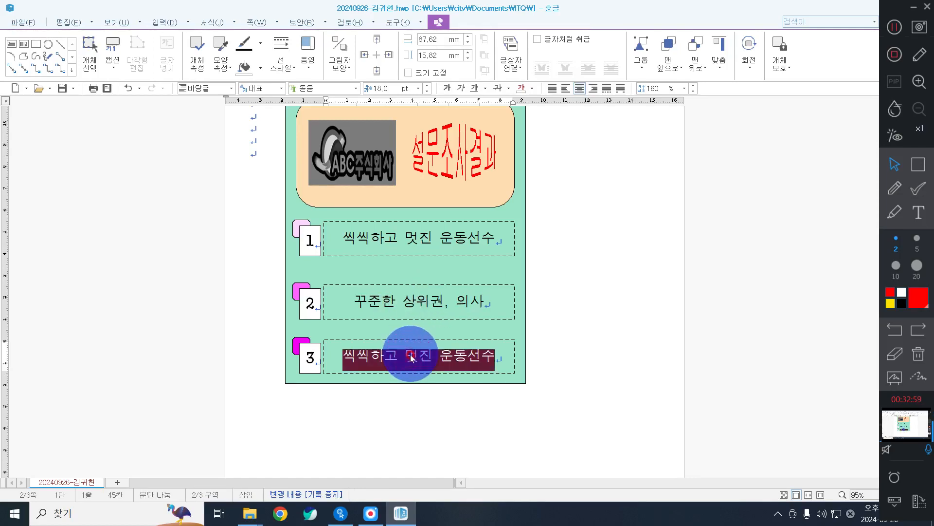
{"action": "type", "text": "내가 대세, 유튜브"}
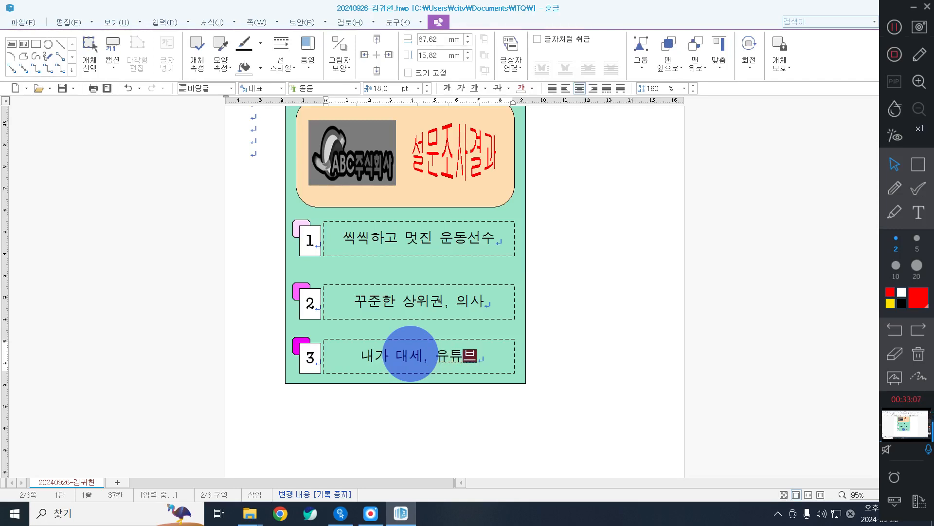
Leave text box 3 and scroll through the page to review all three answers.
{"action": "left_click", "coordinate": [620, 374]}
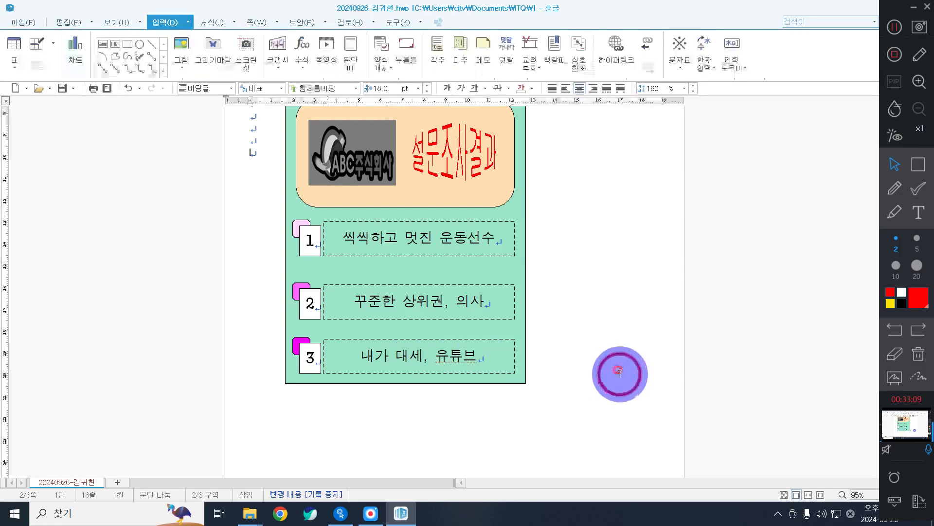
{"action": "scroll", "coordinate": [620, 374], "scroll_direction": "up", "scroll_amount": 3}
{"action": "scroll", "coordinate": [620, 372], "scroll_direction": "down", "scroll_amount": 3}
{"action": "scroll", "coordinate": [618, 371], "scroll_direction": "up", "scroll_amount": 7}
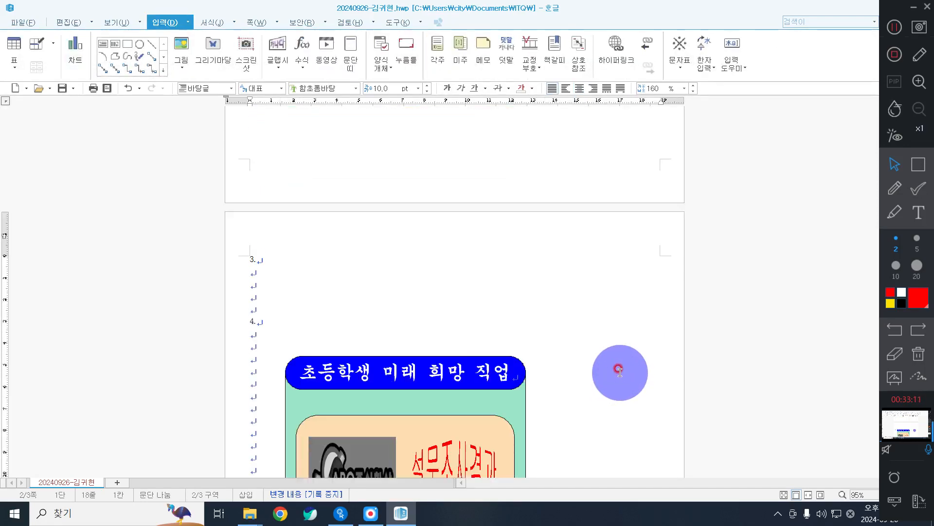
{"action": "scroll", "coordinate": [609, 370], "scroll_direction": "down", "scroll_amount": 9}
{"action": "scroll", "coordinate": [602, 369], "scroll_direction": "down", "scroll_amount": 4}
{"action": "scroll", "coordinate": [589, 365], "scroll_direction": "up", "scroll_amount": 10}
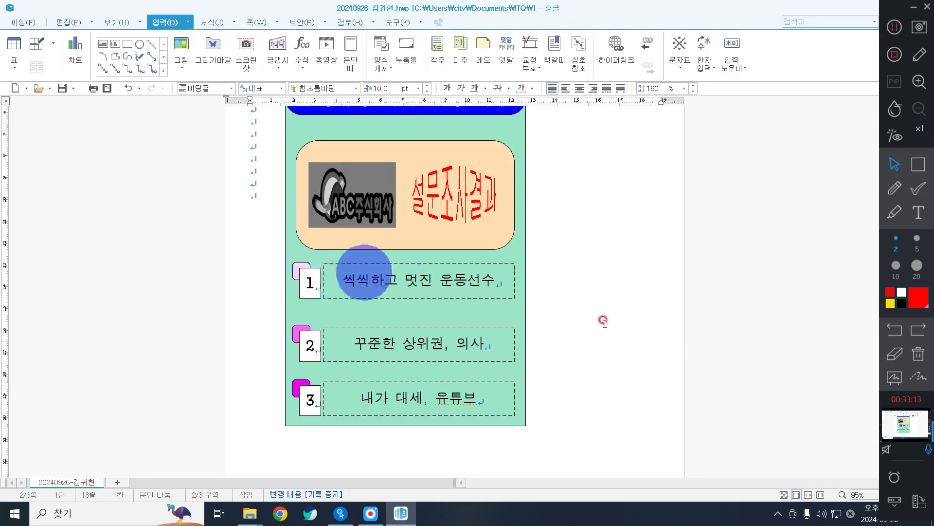
{"action": "scroll", "coordinate": [635, 345], "scroll_direction": "up", "scroll_amount": 1}
{"action": "scroll", "coordinate": [632, 335], "scroll_direction": "down", "scroll_amount": 12}
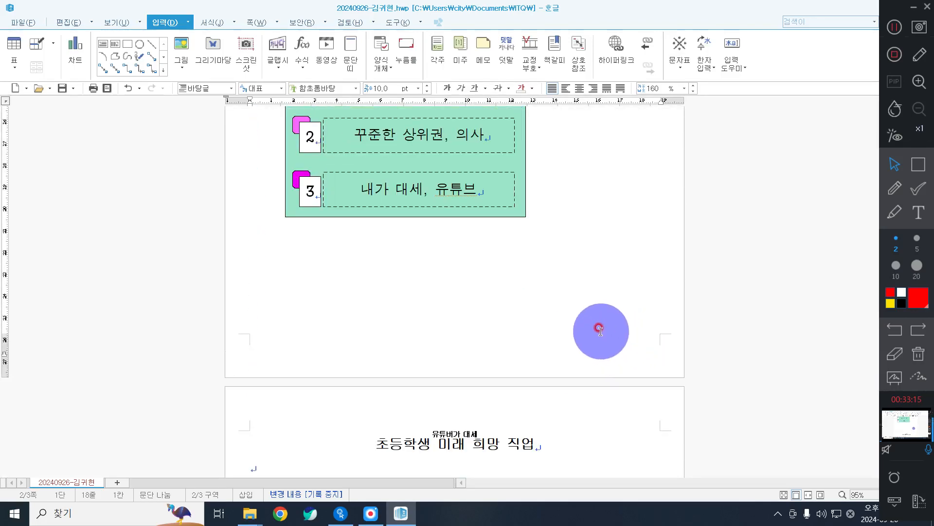
{"action": "scroll", "coordinate": [633, 311], "scroll_direction": "up", "scroll_amount": 9}
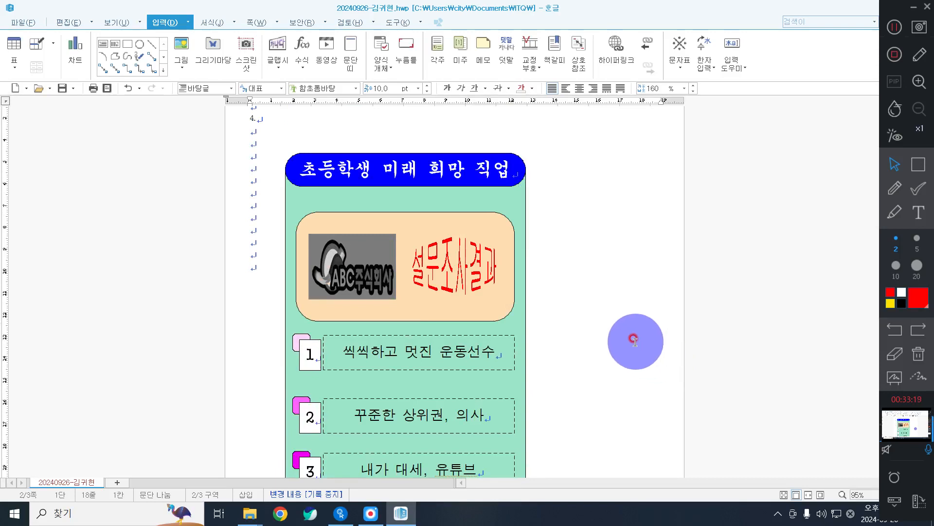
Save the document and move the program window to the left.
{"action": "left_click", "coordinate": [64, 89]}
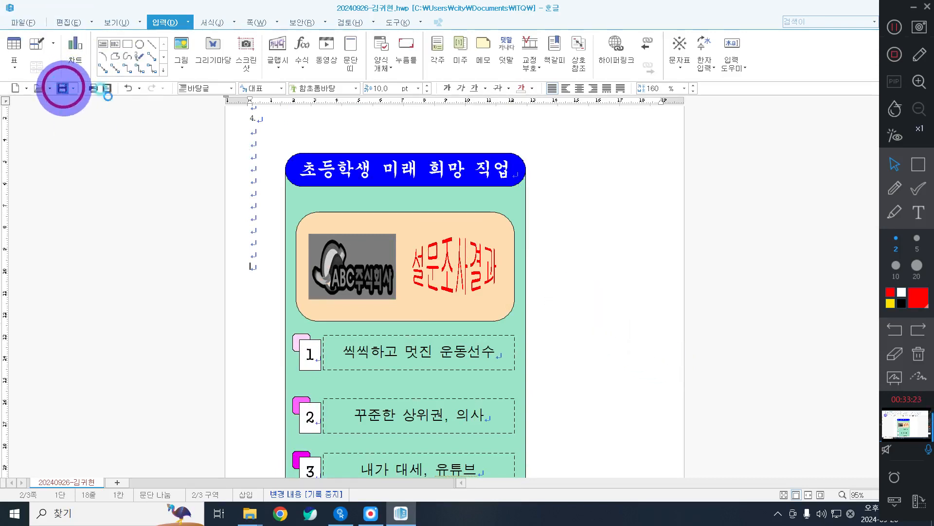
{"action": "left_click", "coordinate": [633, 360]}
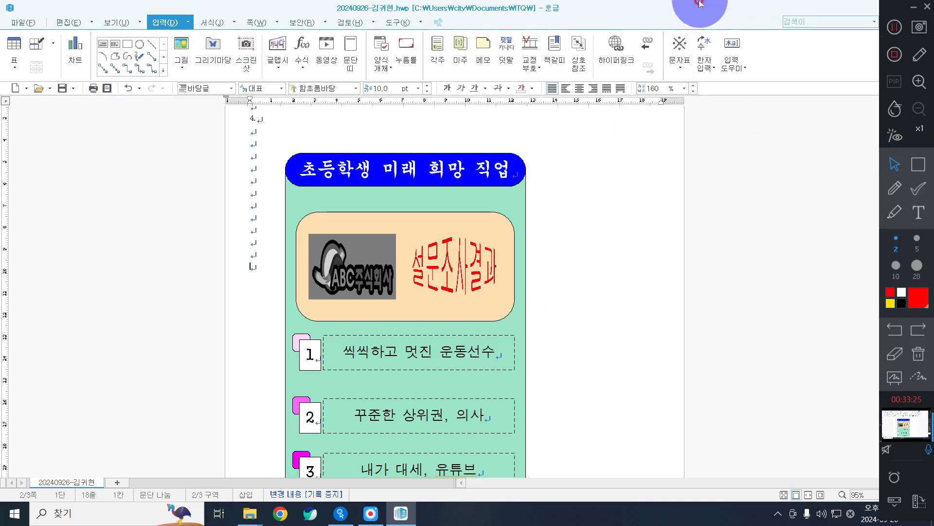
{"action": "left_click_drag", "start_coordinate": [692, 9], "coordinate": [635, 3]}
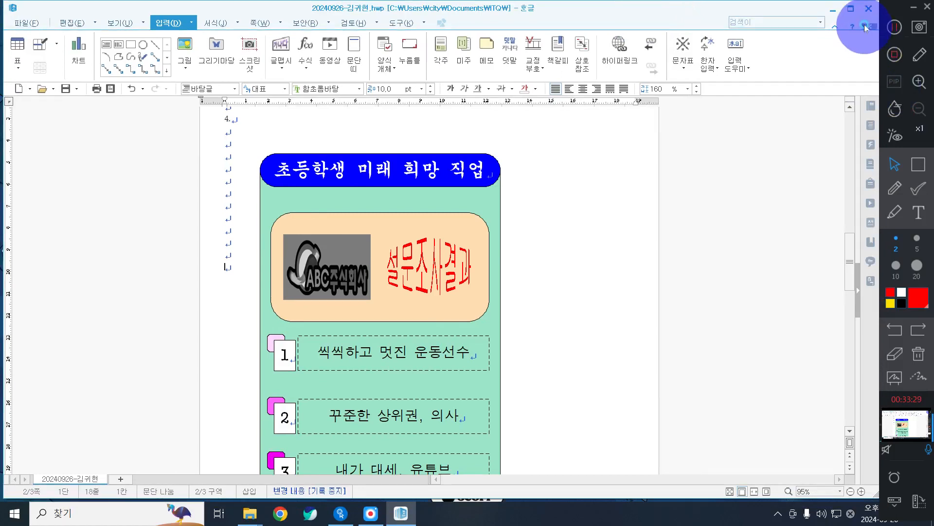
Close the survey document with the 문서 닫기 button, leaving 빈 문서 1.
{"action": "left_click", "coordinate": [866, 26]}
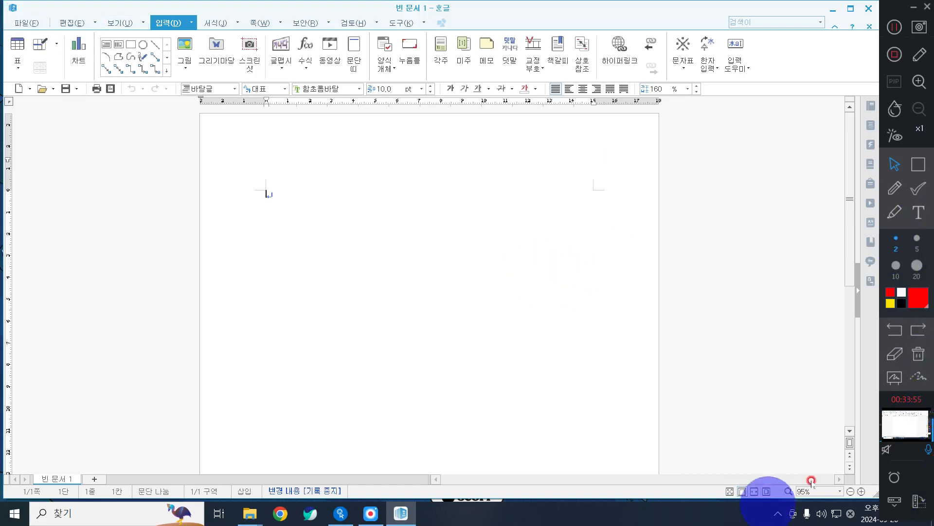
Start a size-60 on-screen text note and place its box on the page.
{"action": "left_click", "coordinate": [923, 217]}
{"action": "left_click", "coordinate": [920, 257]}
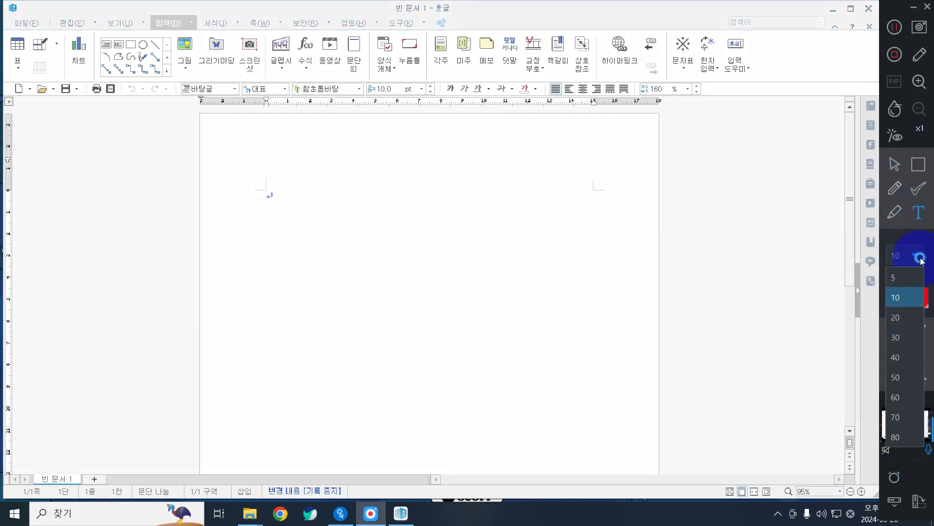
{"action": "left_click", "coordinate": [896, 397]}
{"action": "left_click", "coordinate": [177, 303]}
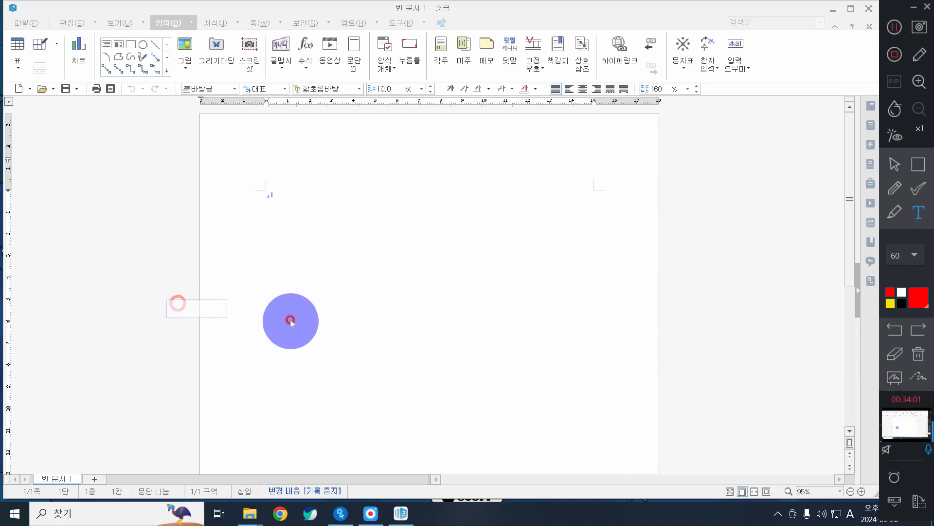
{"action": "left_click", "coordinate": [223, 327]}
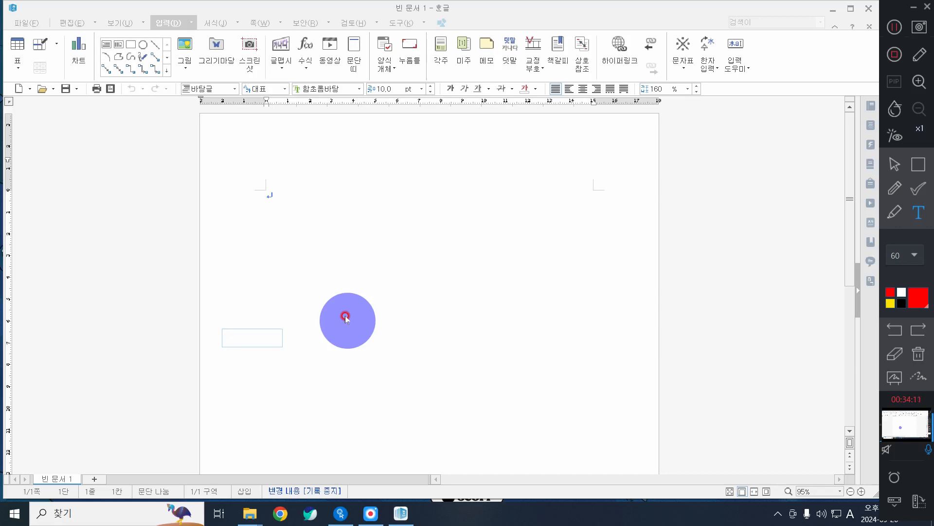
Type the note '기본 → 채우기 → 선', inserting arrows via ㅁ and Hanja symbols.
{"action": "type", "text": "d"}
{"action": "key", "text": "BackSpace"}
{"action": "key", "text": "Hangul"}
{"action": "type", "text": "기본,"}
{"action": "key", "text": "BackSpace"}
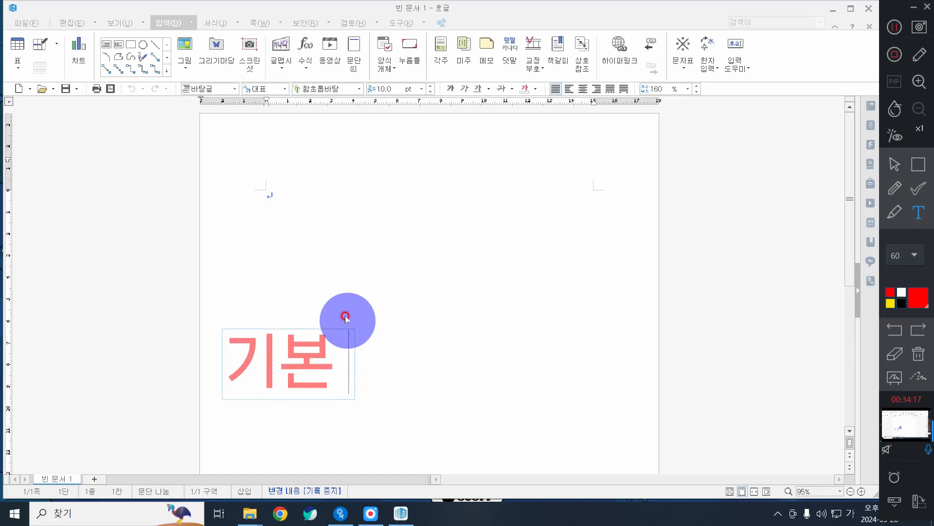
{"action": "type", "text": "ㅁ"}
{"action": "key", "text": "Hangul_Hanja"}
{"action": "key", "text": "Page_Down"}
{"action": "key", "text": "Page_Down"}
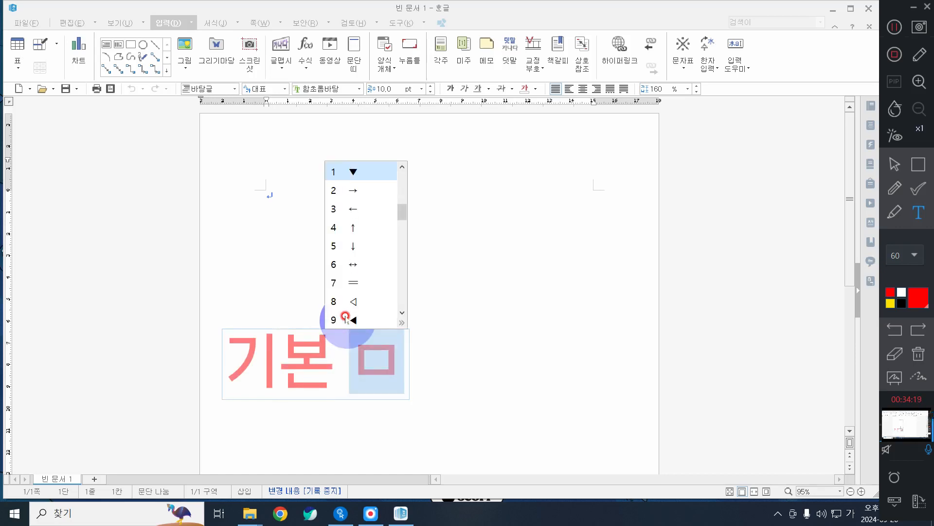
{"action": "type", "text": "2 채우기"}
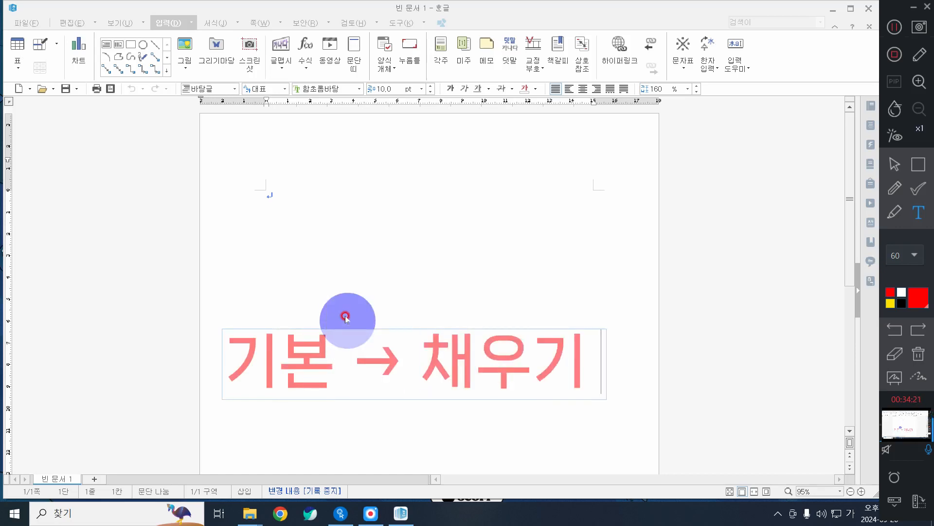
{"action": "type", "text": " ㅁ"}
{"action": "key", "text": "Hangul_Hanja"}
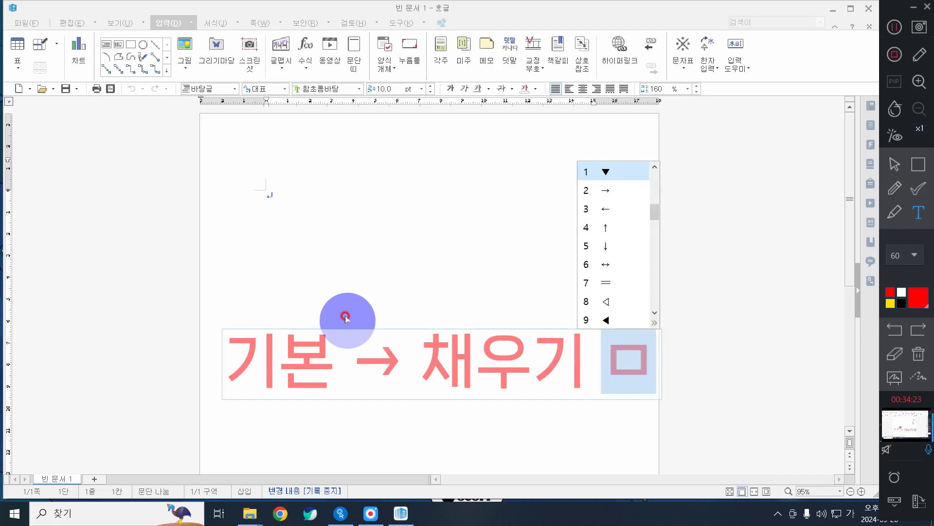
{"action": "key", "text": "2"}
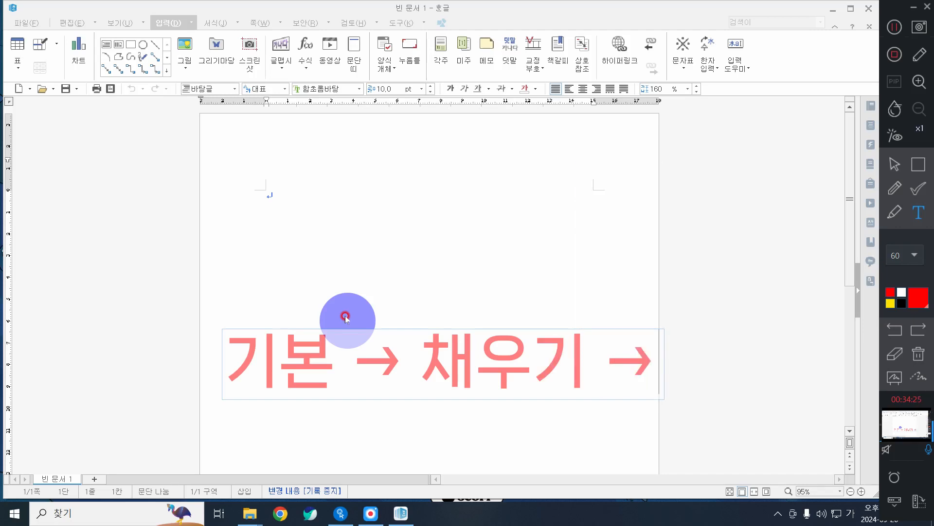
{"action": "type", "text": "선"}
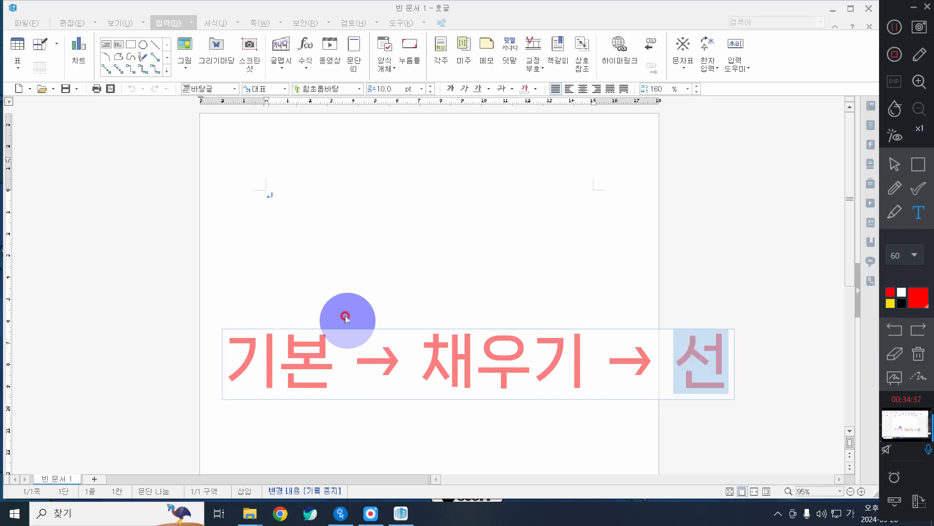
Drag the note to the bottom of the page and deselect it.
{"action": "mouse_move", "coordinate": [360, 377]}
{"action": "left_mouse_down"}
{"action": "mouse_move", "coordinate": [317, 431]}
{"action": "mouse_move", "coordinate": [311, 447]}
{"action": "mouse_move", "coordinate": [319, 462]}
{"action": "left_mouse_up"}
{"action": "left_click", "coordinate": [582, 340]}
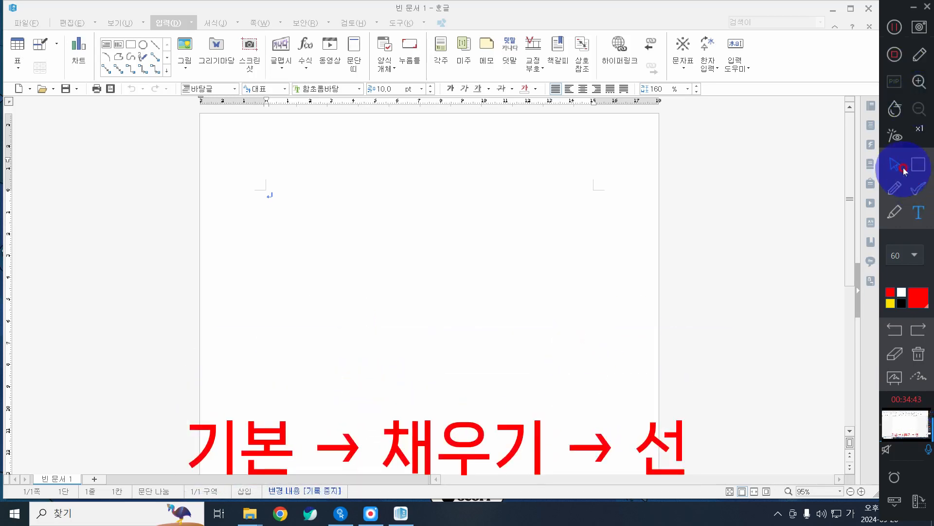
{"action": "left_click", "coordinate": [538, 273]}
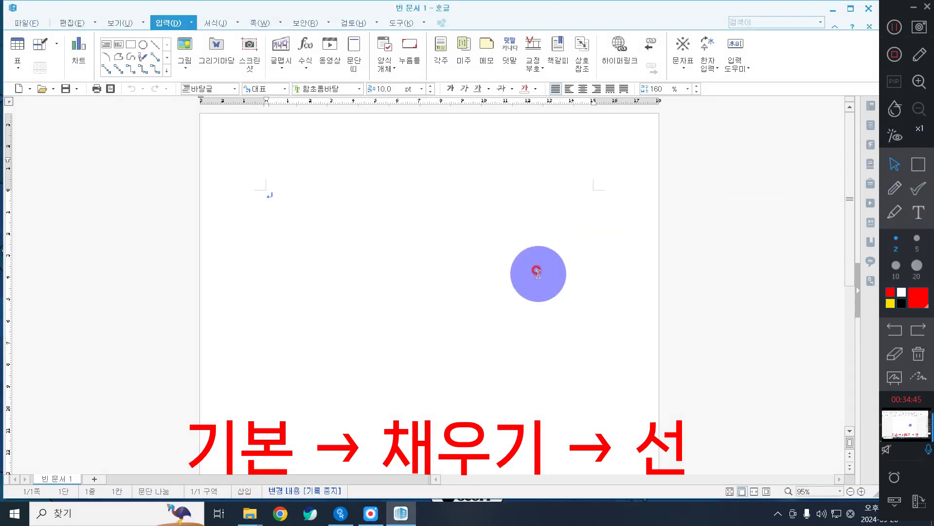